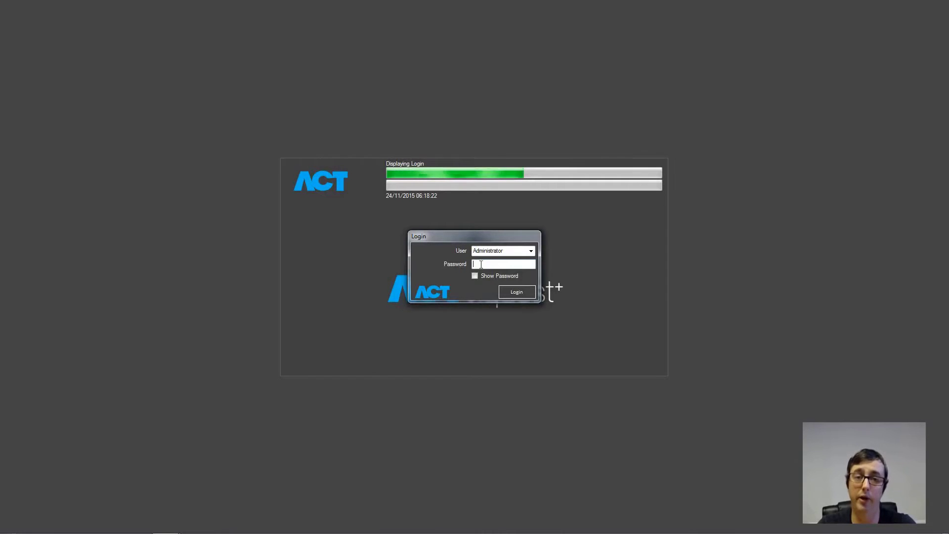
# Step: Enter the Administrator account's password, reveal it to check it, and log in
pyautogui.write('***')
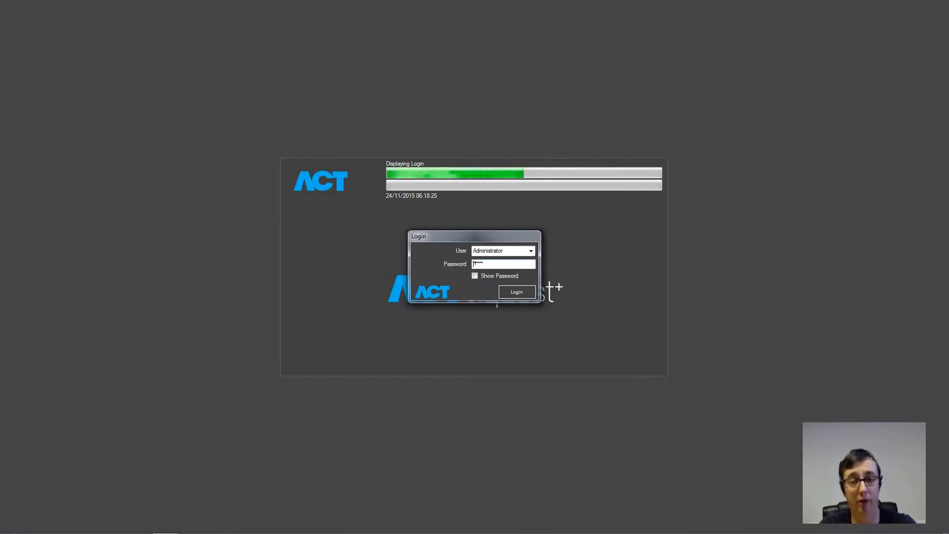
pyautogui.click(475, 276)
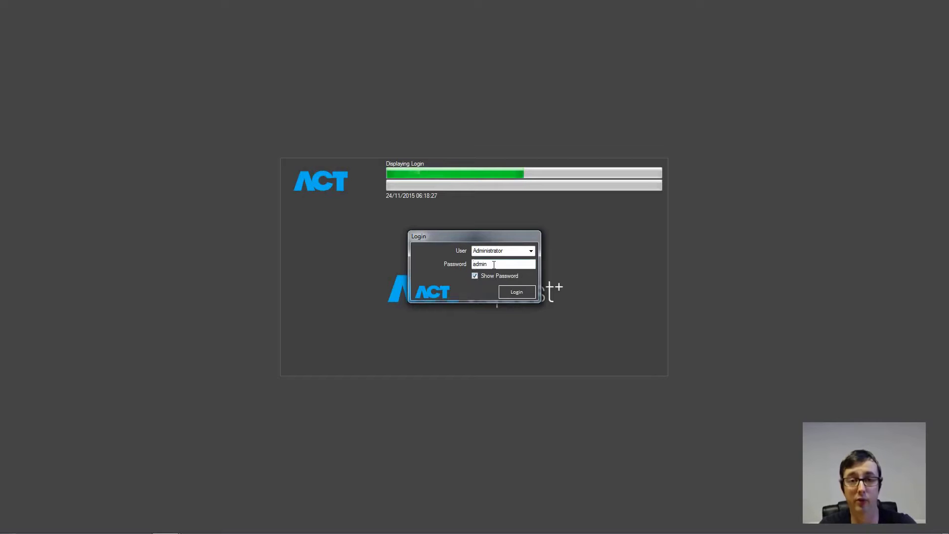
pyautogui.click(511, 293)
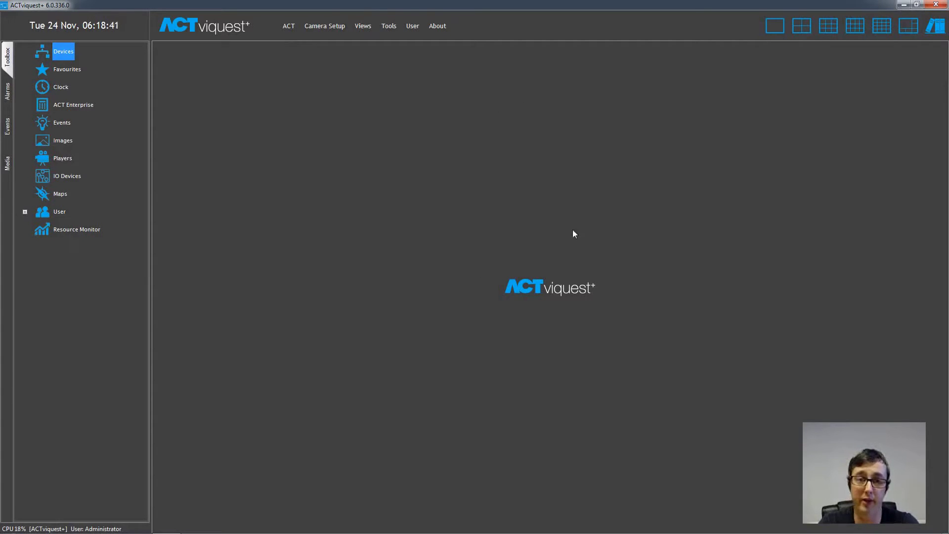
# Step: Preview the available multi-camera viewing layouts and settle on the four-way layout
pyautogui.click(794, 30)
pyautogui.click(831, 31)
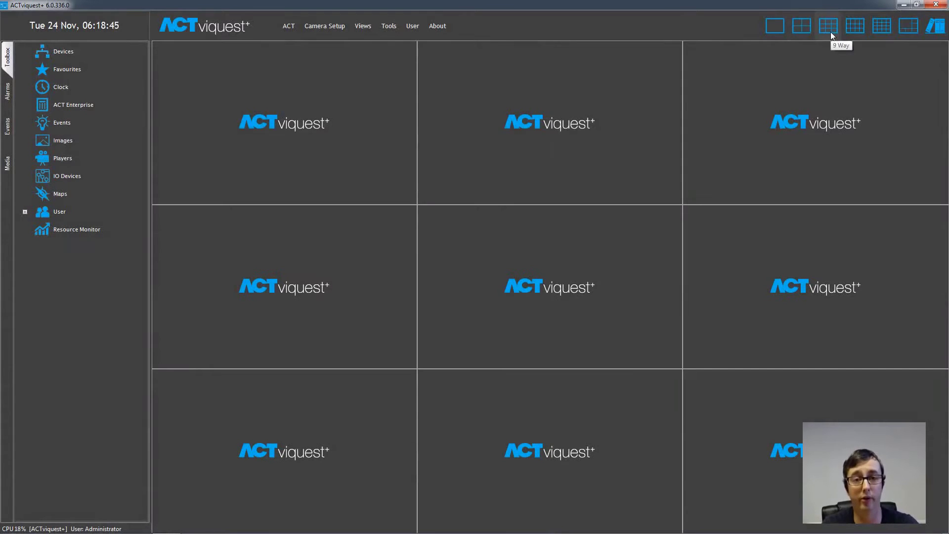
pyautogui.click(853, 32)
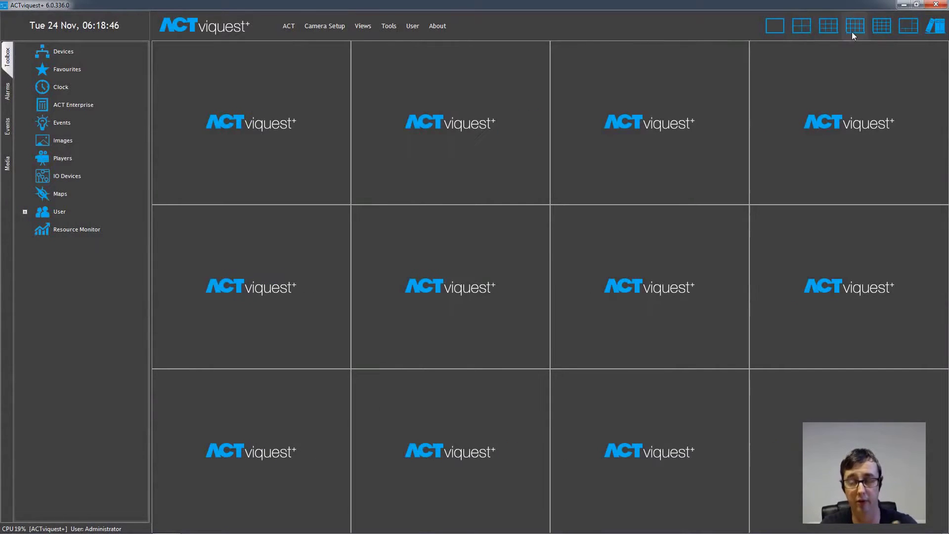
pyautogui.click(885, 29)
pyautogui.click(908, 32)
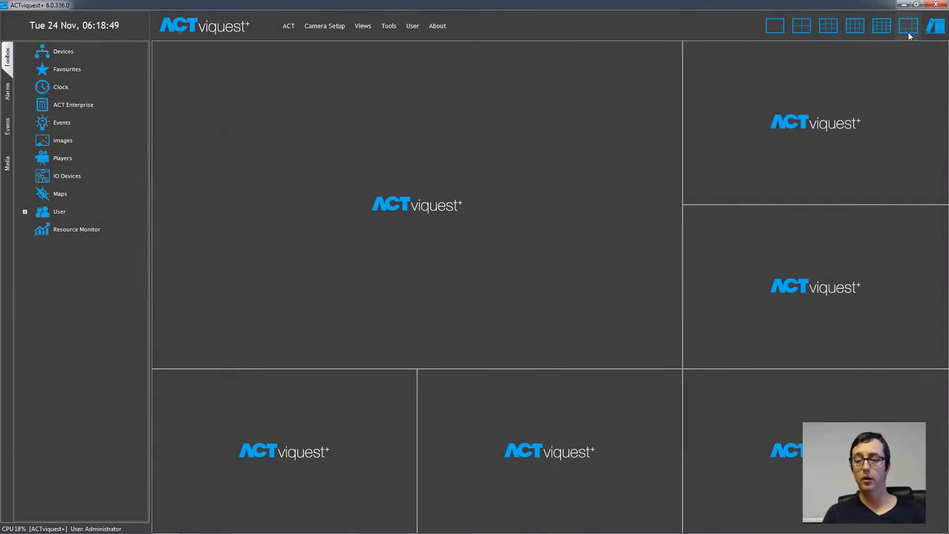
pyautogui.click(797, 30)
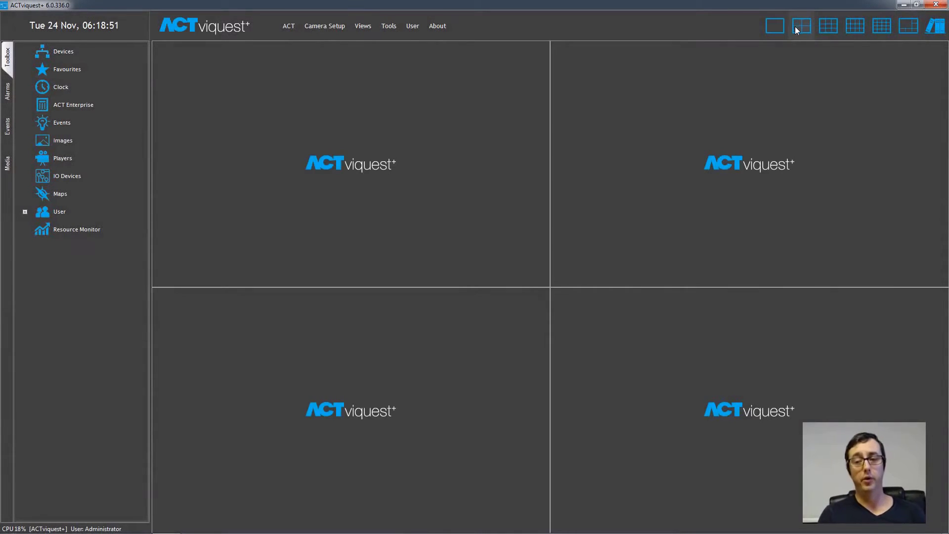
# Step: Start the Device Wizard and include the Bosch DINION IP 7000 HD camera with the preselected Ganz cameras
pyautogui.rightClick(57, 53)
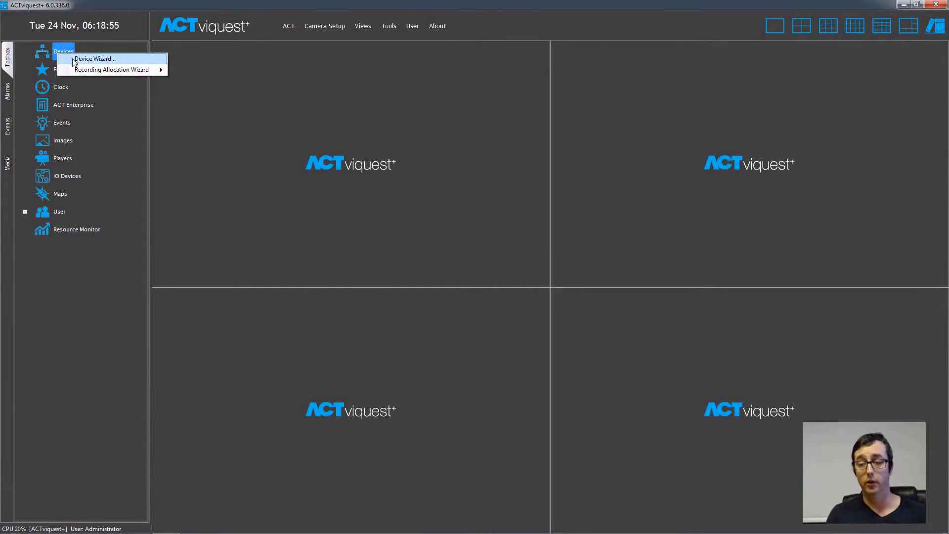
pyautogui.click(74, 59)
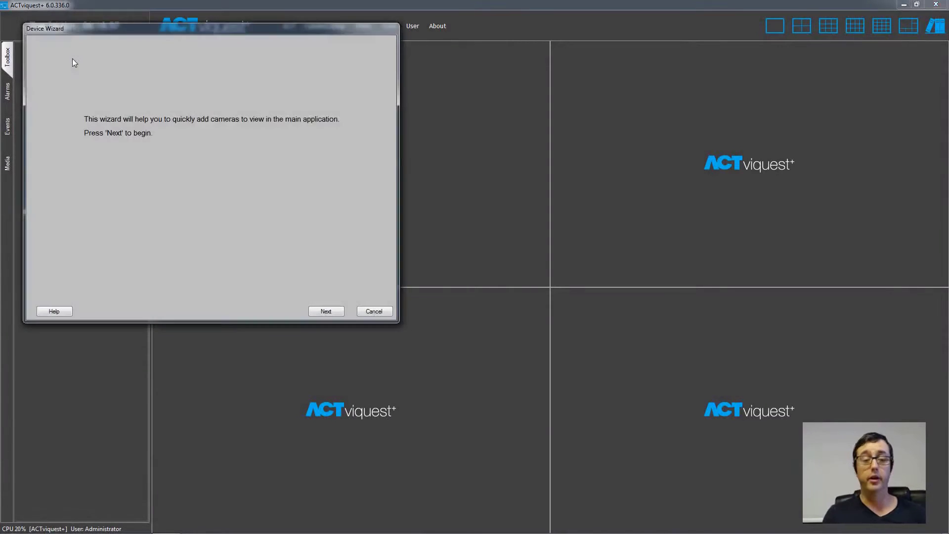
pyautogui.click(321, 311)
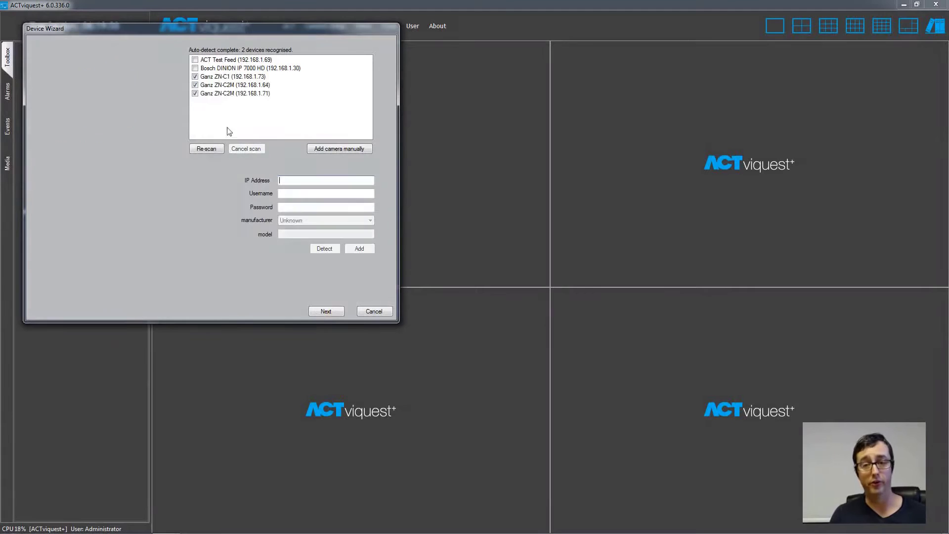
pyautogui.click(195, 68)
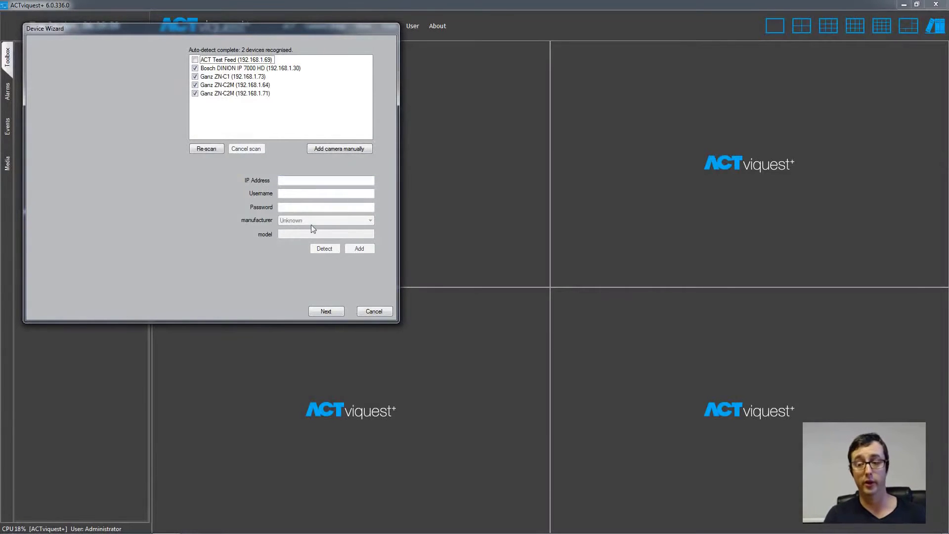
pyautogui.click(328, 311)
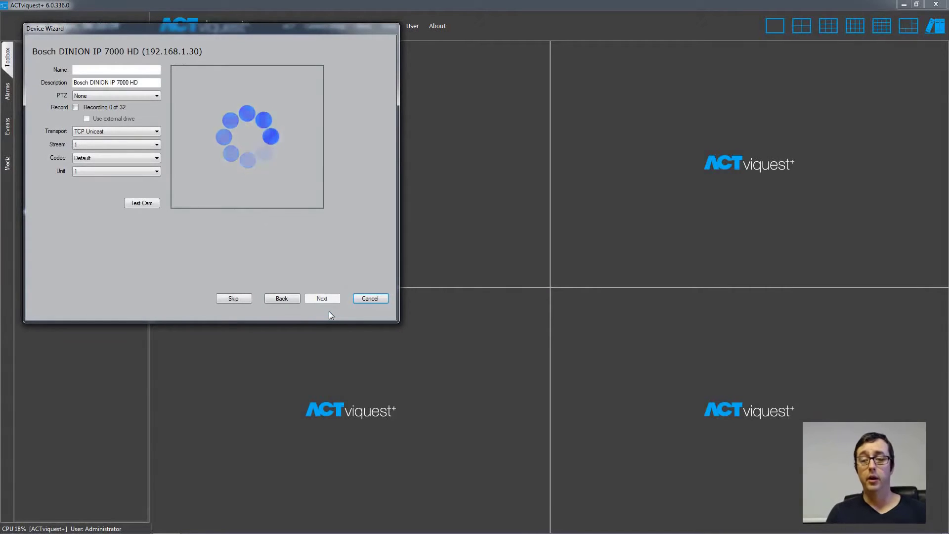
# Step: Name the Bosch camera Training Room 1, keep PTZ at None and enable recording for it
pyautogui.click(116, 69)
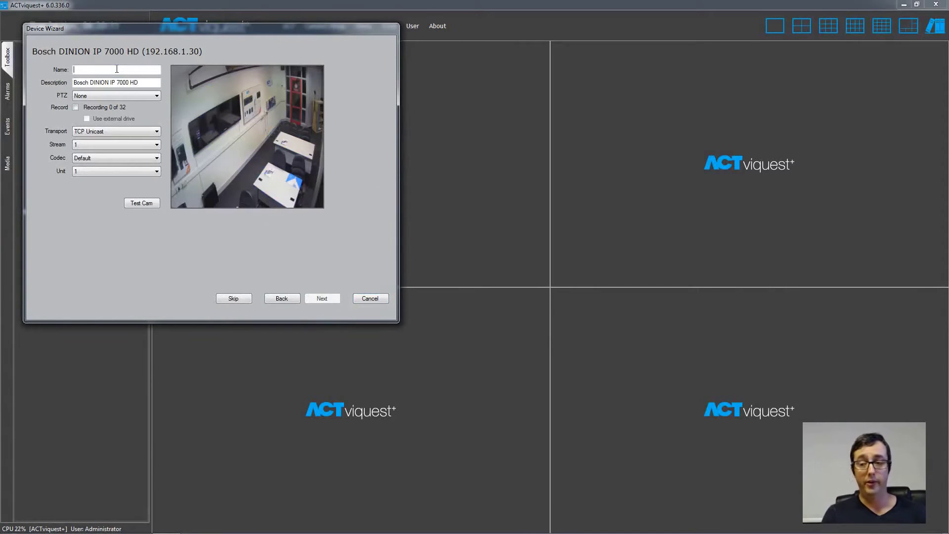
pyautogui.write('Training ')
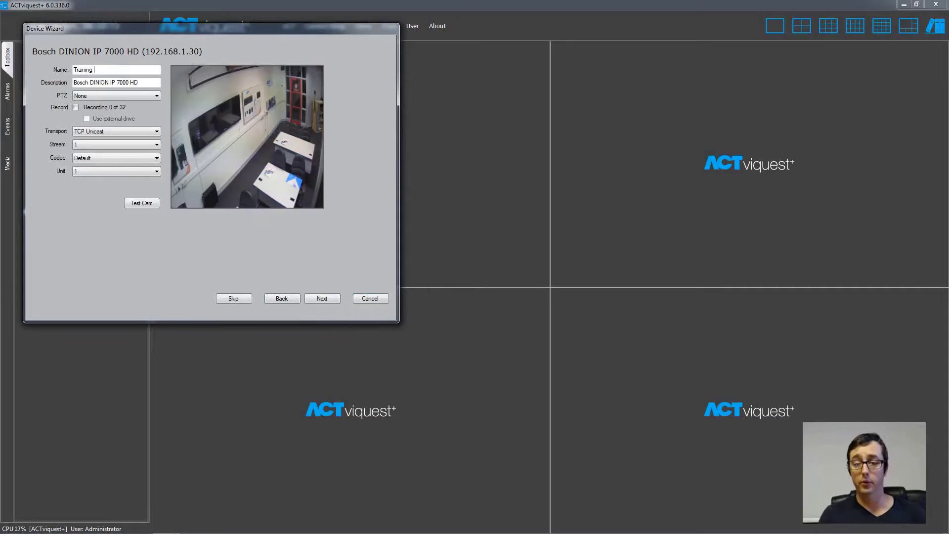
pyautogui.write('Room 1')
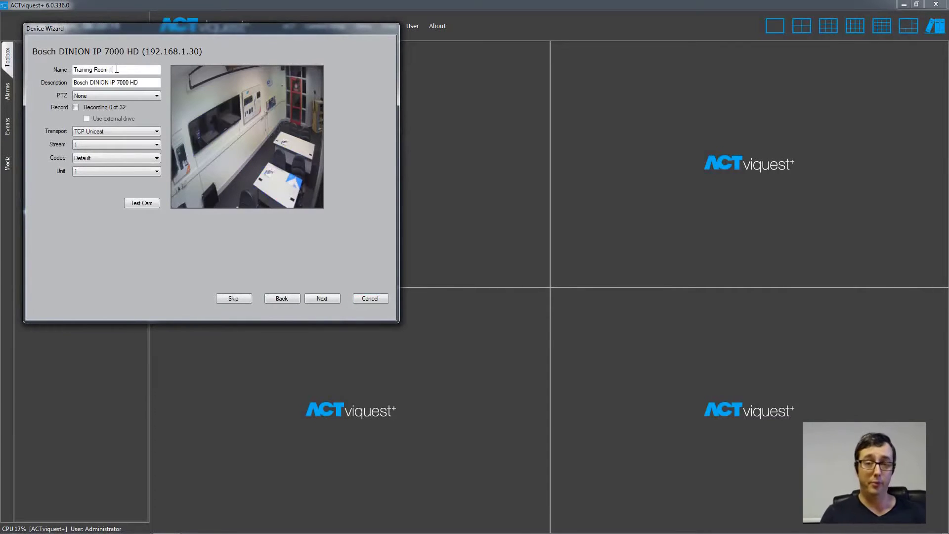
pyautogui.click(96, 95)
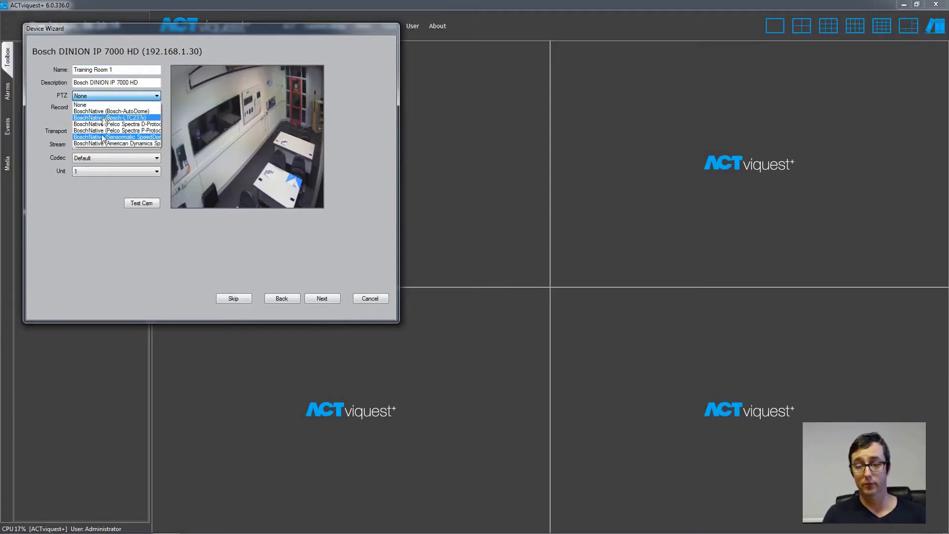
pyautogui.click(60, 110)
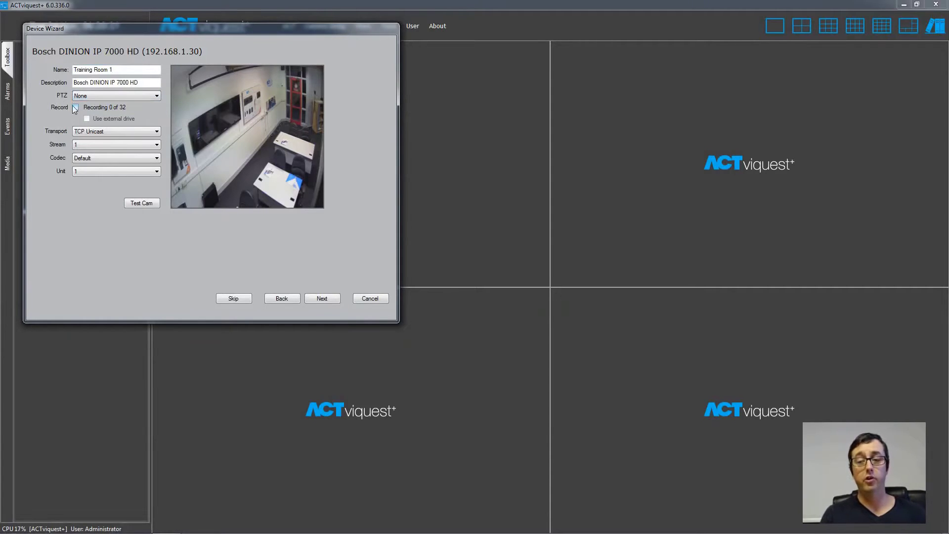
pyautogui.click(75, 108)
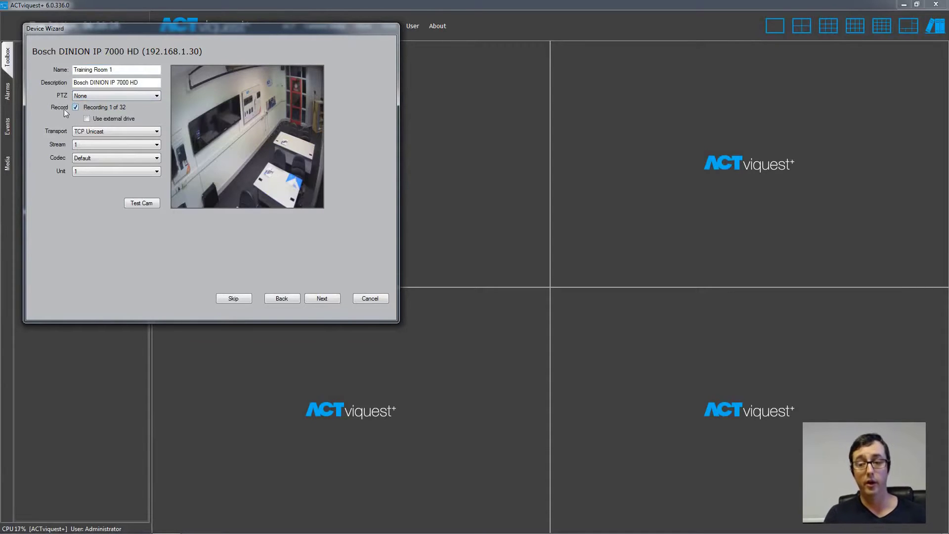
# Step: Keep the Bosch camera on TCP Unicast transport and stream 1, and set its codec to H264
pyautogui.click(75, 131)
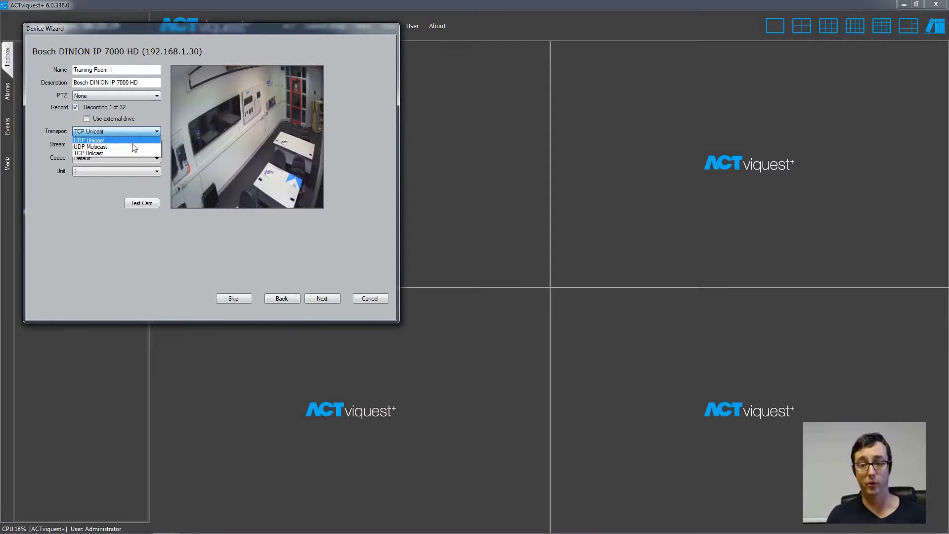
pyautogui.click(136, 128)
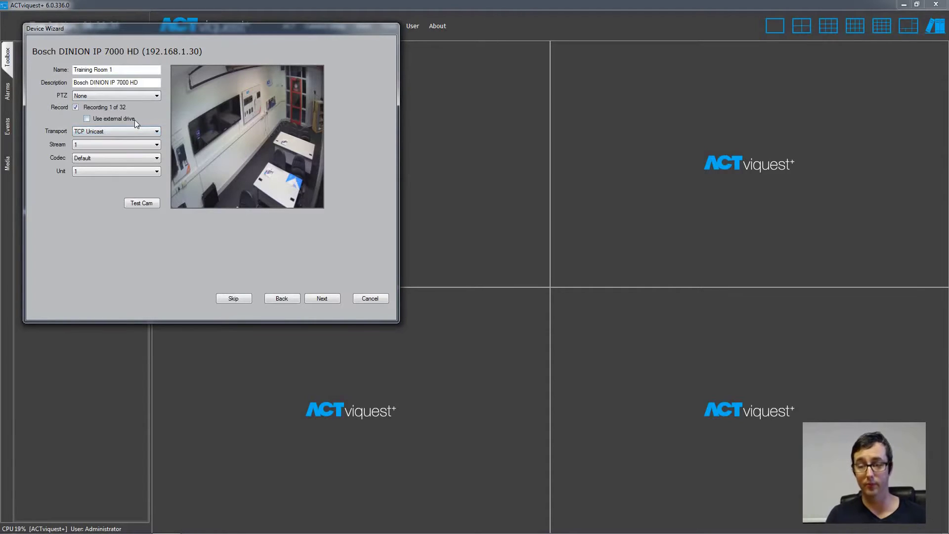
pyautogui.click(123, 144)
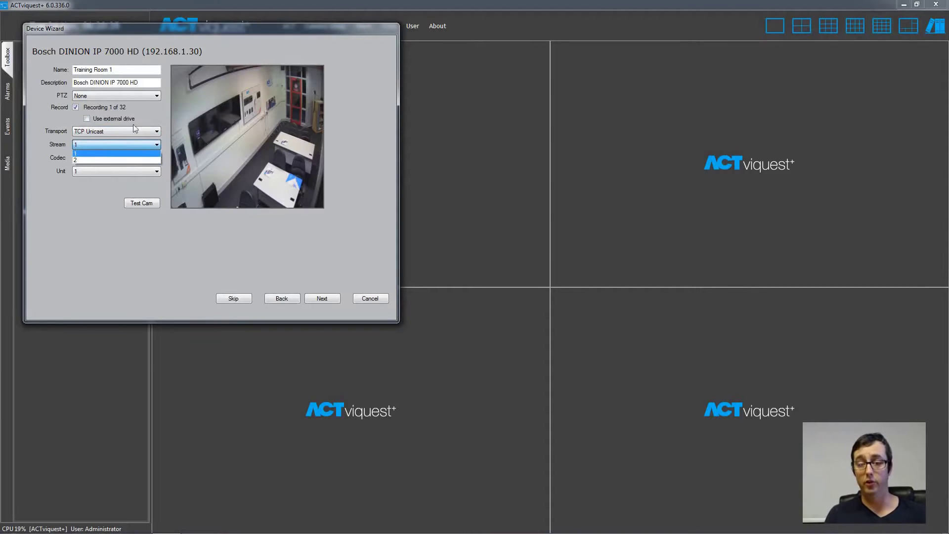
pyautogui.click(127, 153)
pyautogui.click(115, 157)
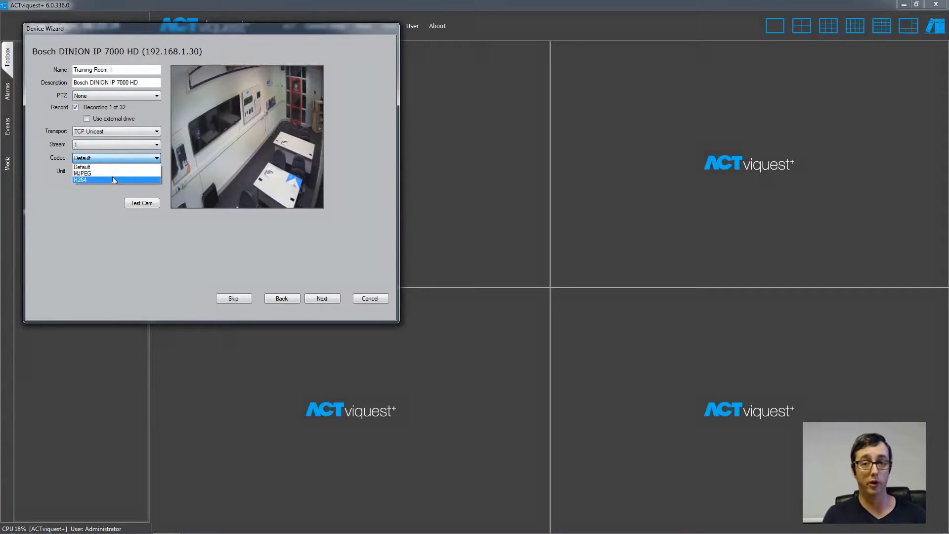
pyautogui.click(114, 180)
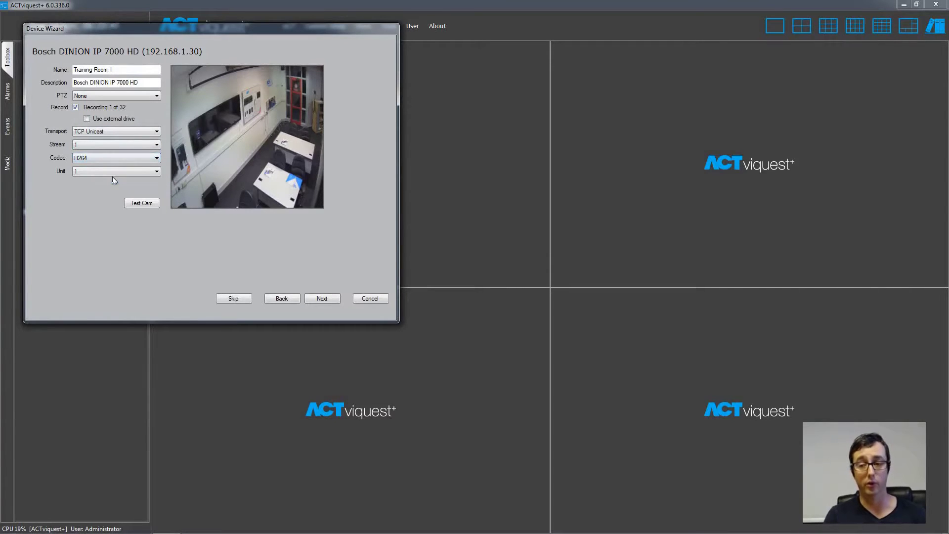
# Step: Accept the Bosch camera's settings, complete the remaining Ganz cameras and exit the Device Wizard
pyautogui.click(322, 298)
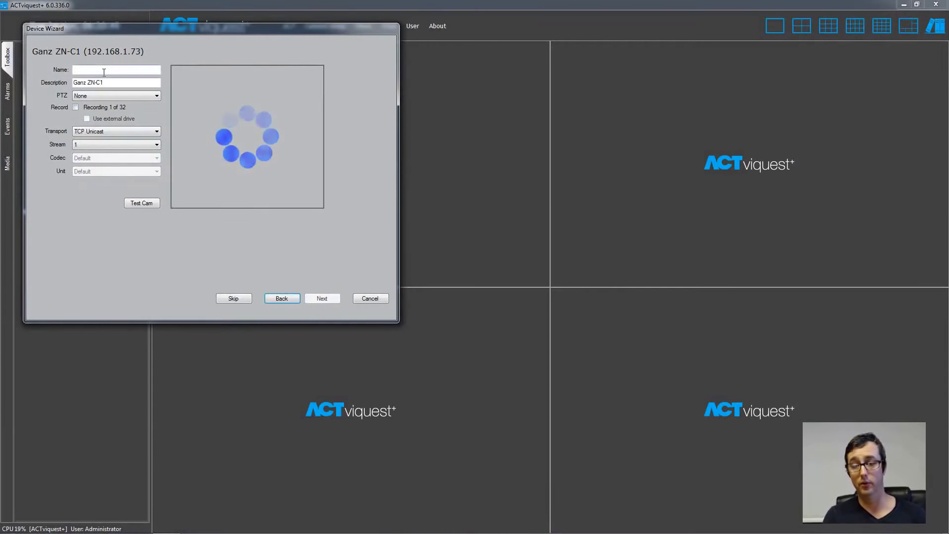
pyautogui.click(322, 300)
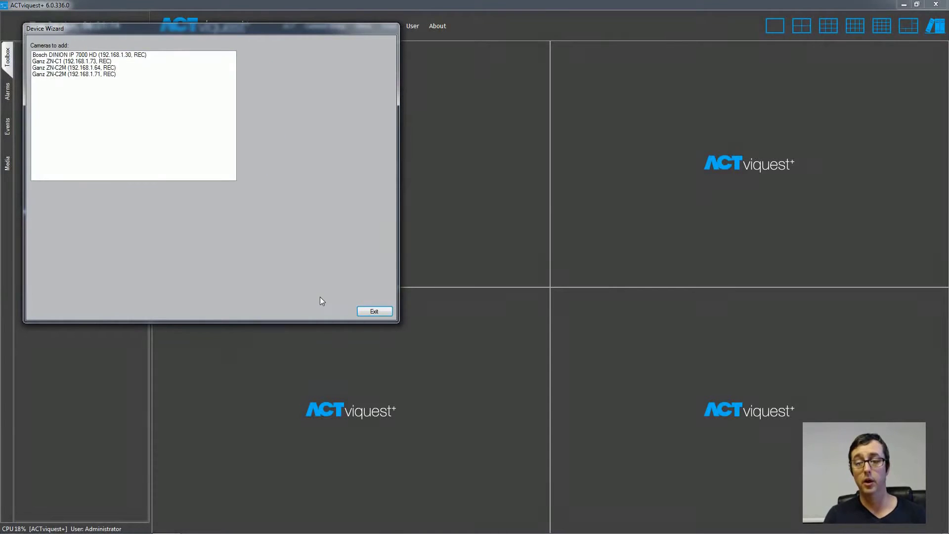
pyautogui.click(365, 311)
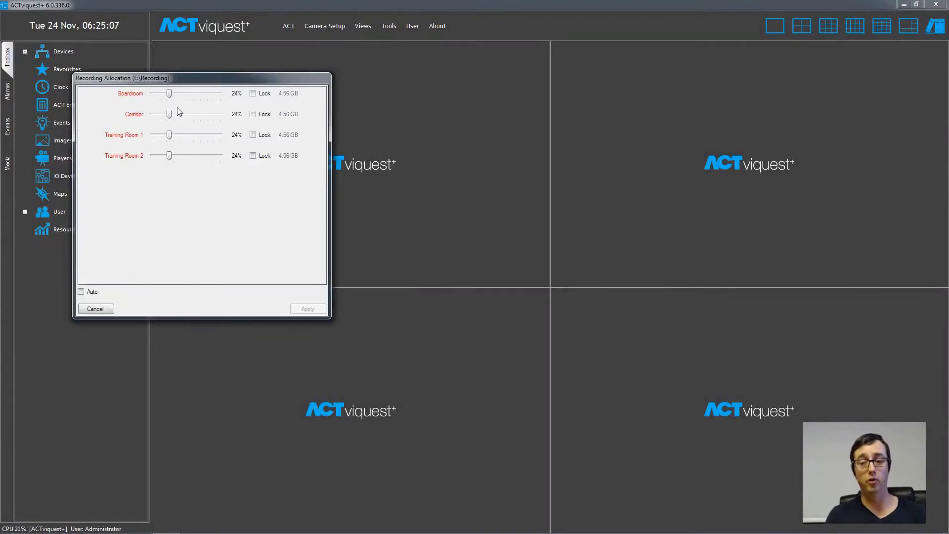
# Step: Try reducing the Boardroom recording allocation to 10% and Training Room 1 to 12%, but apply automatic allocation for all cameras instead
pyautogui.moveTo(168, 94)
pyautogui.mouseDown()
pyautogui.moveTo(187, 93)
pyautogui.moveTo(160, 94)
pyautogui.mouseUp()
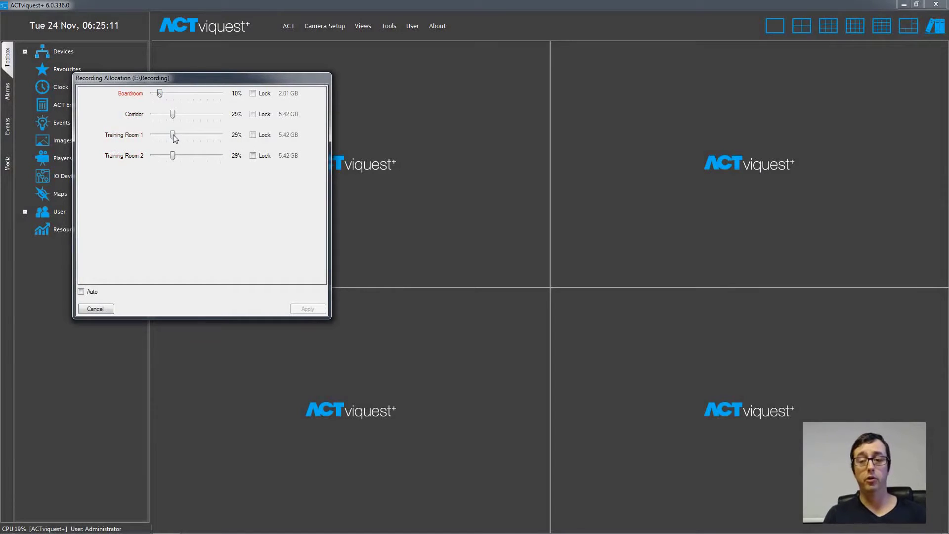
pyautogui.moveTo(173, 134)
pyautogui.mouseDown()
pyautogui.moveTo(182, 135)
pyautogui.moveTo(162, 133)
pyautogui.mouseUp()
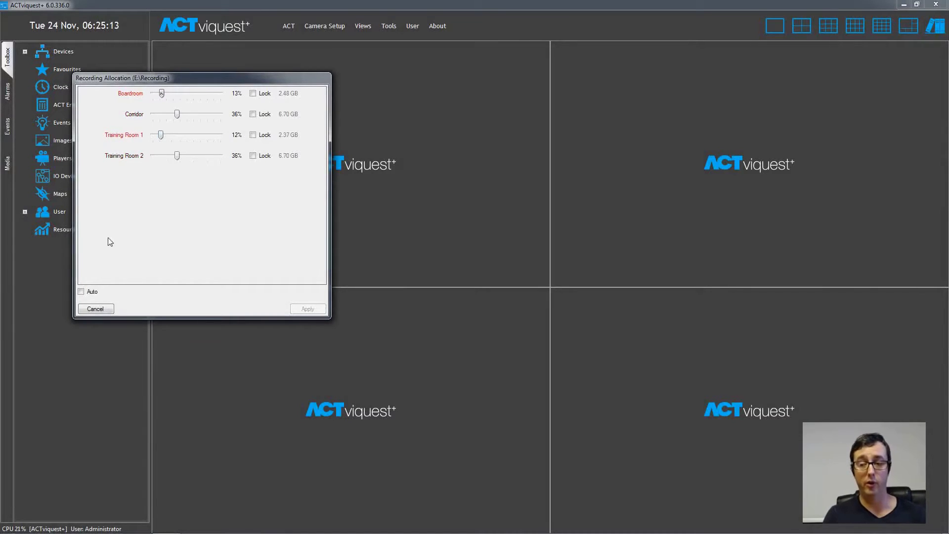
pyautogui.click(81, 291)
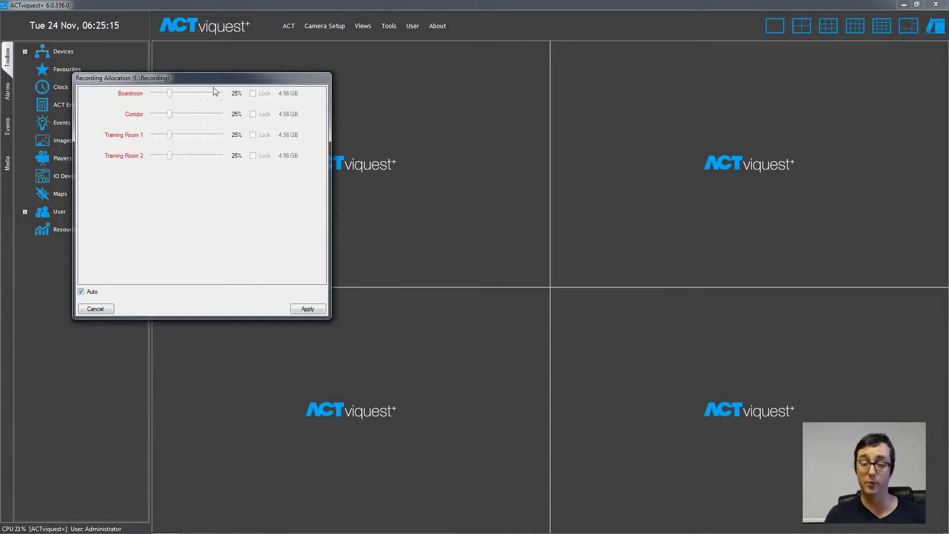
pyautogui.click(300, 309)
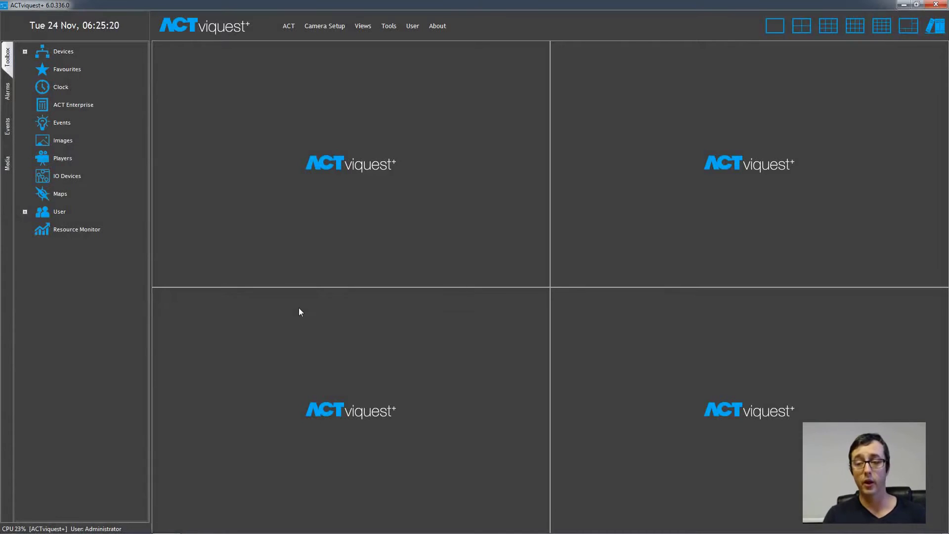
# Step: Show the Boardroom, Corridor, Training Room 1 and Training Room 2 cameras live, one in each pane of the four-way view
pyautogui.click(25, 52)
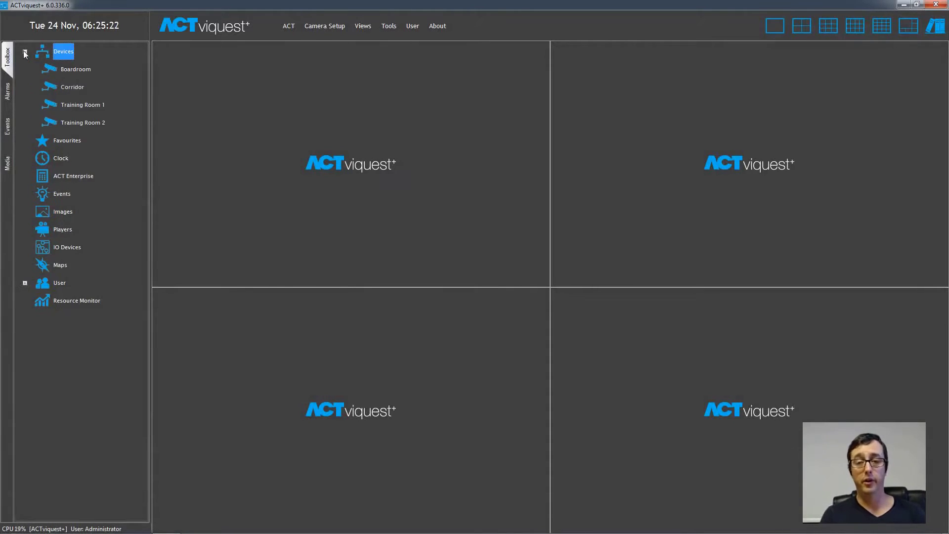
pyautogui.click(68, 70)
pyautogui.click(79, 88)
pyautogui.click(78, 106)
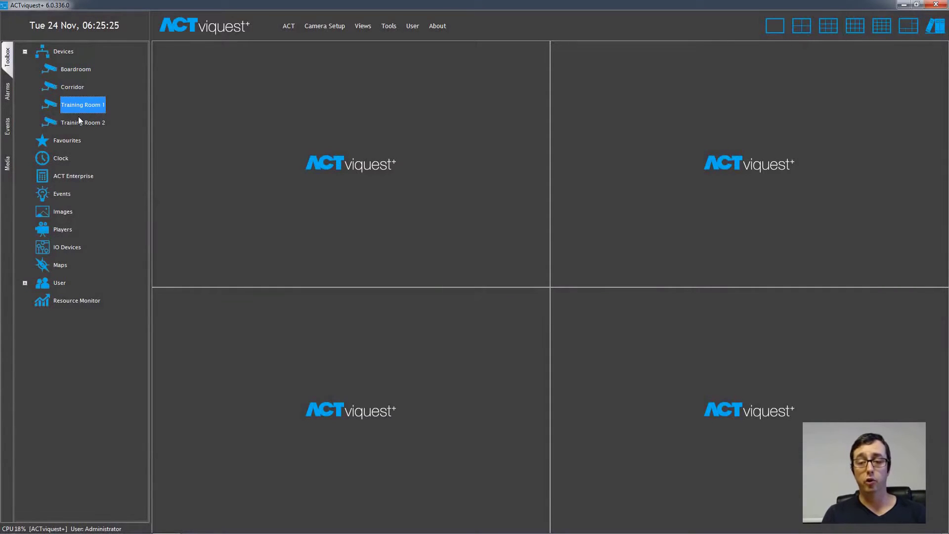
pyautogui.click(78, 118)
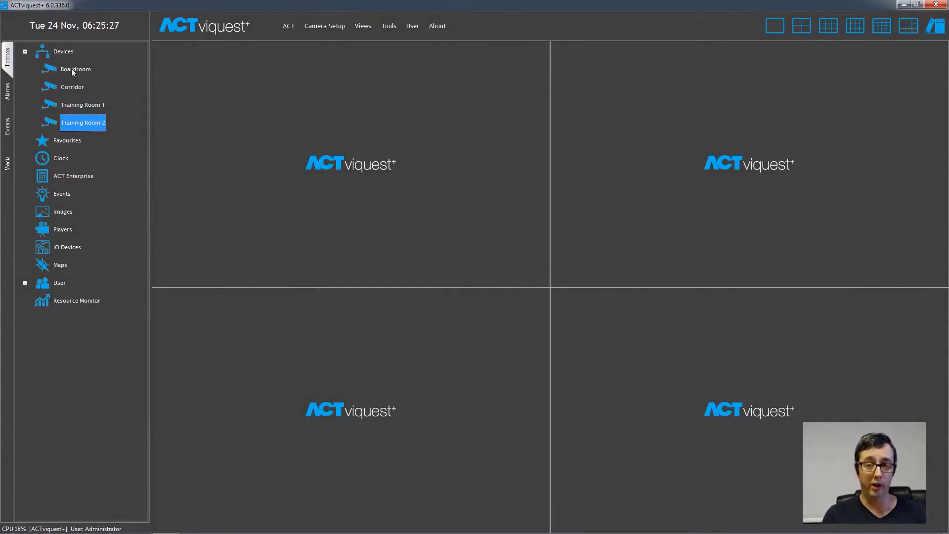
pyautogui.moveTo(71, 69); pyautogui.dragTo(277, 86)
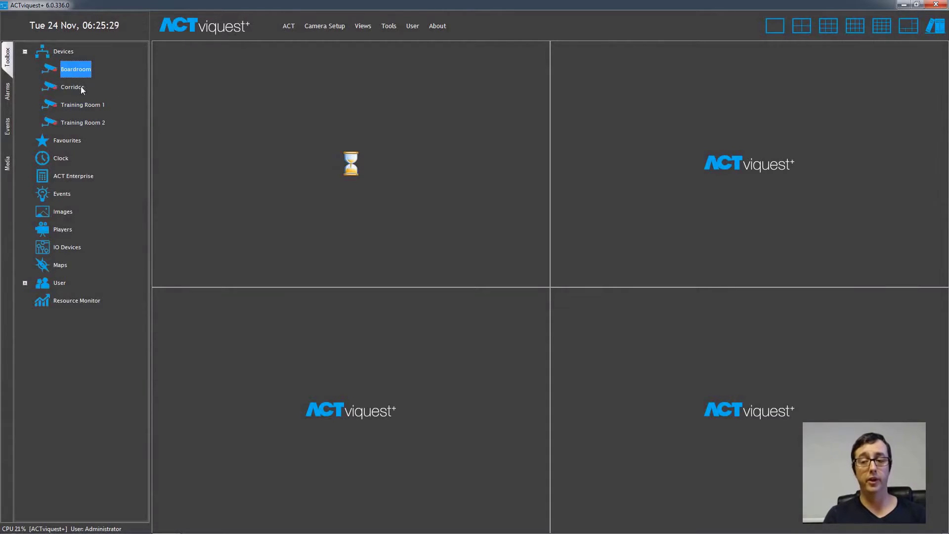
pyautogui.moveTo(78, 88); pyautogui.dragTo(616, 156)
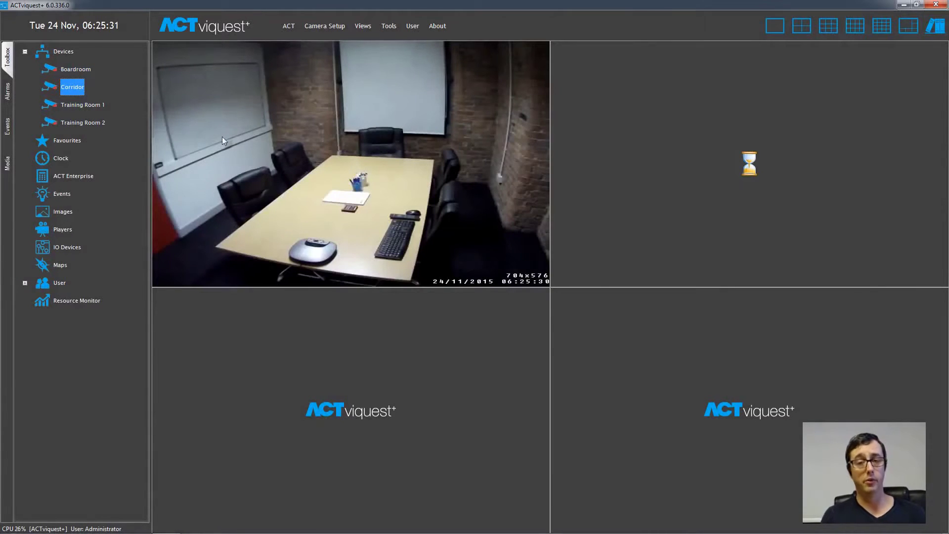
pyautogui.moveTo(93, 104); pyautogui.dragTo(347, 341)
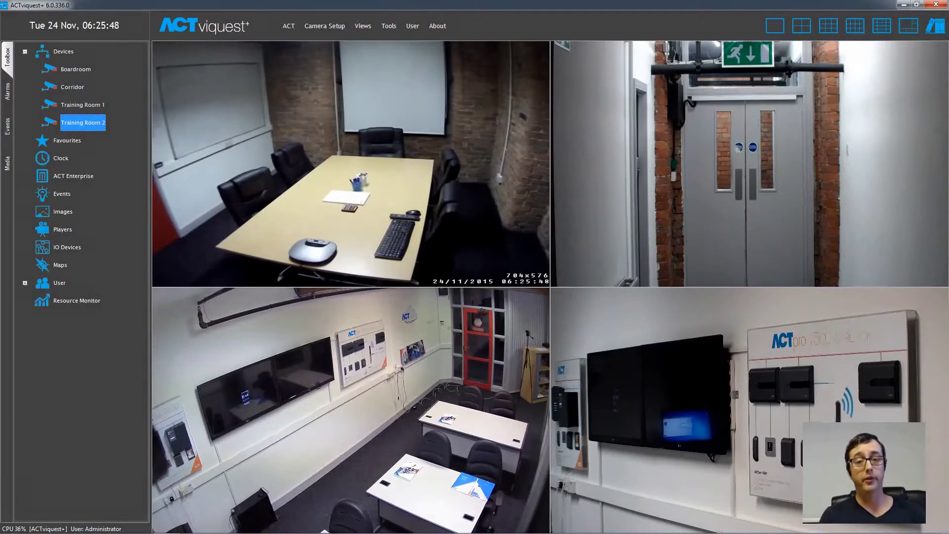
# Step: Digitally zoom into the Training Room 2 live feed, examine the ACTpro eLock text on the wall display and return to the full picture
pyautogui.click(758, 317)
pyautogui.scroll(5, 759, 318)
pyautogui.moveTo(788, 422); pyautogui.dragTo(585, 373)
pyautogui.scroll(-3, 770, 414)
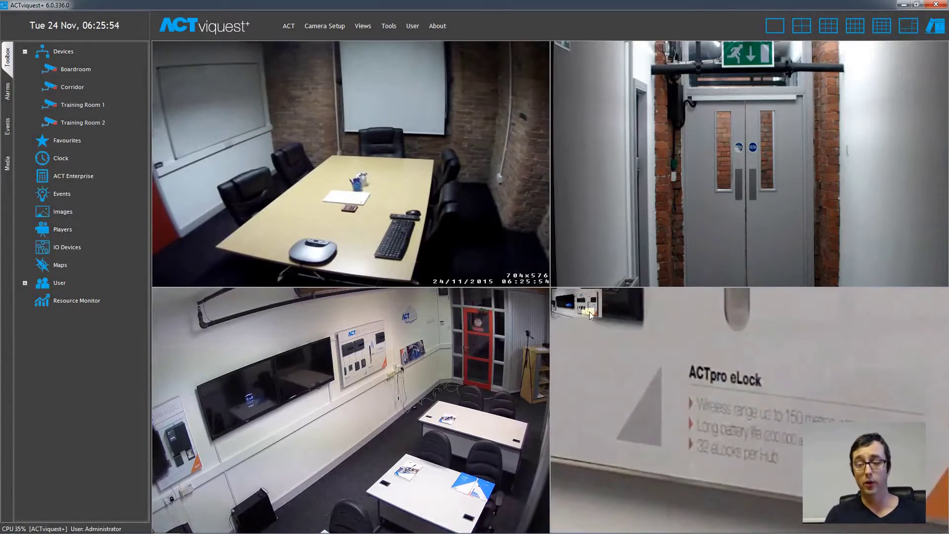
pyautogui.moveTo(589, 312)
pyautogui.mouseDown()
pyautogui.moveTo(595, 305)
pyautogui.moveTo(584, 306)
pyautogui.mouseUp()
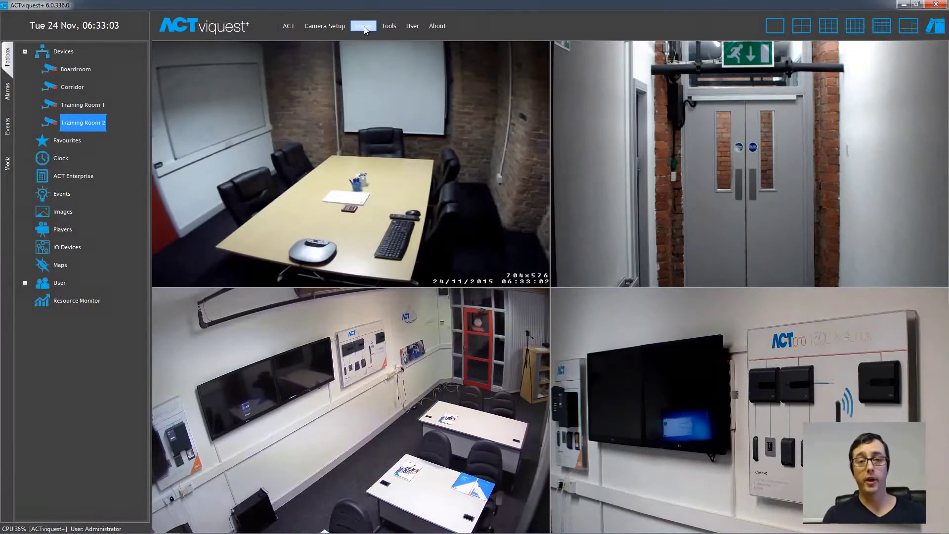
# Step: Save the current four-camera view as a favourite named ACT Office Mcr
pyautogui.click(363, 27)
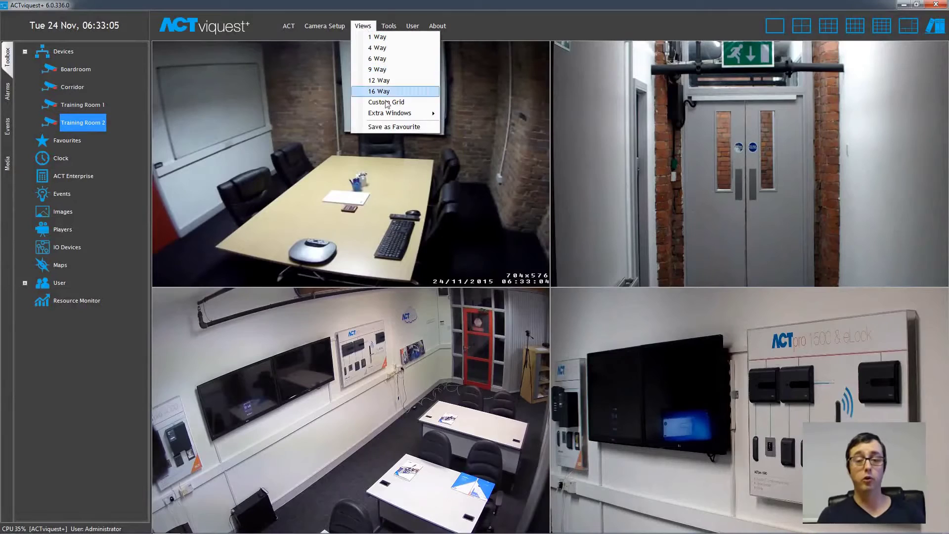
pyautogui.click(391, 128)
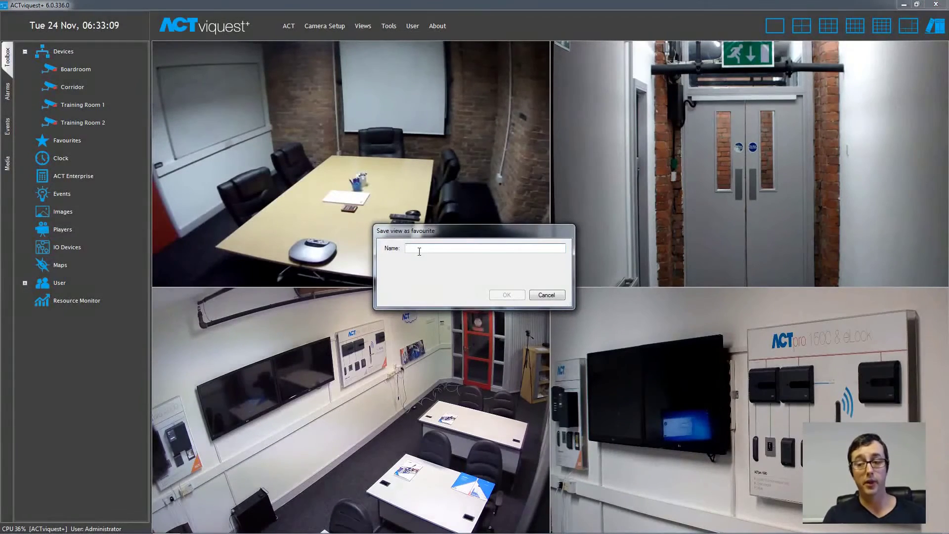
pyautogui.write('ACT ')
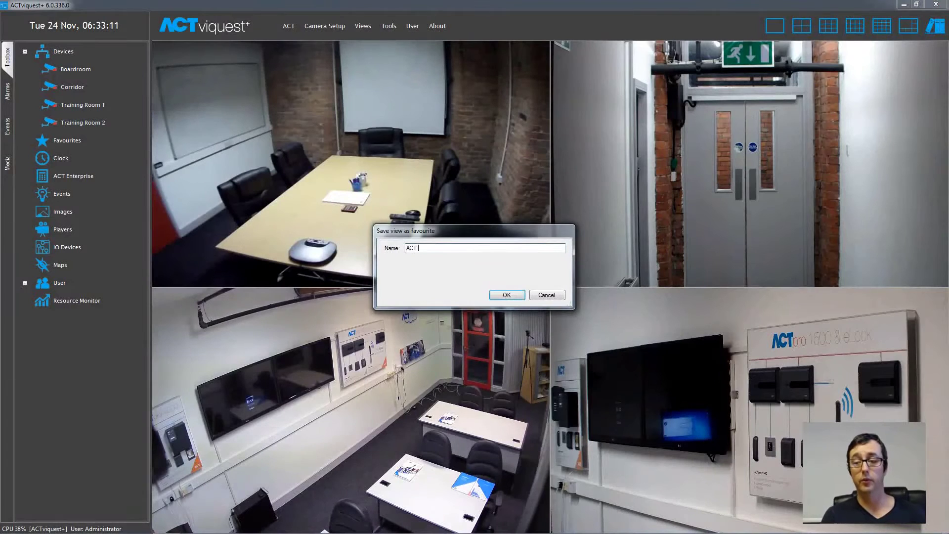
pyautogui.write('Office Mcr')
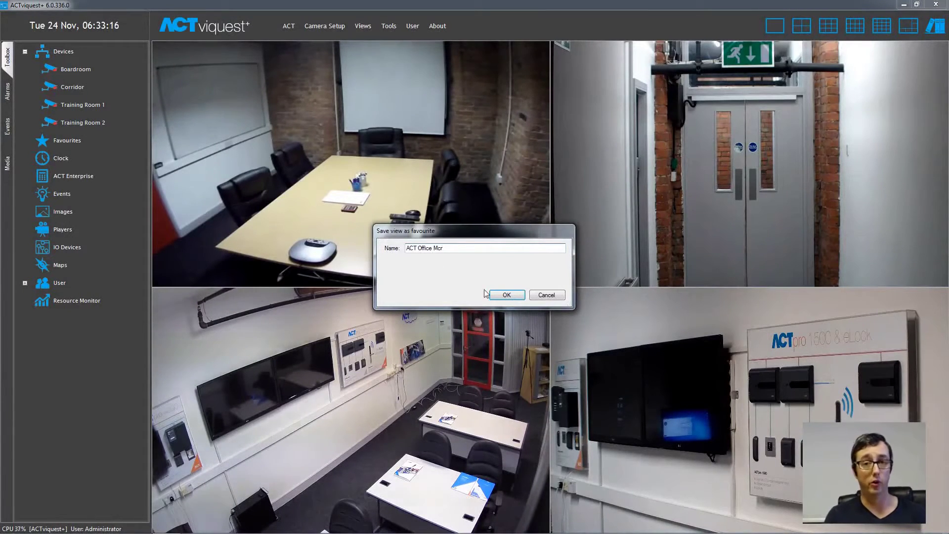
pyautogui.click(508, 296)
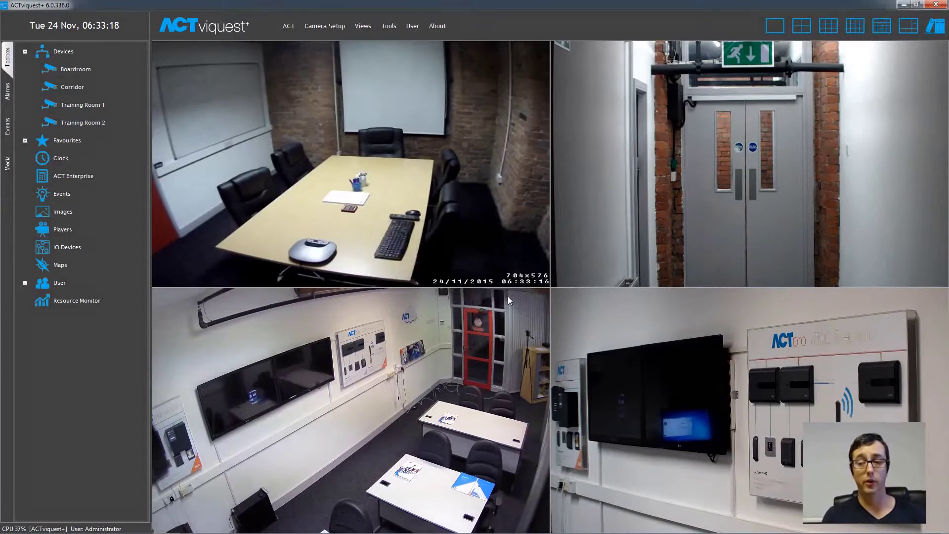
# Step: Switch to an empty 1 Way view and load the ACT Office Mcr favourite into it
pyautogui.click(775, 26)
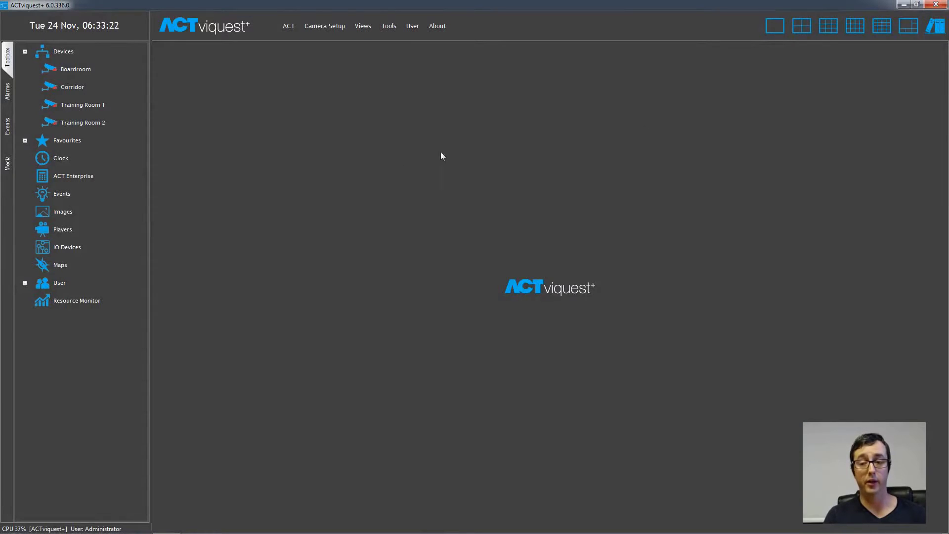
pyautogui.click(25, 142)
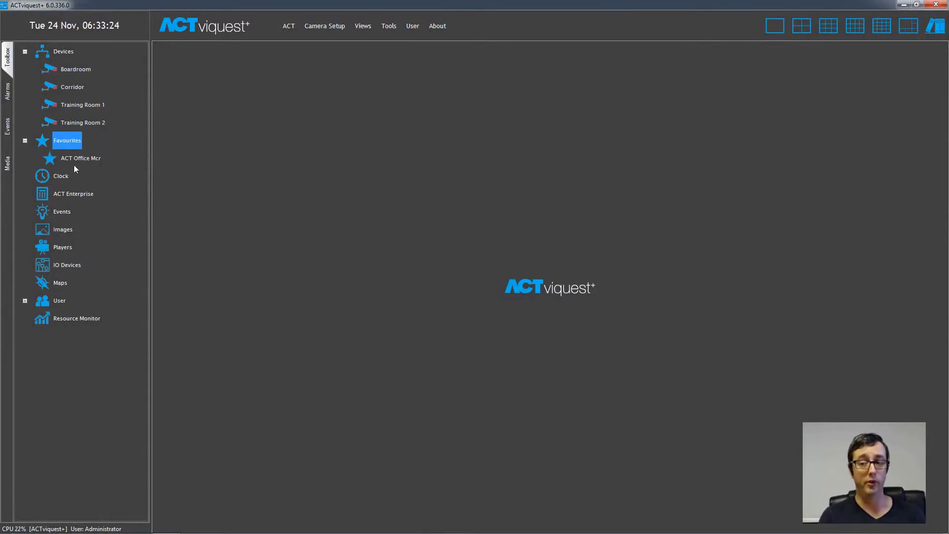
pyautogui.moveTo(91, 159); pyautogui.dragTo(405, 173)
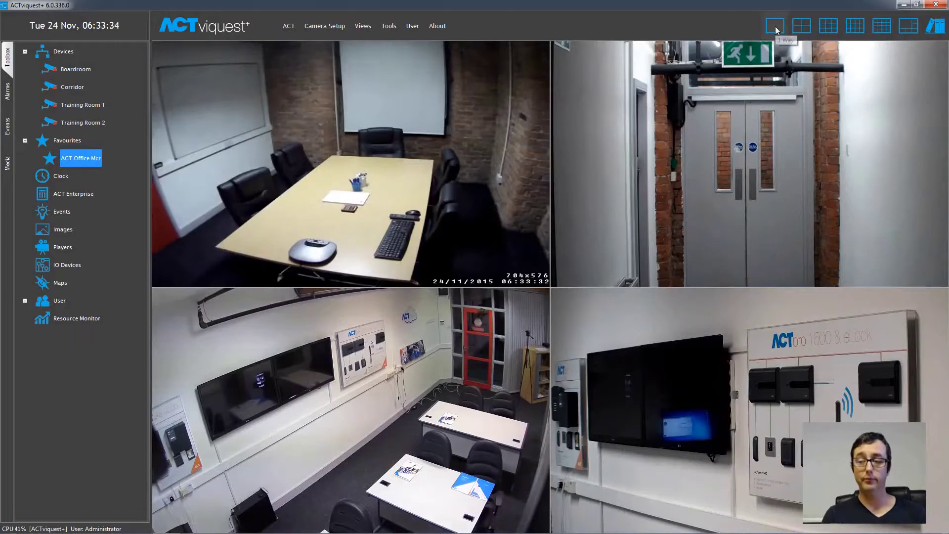
# Step: Switch to the 6 Way layout and configure the ACT Enterprise server as localhost with Connect enabled
pyautogui.click(908, 26)
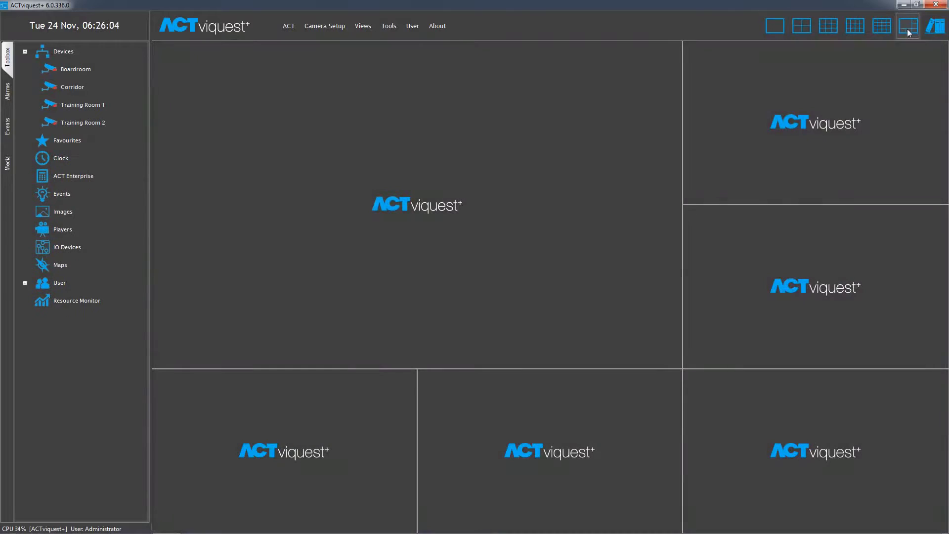
pyautogui.rightClick(67, 175)
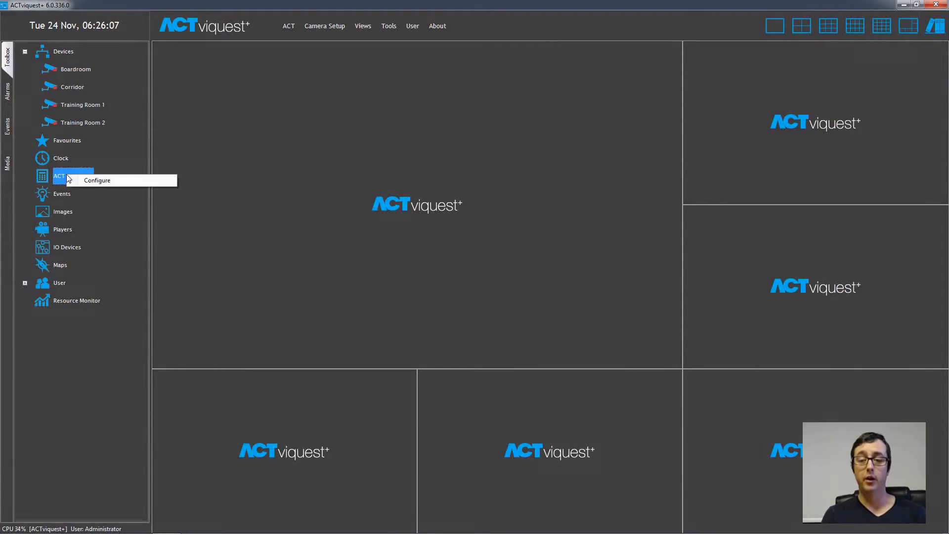
pyautogui.click(96, 180)
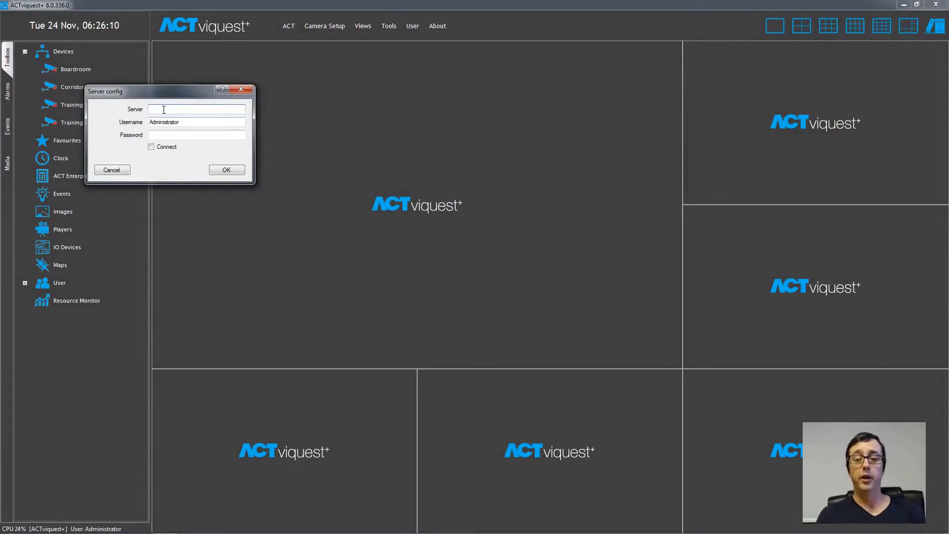
pyautogui.write('localhost')
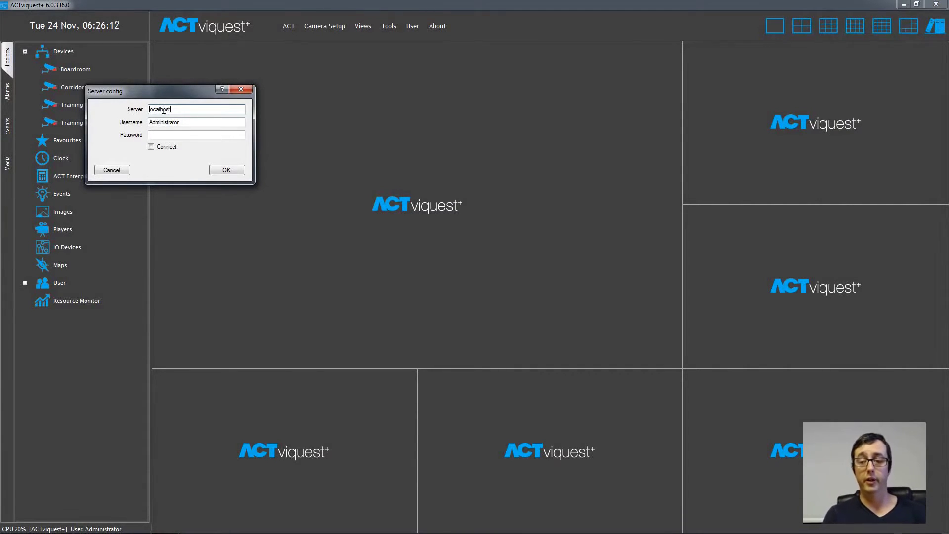
pyautogui.click(152, 148)
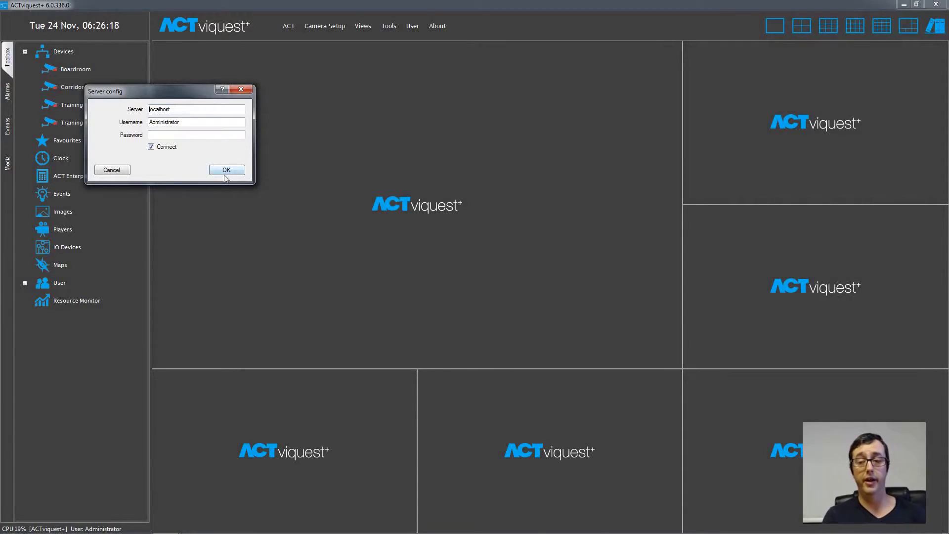
pyautogui.click(233, 173)
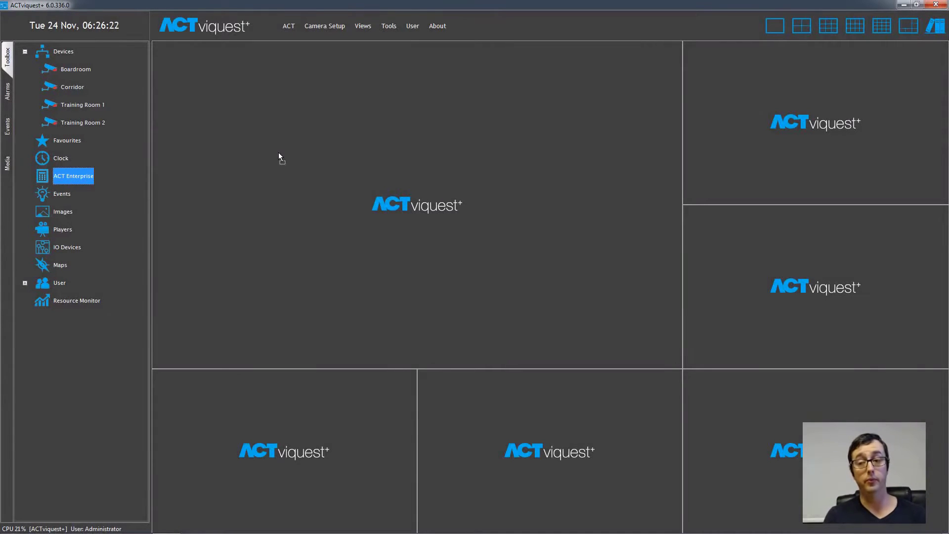
# Step: Show ACT Enterprise in the largest pane and associate the Training Room 2 camera with the Training Room door
pyautogui.moveTo(279, 153); pyautogui.dragTo(279, 153)
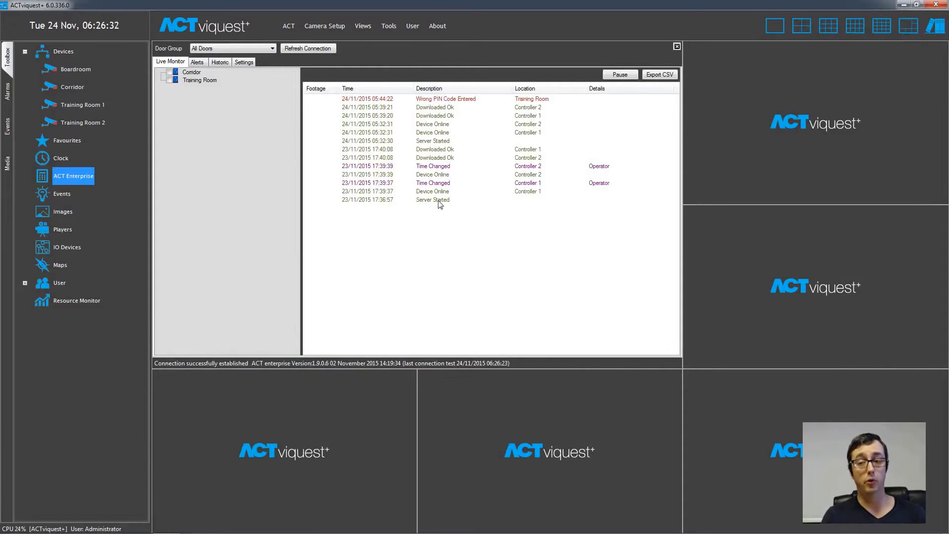
pyautogui.rightClick(202, 85)
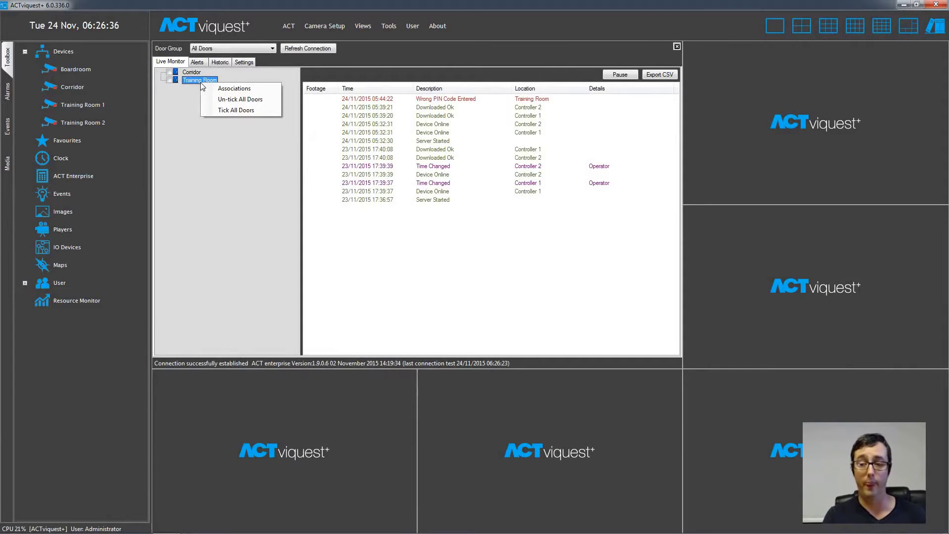
pyautogui.click(219, 88)
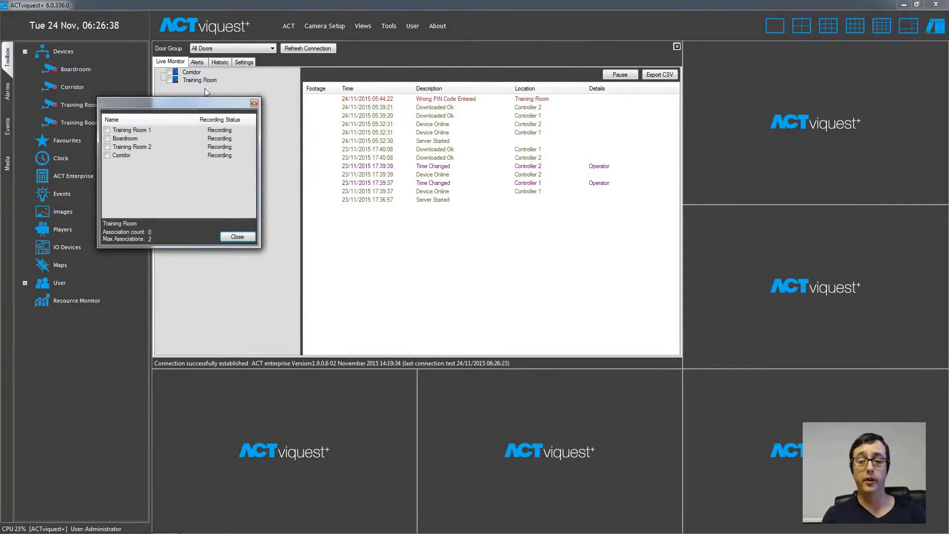
pyautogui.click(108, 147)
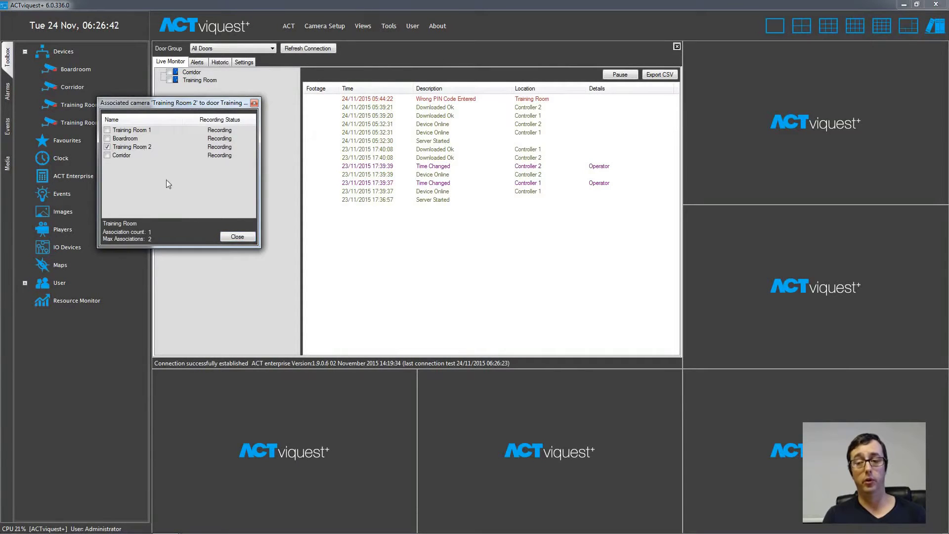
pyautogui.click(236, 237)
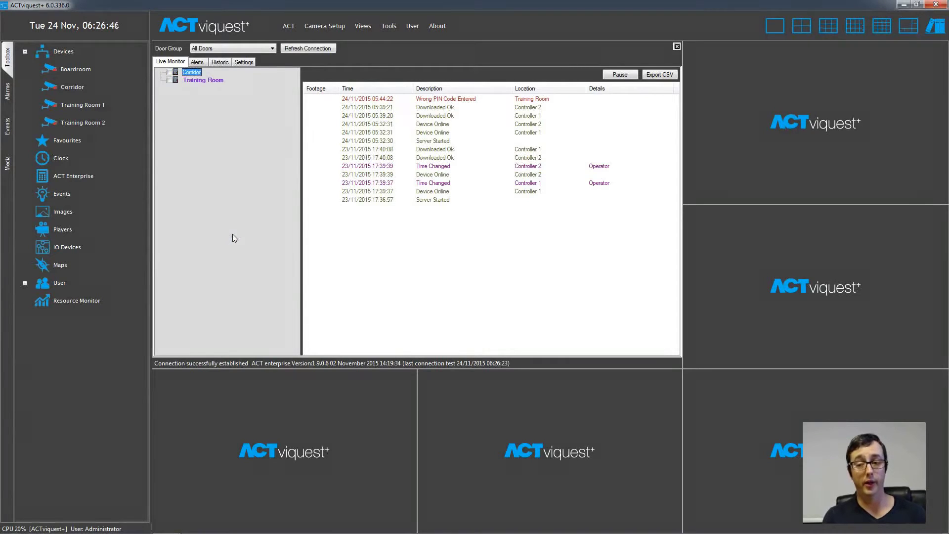
# Step: View the live footage for the Training Room door, and close the video window
pyautogui.rightClick(208, 82)
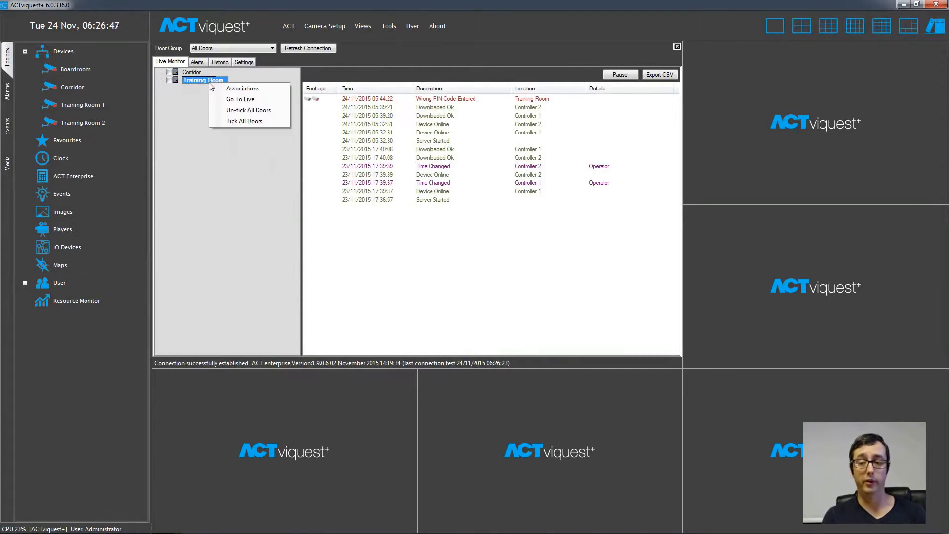
pyautogui.click(230, 99)
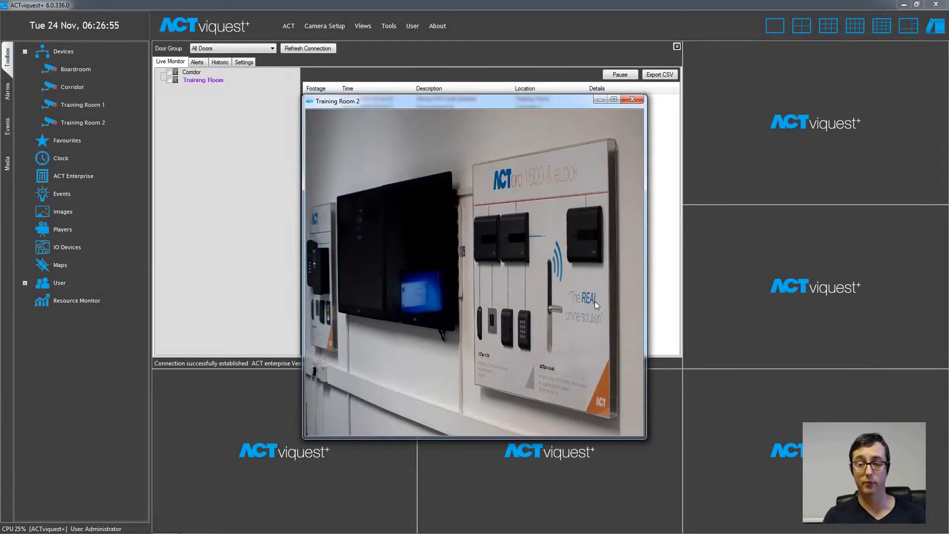
pyautogui.click(633, 100)
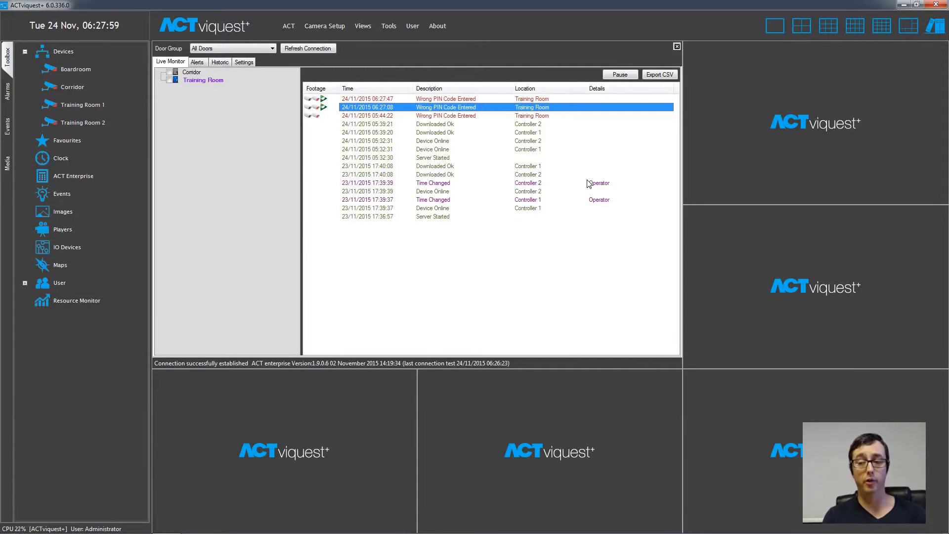
# Step: Replay the recorded footage of the latest Wrong PIN Code Entered event at the Training Room door
pyautogui.click(437, 100)
pyautogui.rightClick(438, 103)
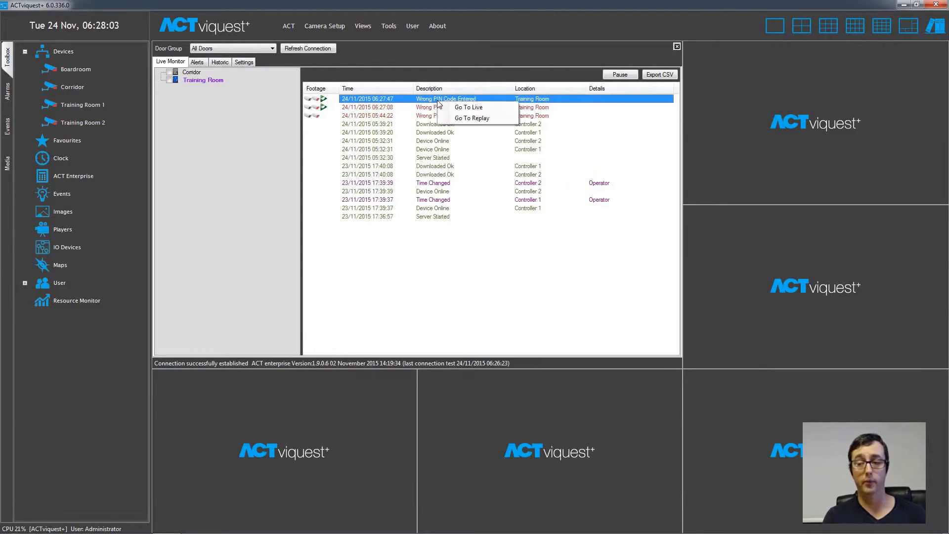
pyautogui.click(467, 123)
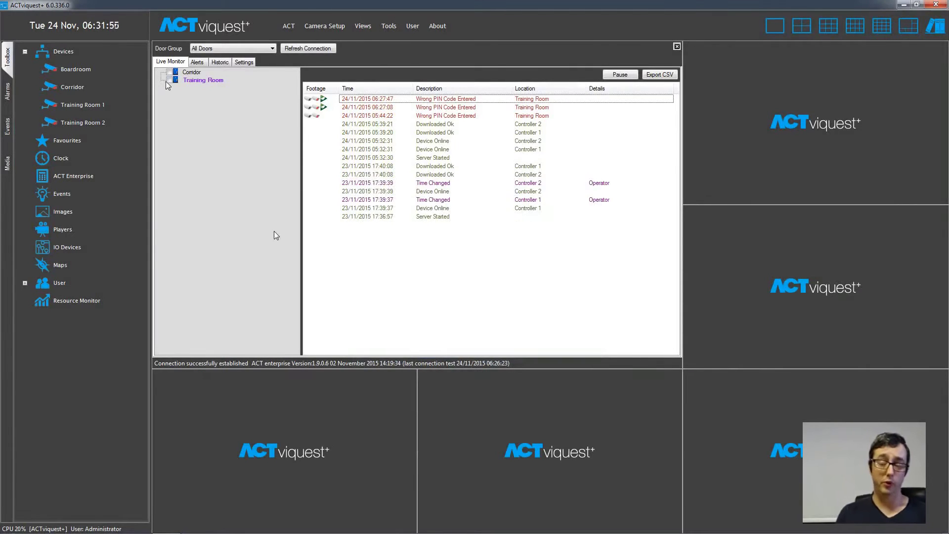
# Step: Tick the Training Room door and send it a Pass command
pyautogui.click(169, 80)
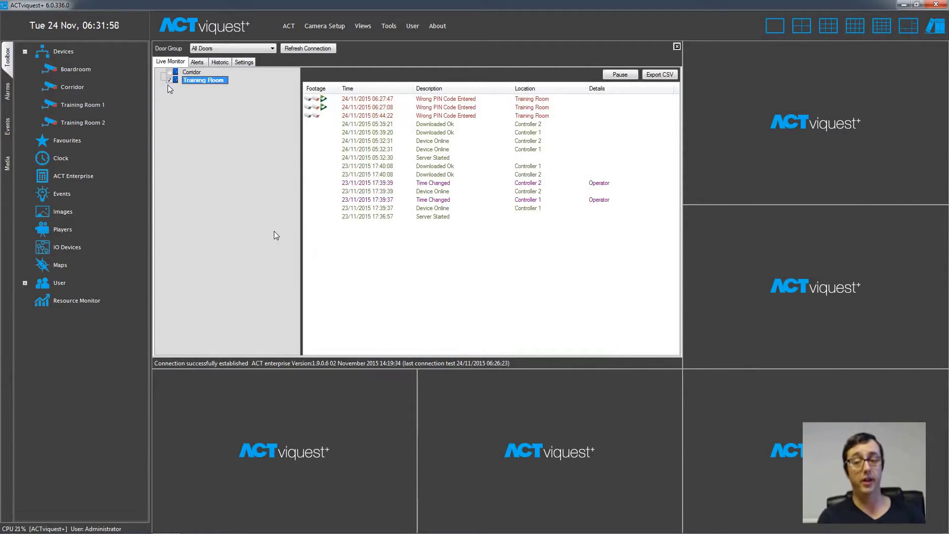
pyautogui.rightClick(193, 81)
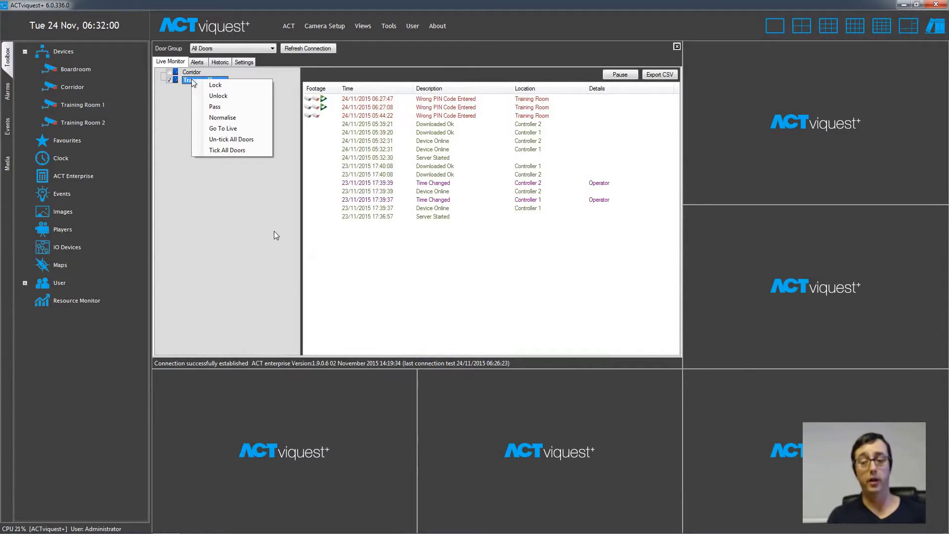
pyautogui.click(220, 108)
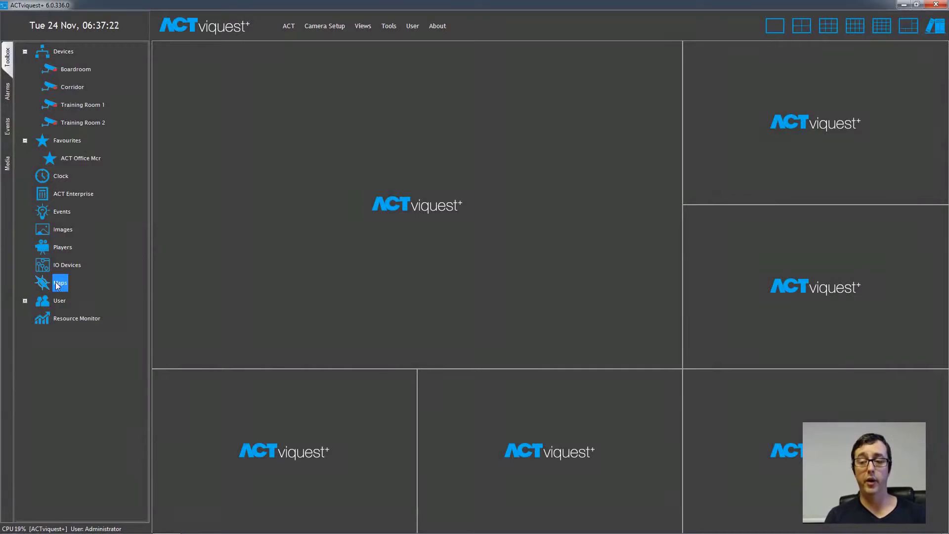
# Step: Add a map floor named 2nd Floor using the ACT Office Mcr image, and allow Supervisor and User access
pyautogui.moveTo(398, 160); pyautogui.dragTo(398, 160)
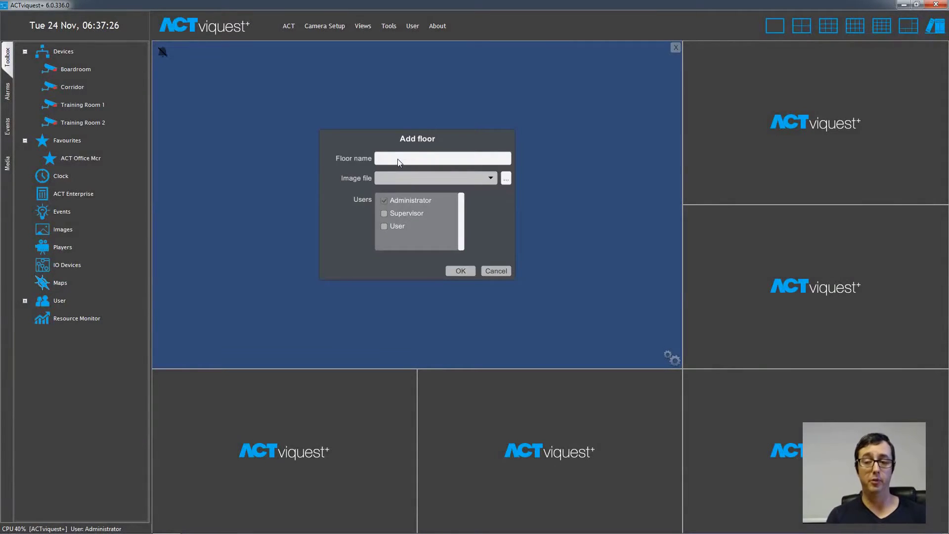
pyautogui.click(398, 158)
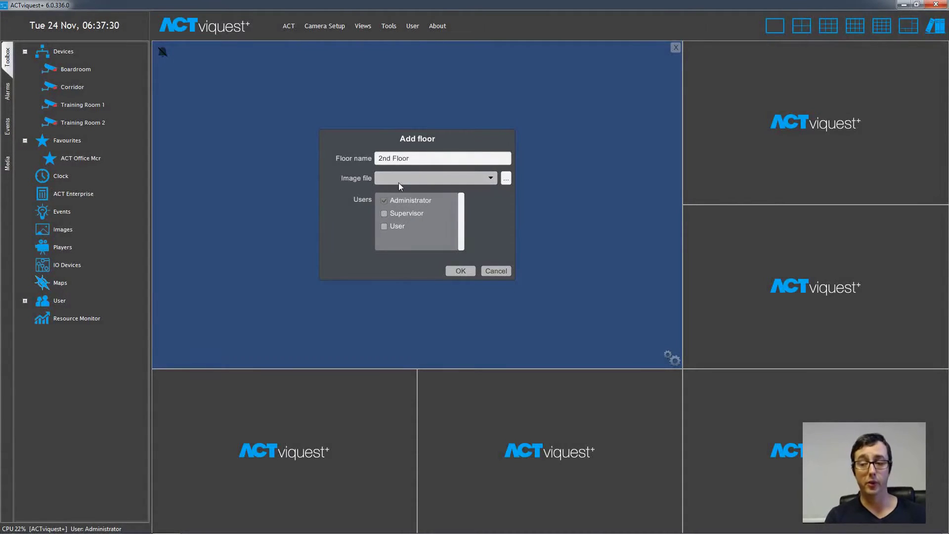
pyautogui.click(506, 179)
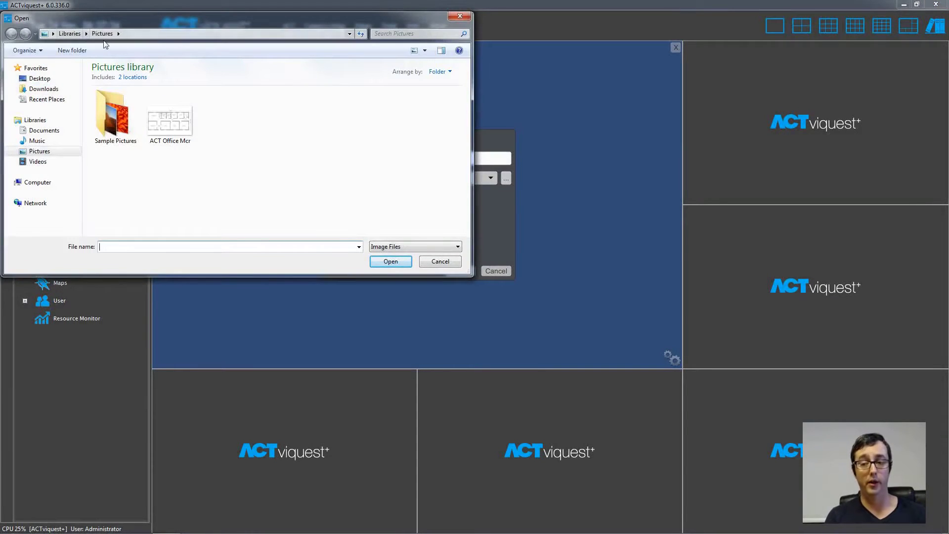
pyautogui.click(170, 121)
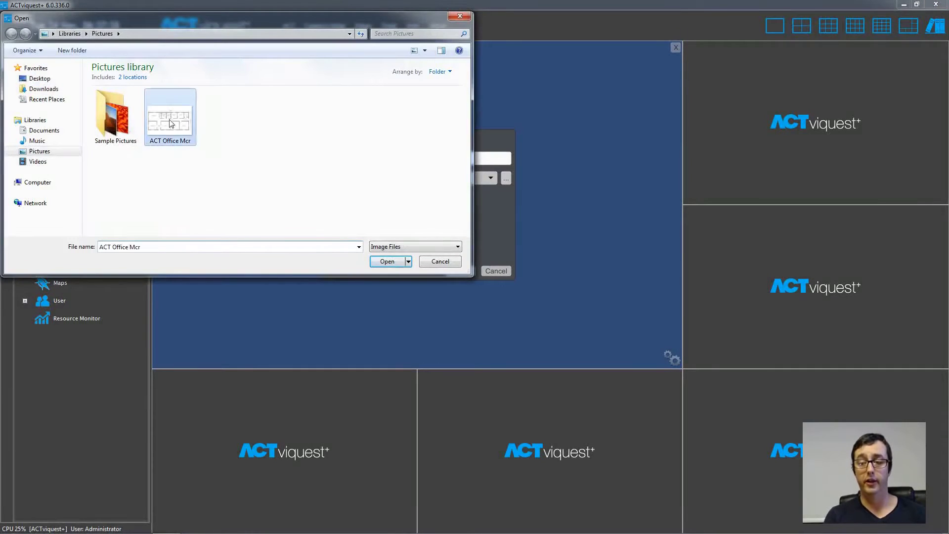
pyautogui.click(386, 262)
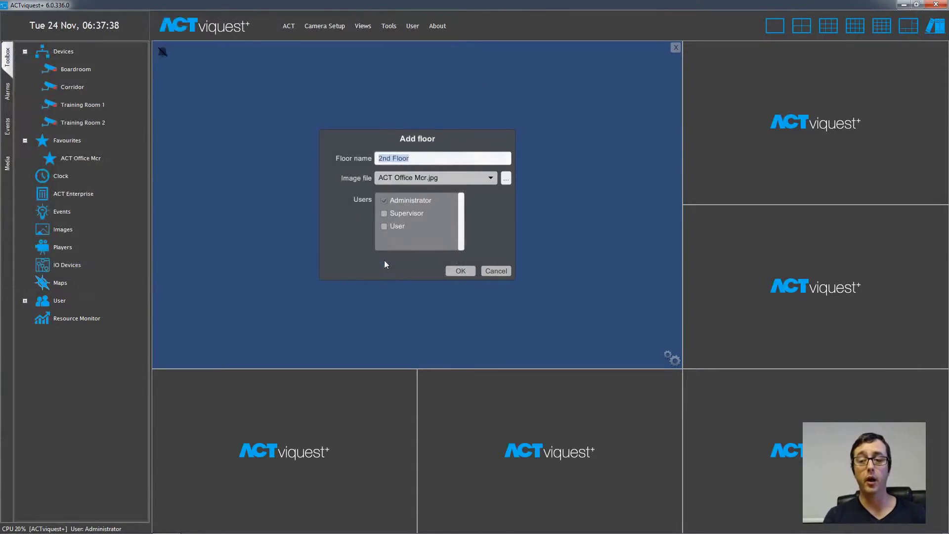
pyautogui.click(384, 213)
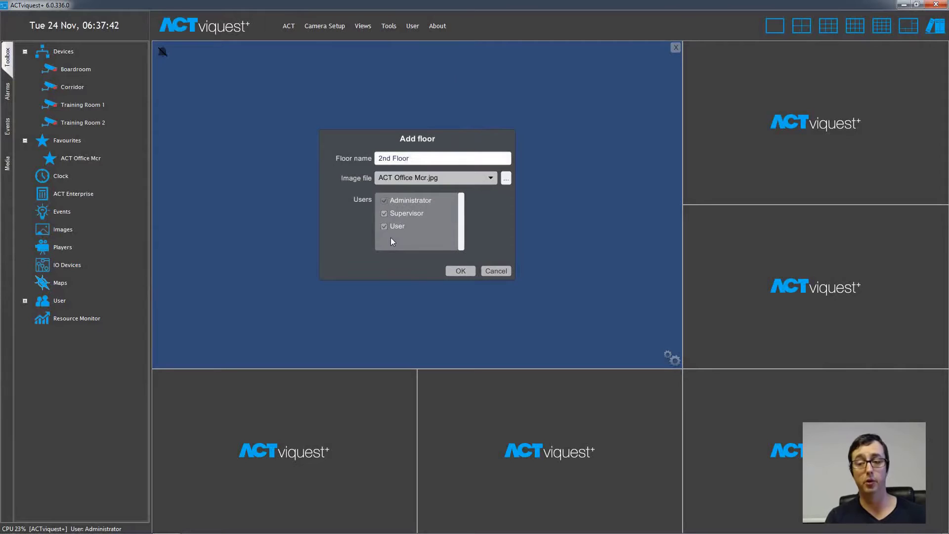
pyautogui.click(459, 271)
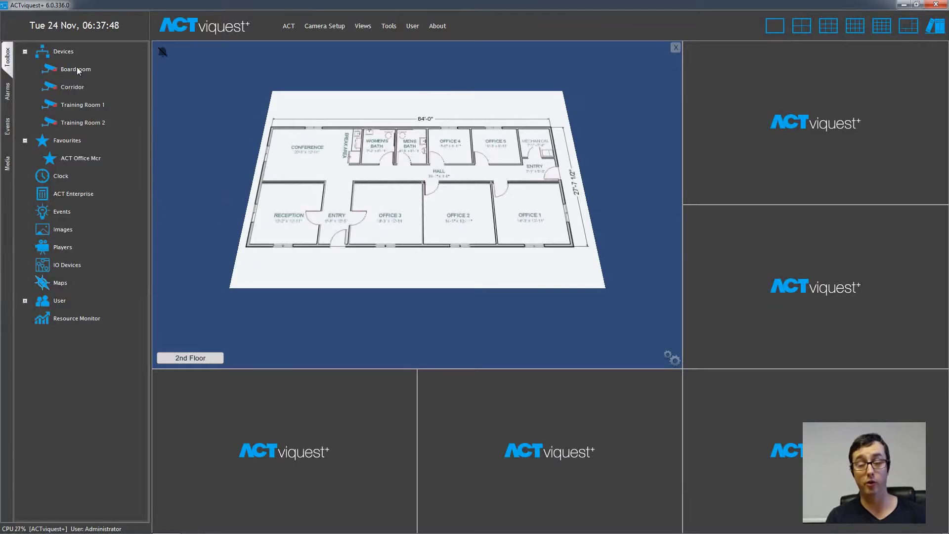
# Step: Place the Boardroom, Corridor, Training Room 1 and Training Room 2 cameras at their locations on the 2nd Floor plan
pyautogui.moveTo(78, 71); pyautogui.dragTo(282, 139)
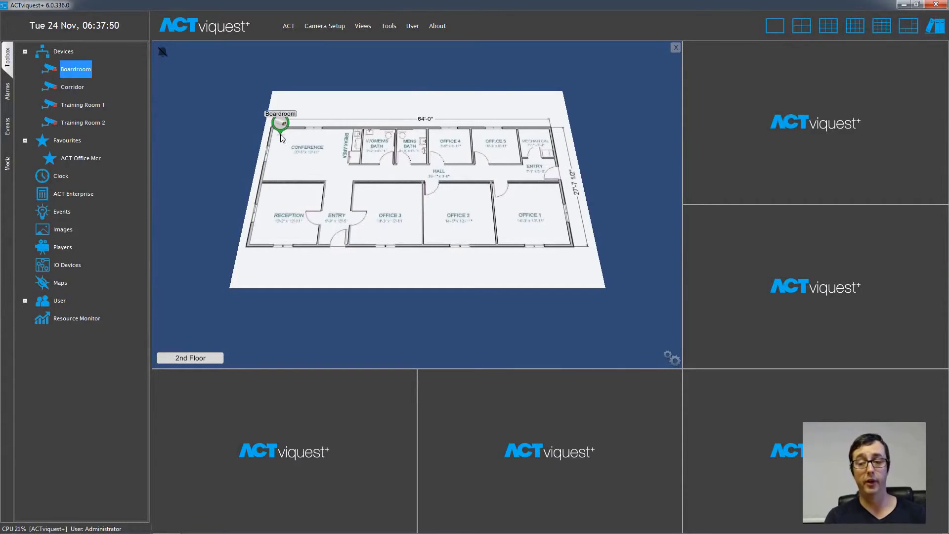
pyautogui.moveTo(73, 87); pyautogui.dragTo(356, 178)
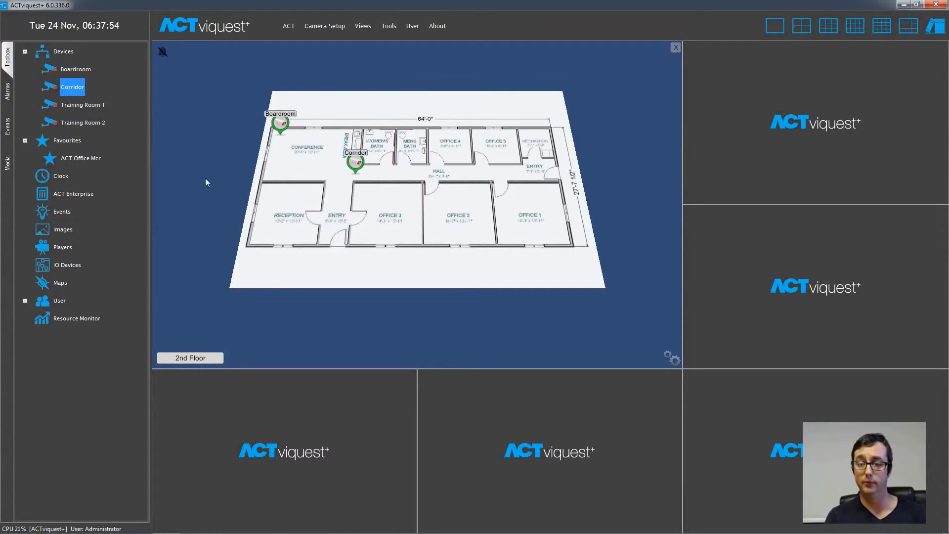
pyautogui.moveTo(87, 106); pyautogui.dragTo(267, 191)
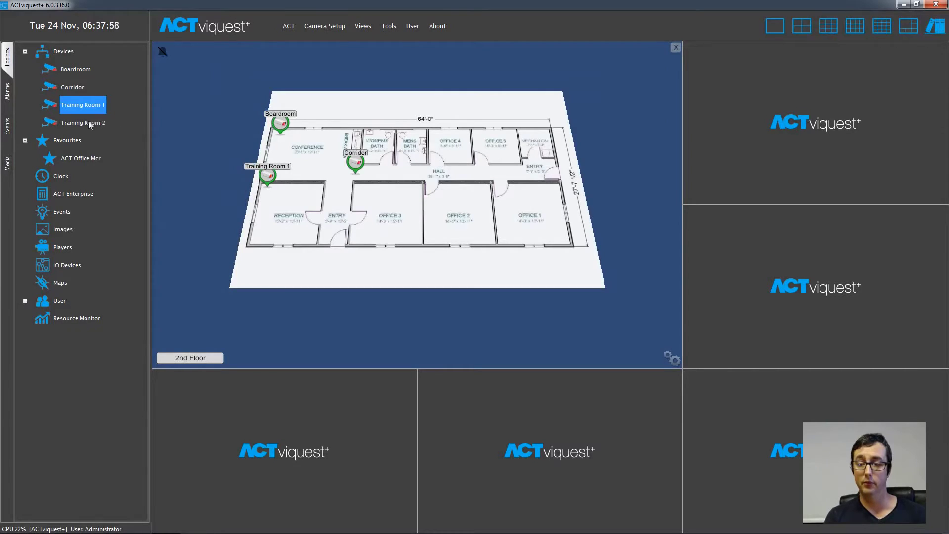
pyautogui.moveTo(93, 122); pyautogui.dragTo(309, 238)
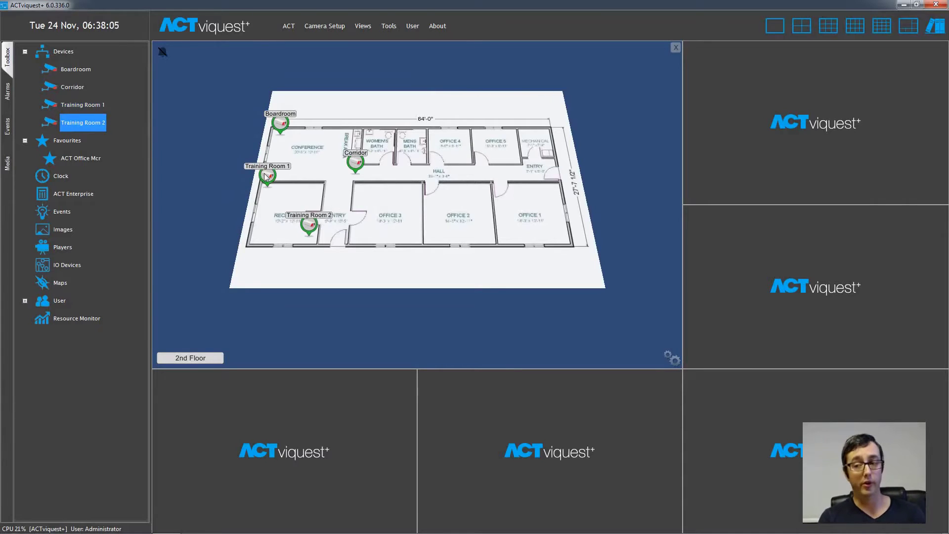
# Step: Show the Training Room 1 camera's live view from its map marker in an empty pane, and close that view
pyautogui.moveTo(266, 177)
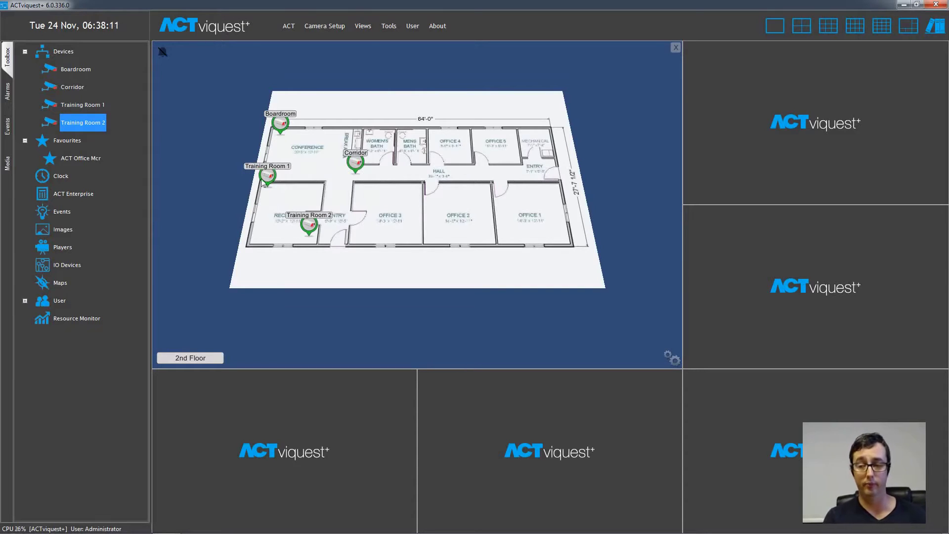
pyautogui.moveTo(266, 178); pyautogui.dragTo(267, 420)
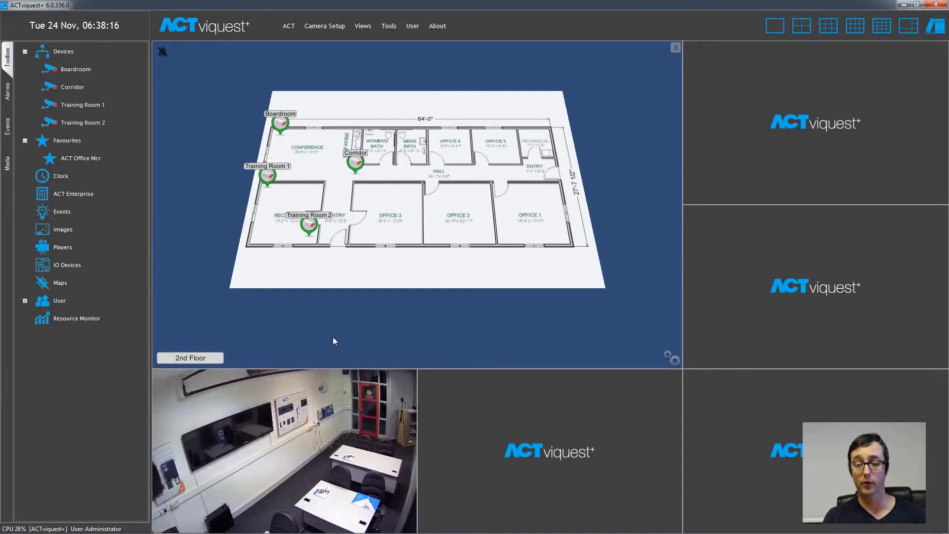
pyautogui.rightClick(343, 393)
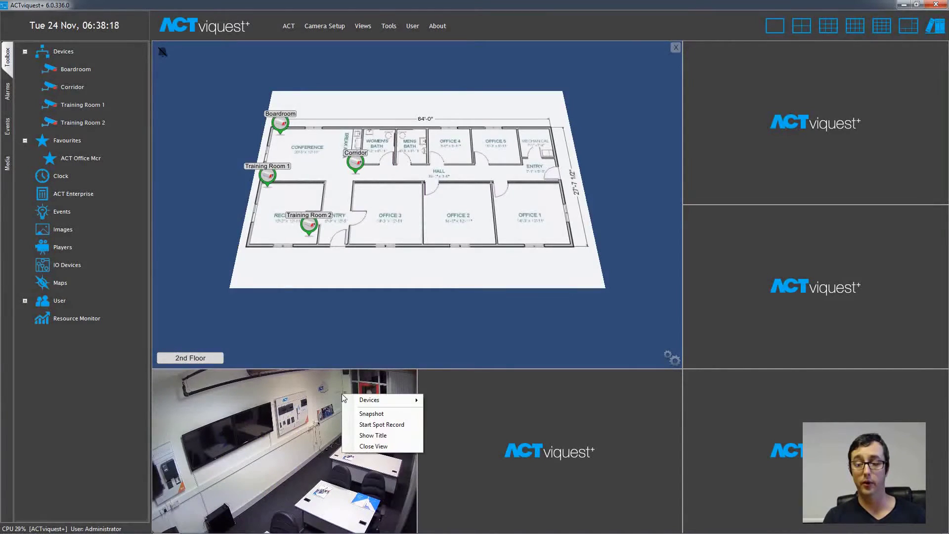
pyautogui.click(372, 446)
# Step: Lower the 2nd Floor map's contrast to slightly below the middle of its range
pyautogui.scroll(5, 391, 210)
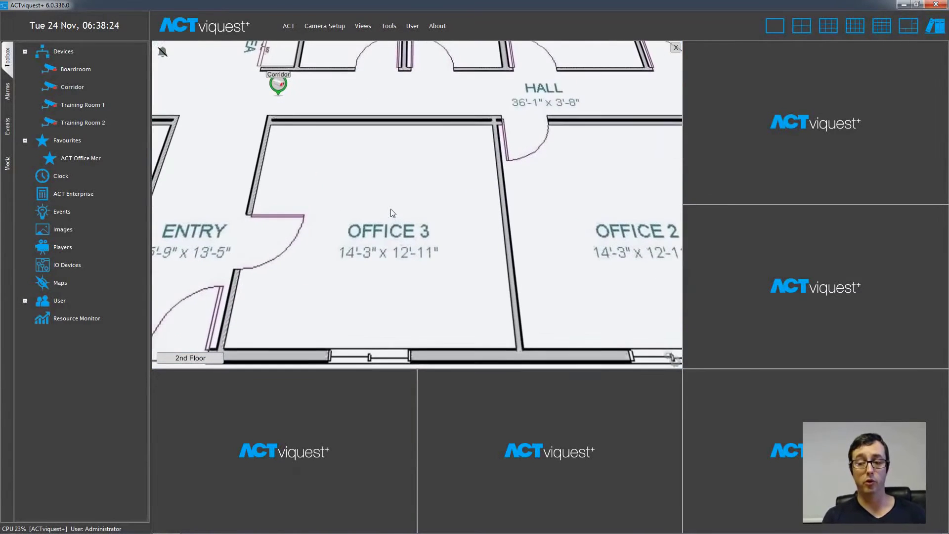
pyautogui.scroll(-6, 392, 212)
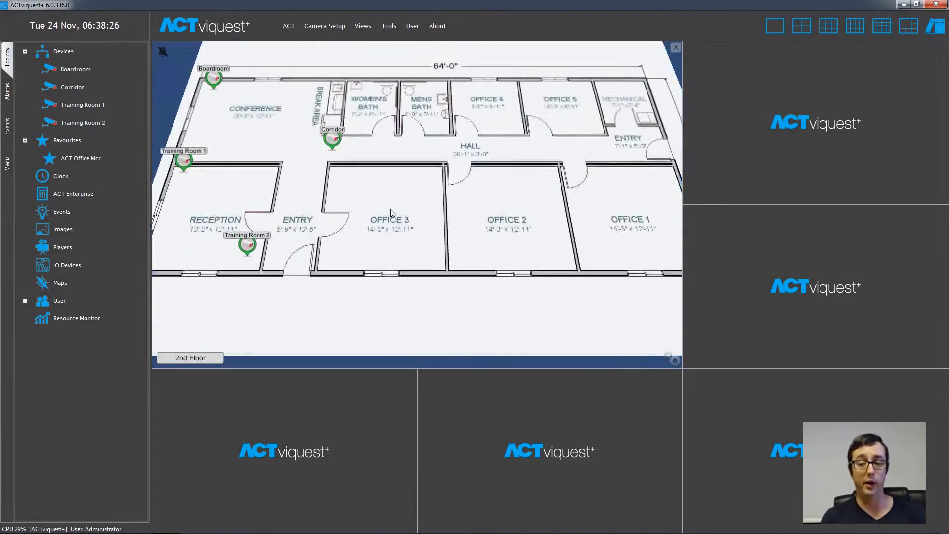
pyautogui.moveTo(391, 213); pyautogui.dragTo(341, 179)
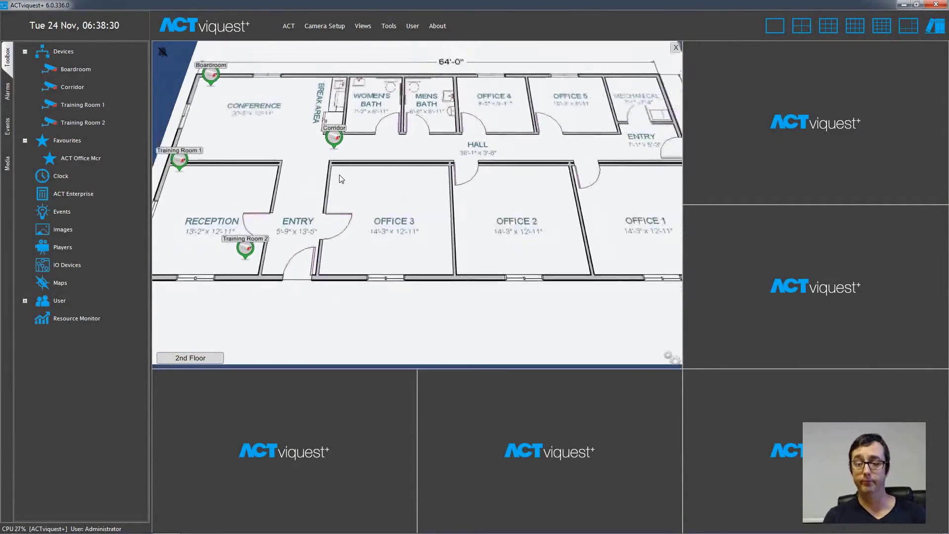
pyautogui.scroll(-5, 340, 179)
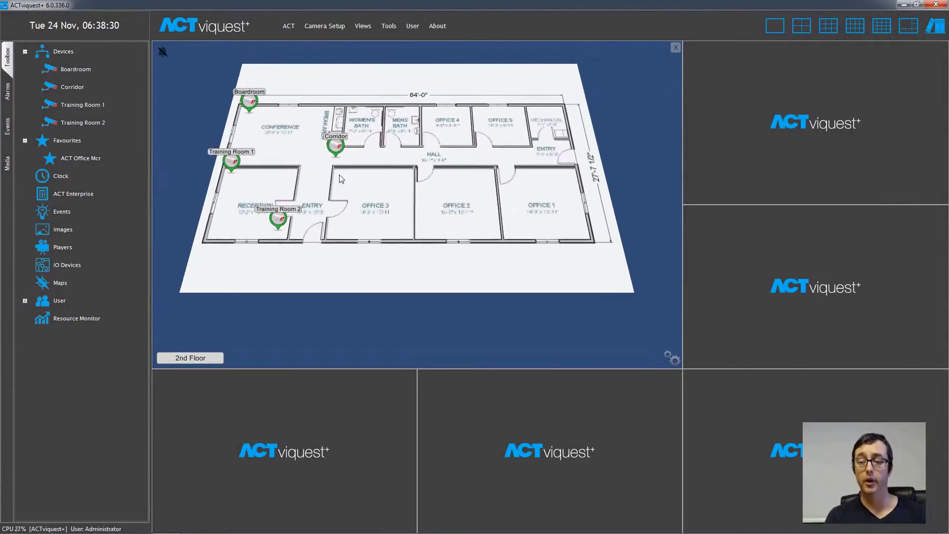
pyautogui.click(671, 354)
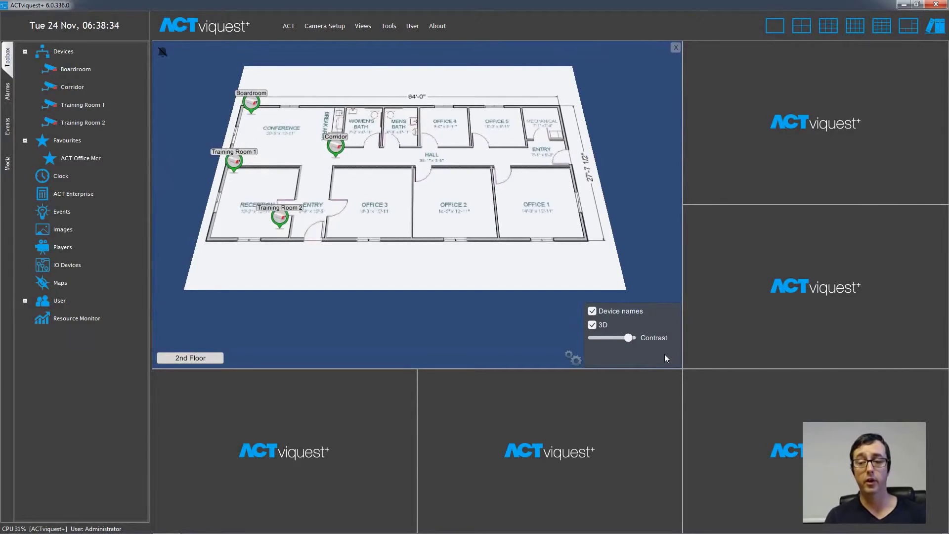
pyautogui.moveTo(628, 338); pyautogui.dragTo(608, 337)
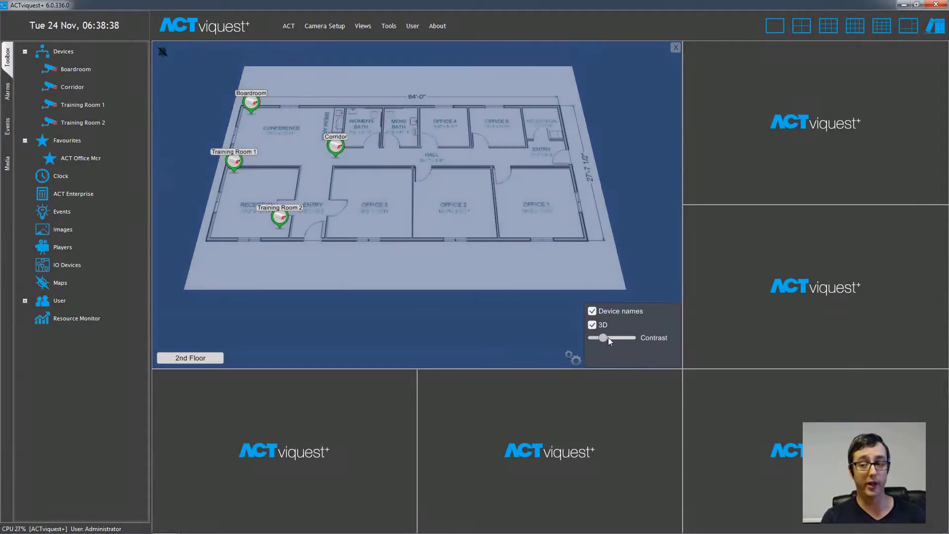
# Step: Turn the map's device names and 3D display off and back on, and close the map settings
pyautogui.click(592, 311)
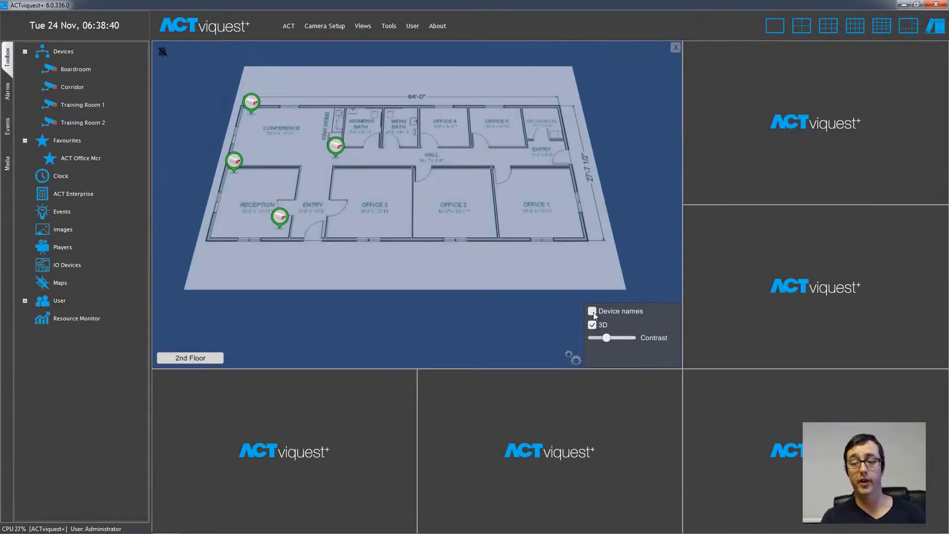
pyautogui.click(593, 311)
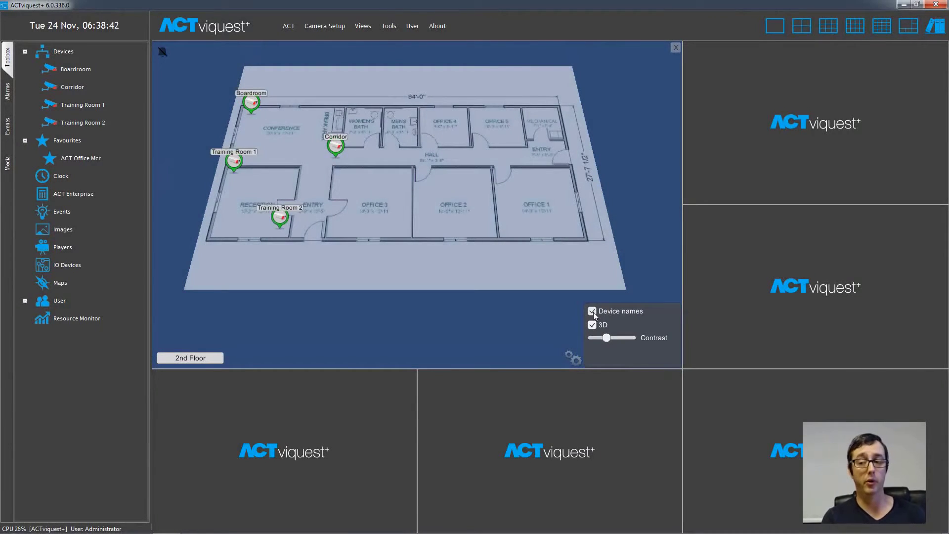
pyautogui.click(593, 326)
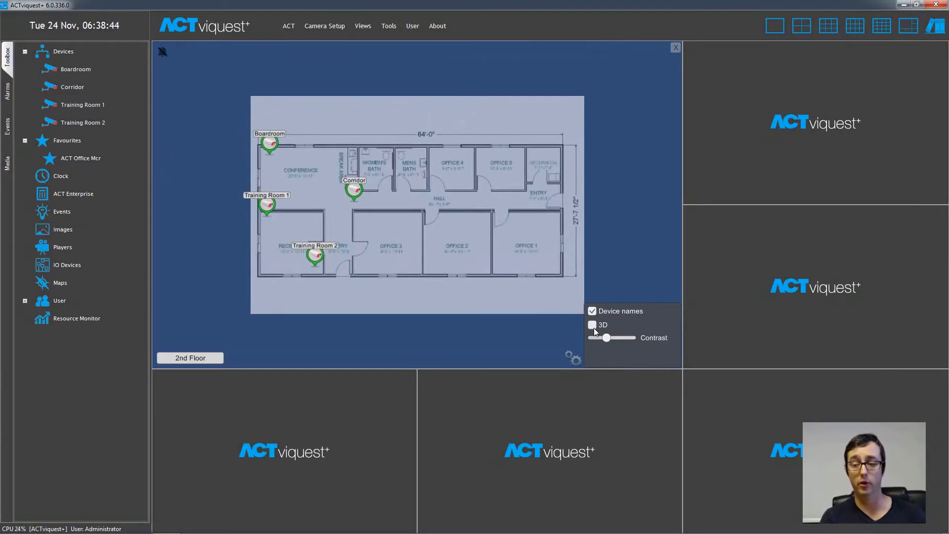
pyautogui.click(595, 327)
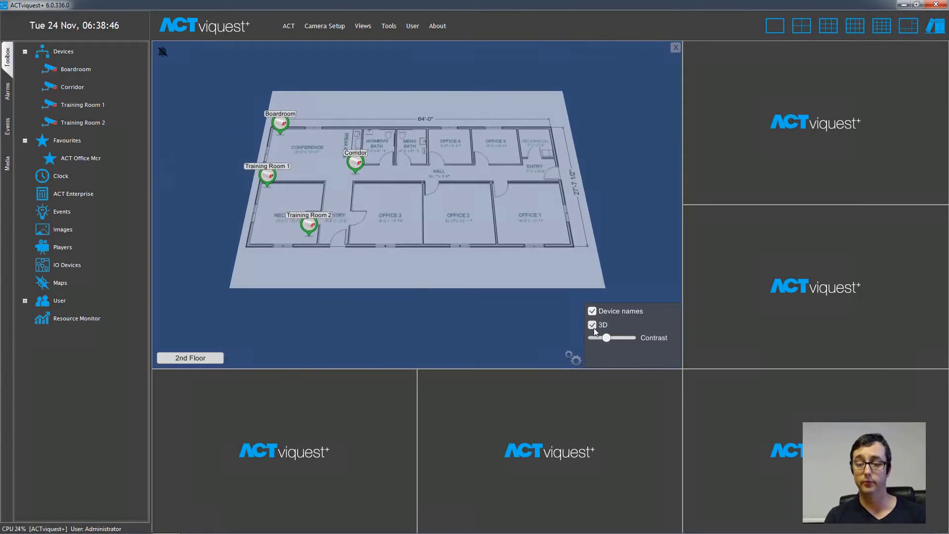
pyautogui.click(572, 362)
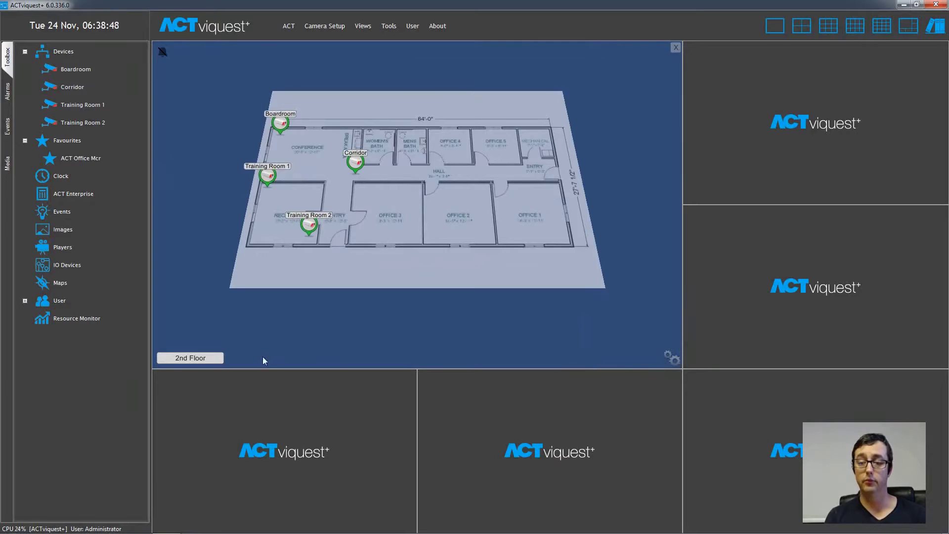
# Step: Show ACT Enterprise in an empty pane below the map and place its Training Room door near the reception doorway on the plan
pyautogui.moveTo(90, 207); pyautogui.dragTo(303, 399)
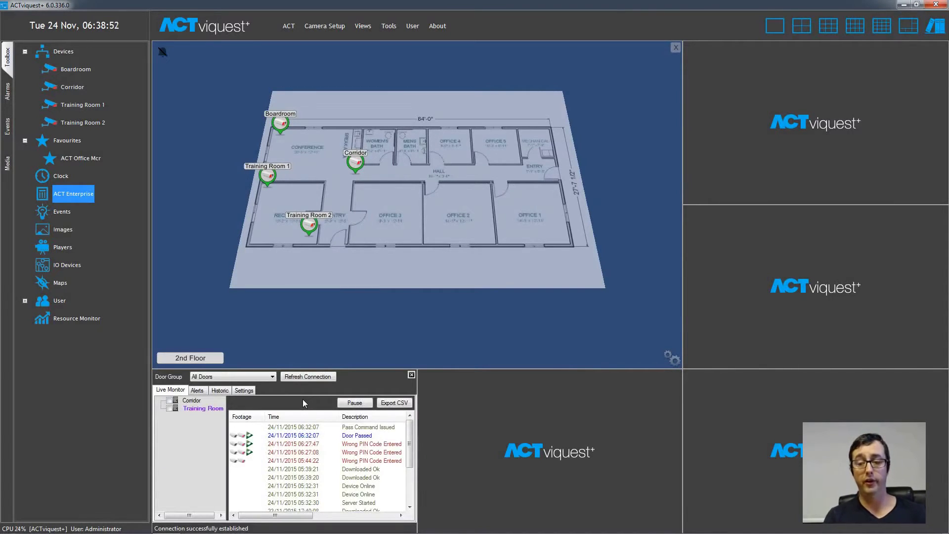
pyautogui.click(193, 409)
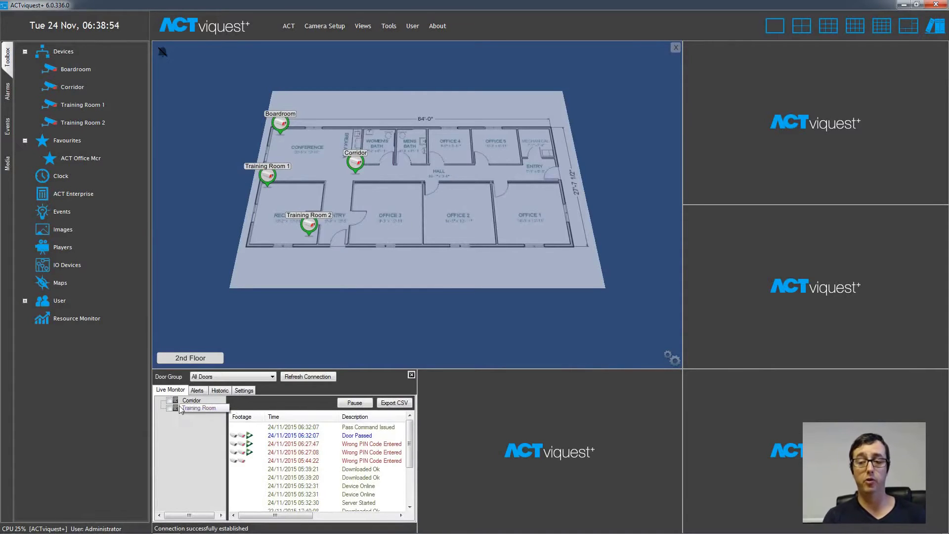
pyautogui.click(182, 409)
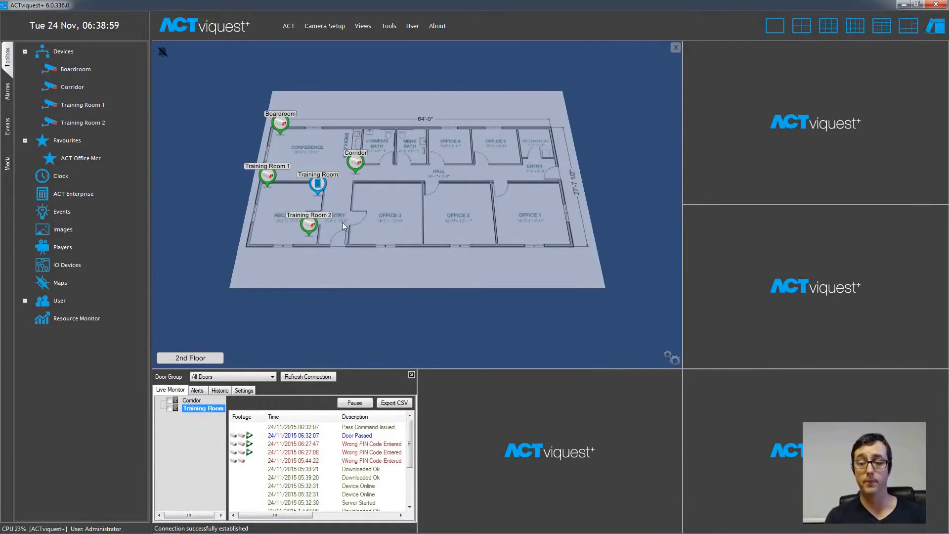
# Step: Send a Pass command to the Training Room door from its marker on the map
pyautogui.click(319, 181)
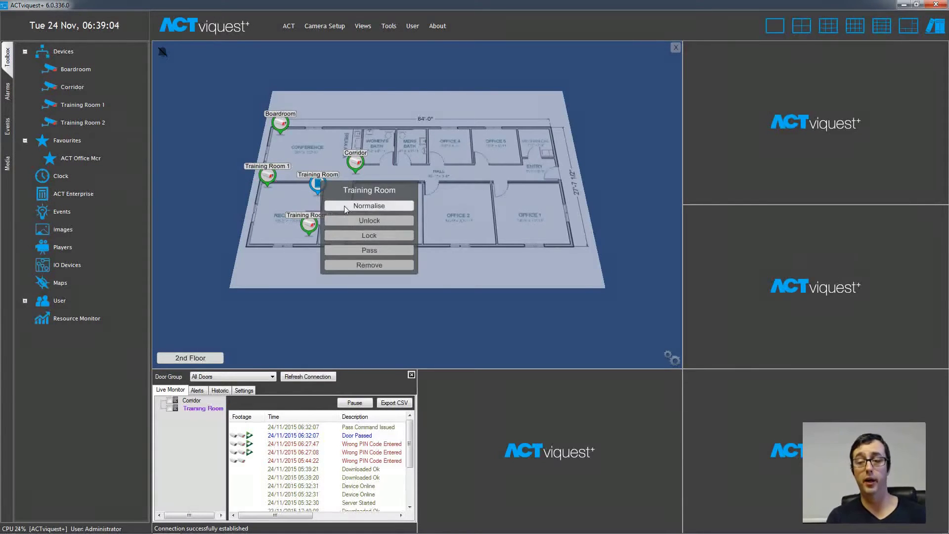
pyautogui.click(368, 249)
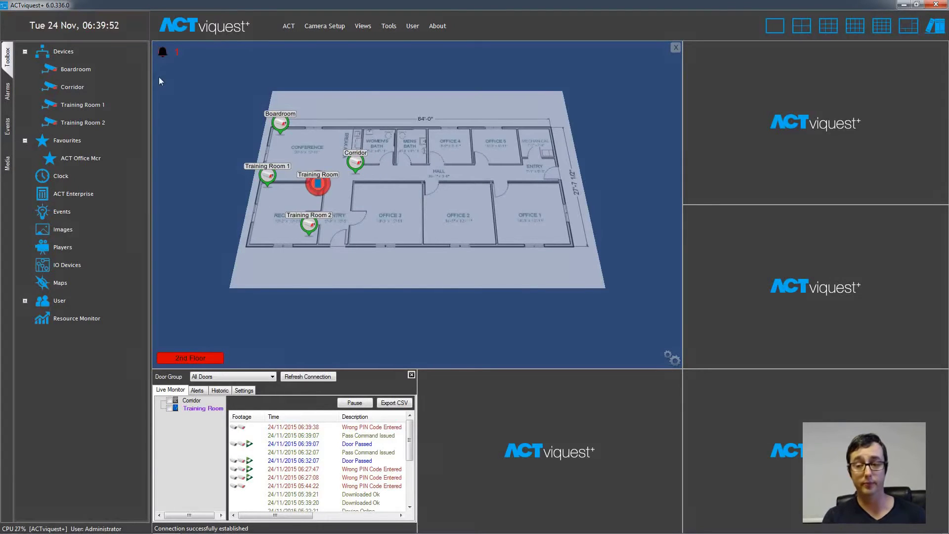
# Step: Replay the footage of the Training Room door's Wrong PIN Code Entered alarm, and close the replay window
pyautogui.click(90, 30)
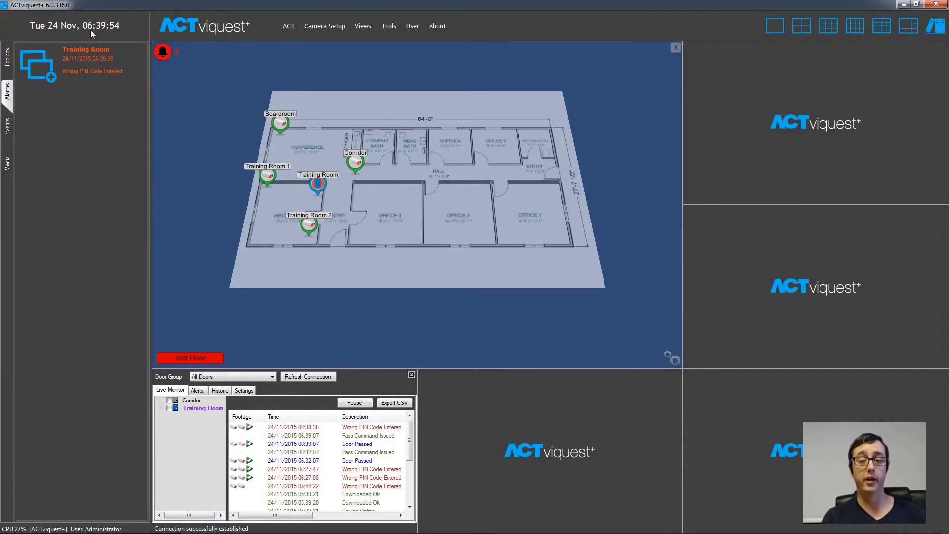
pyautogui.rightClick(83, 72)
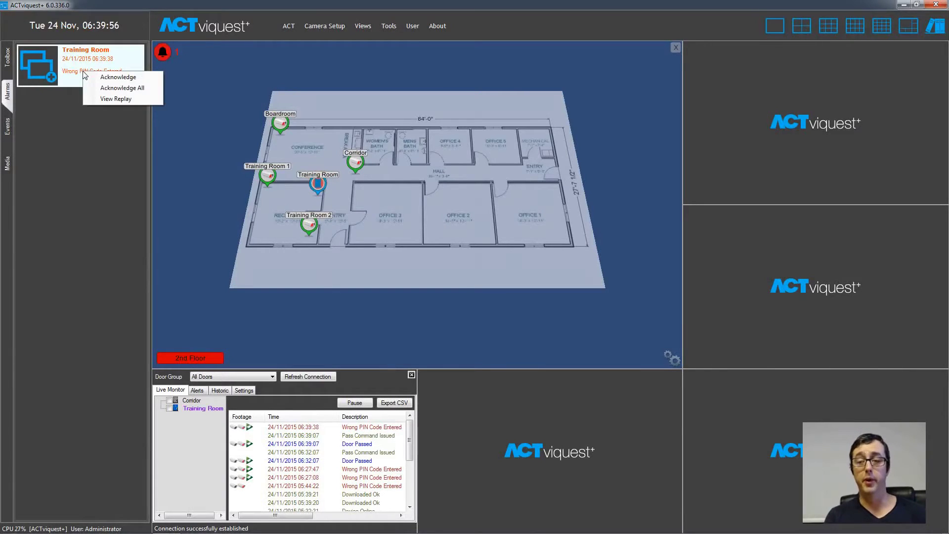
pyautogui.click(111, 100)
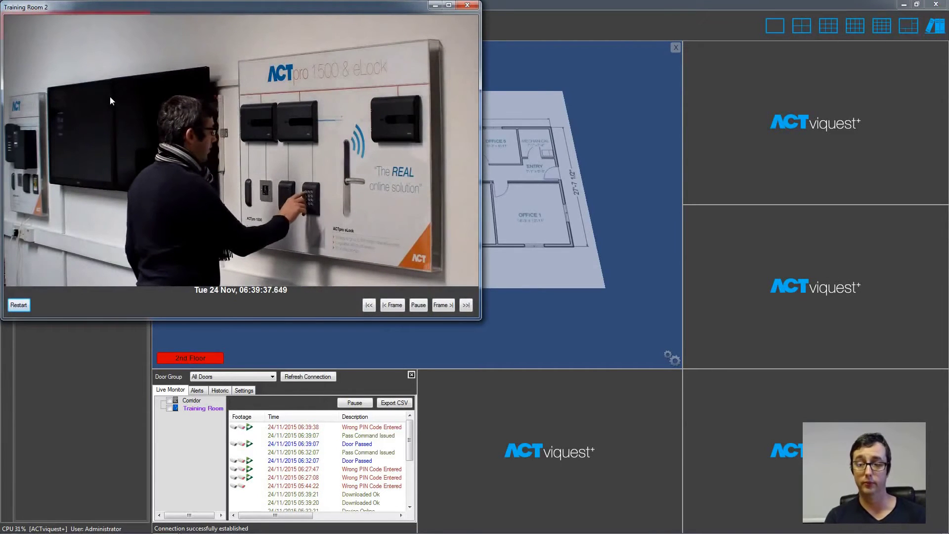
pyautogui.click(466, 5)
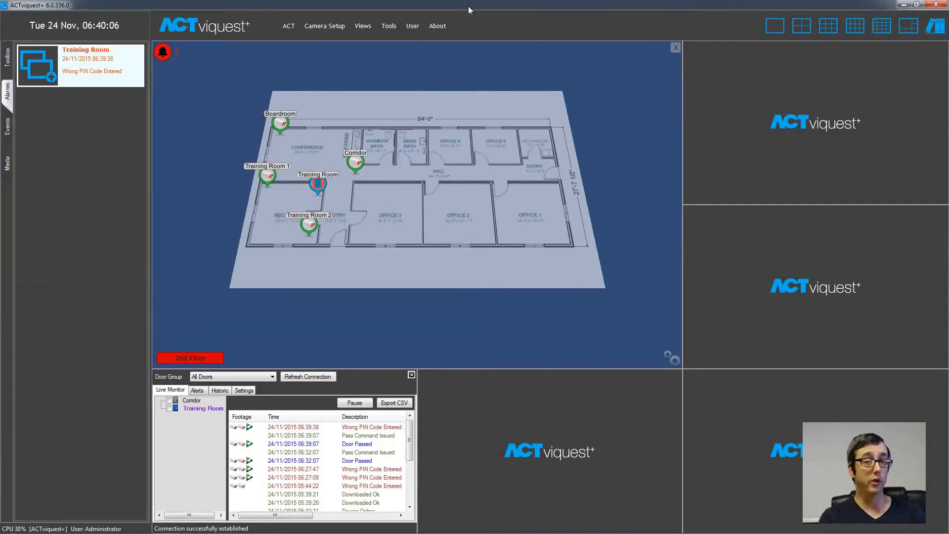
# Step: Acknowledge all outstanding alarms and return to the toolbox of devices and features
pyautogui.rightClick(112, 86)
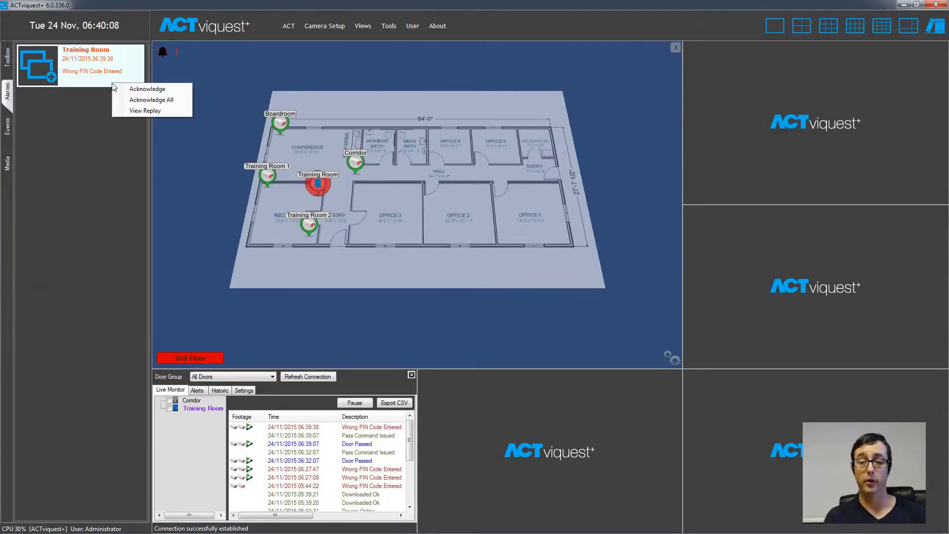
pyautogui.click(140, 101)
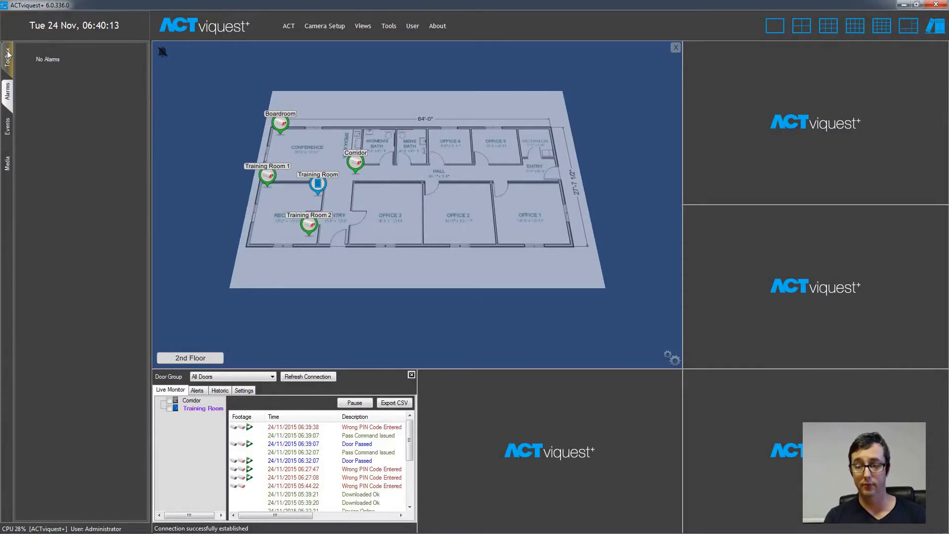
pyautogui.click(8, 57)
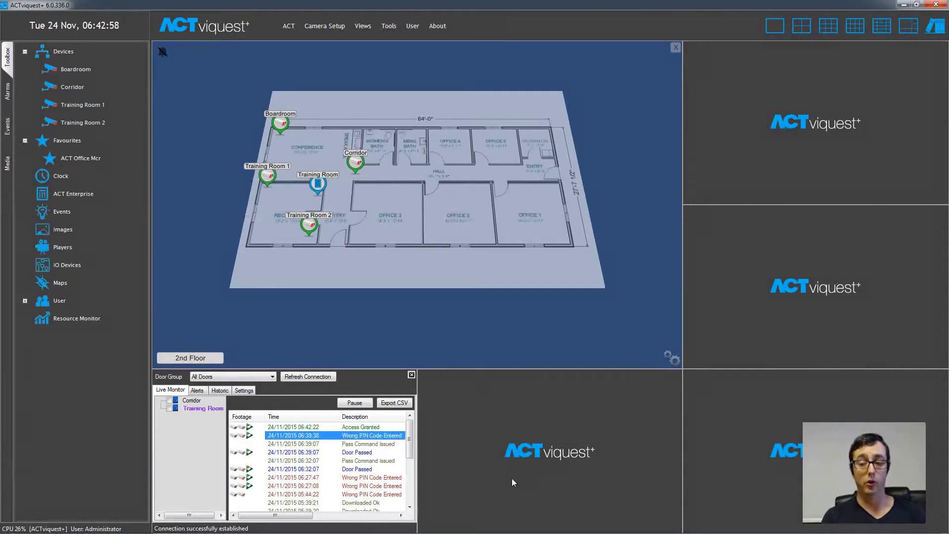
# Step: View the user image for the newest Access Granted event in the ACT Enterprise live monitor, and close the image
pyautogui.click(366, 429)
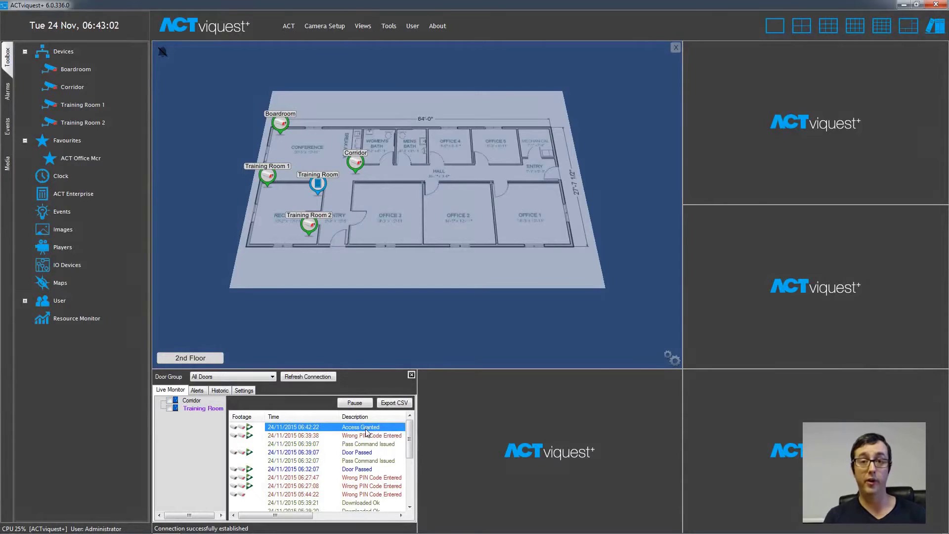
pyautogui.rightClick(367, 434)
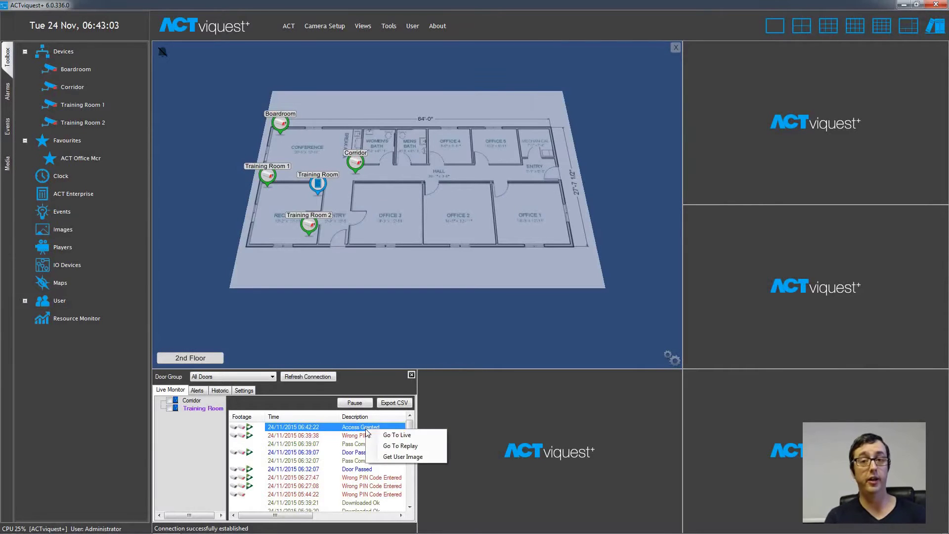
pyautogui.click(390, 456)
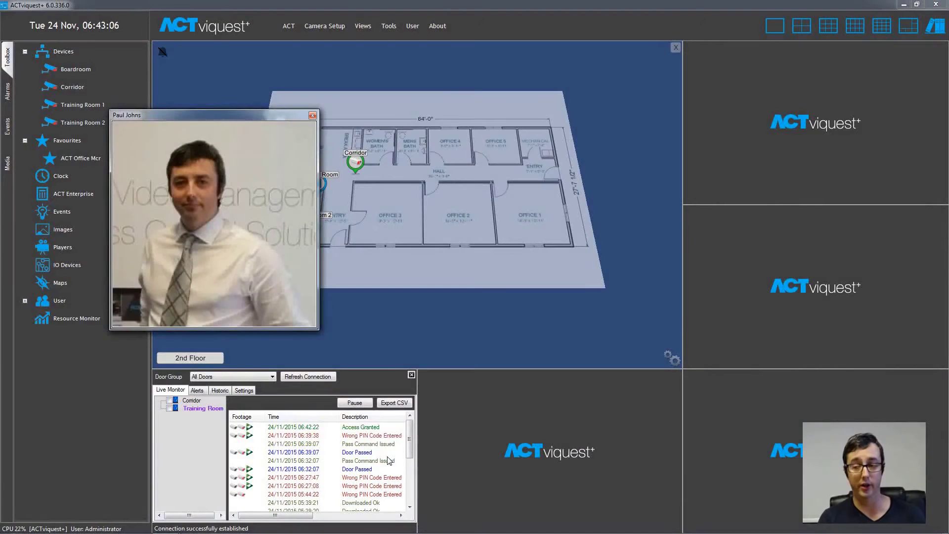
pyautogui.click(312, 117)
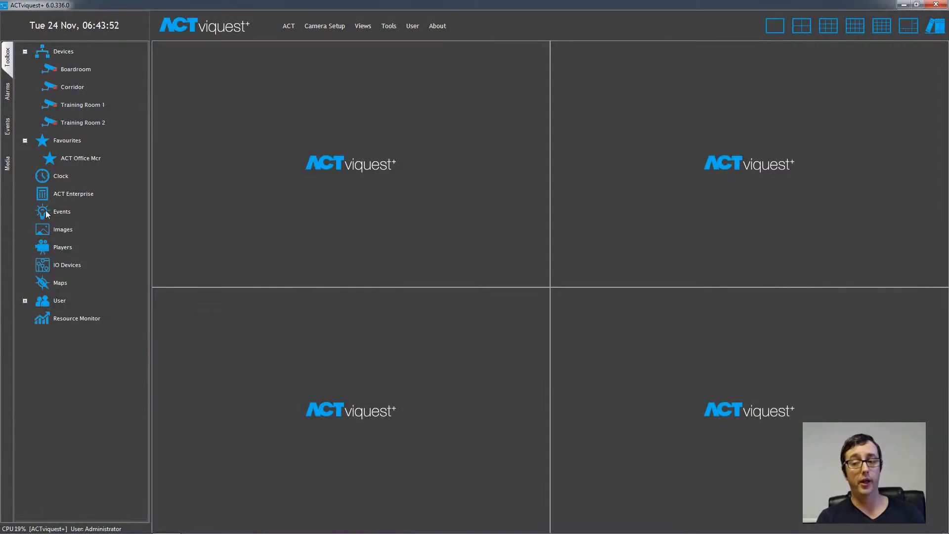
# Step: Show the Events list in the first pane of the empty four-pane layout and widen its Type column
pyautogui.moveTo(253, 159); pyautogui.dragTo(255, 158)
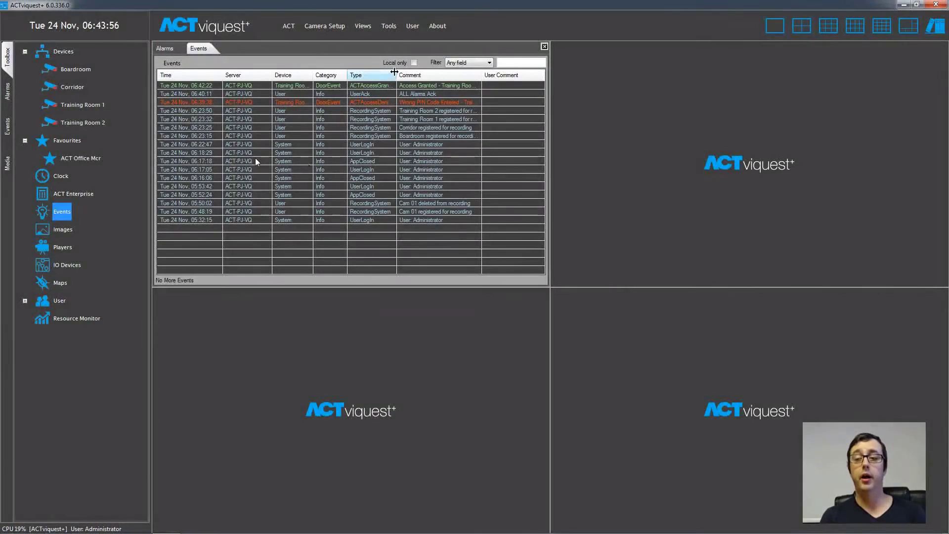
pyautogui.moveTo(396, 75); pyautogui.dragTo(408, 75)
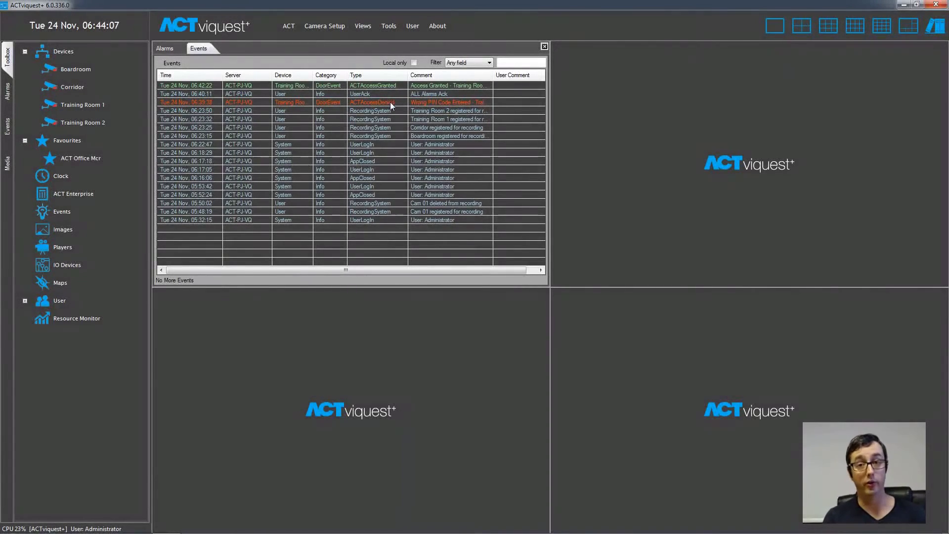
# Step: Open the alarm rules and turn off Process Viquest Alarm Categories Only
pyautogui.click(390, 26)
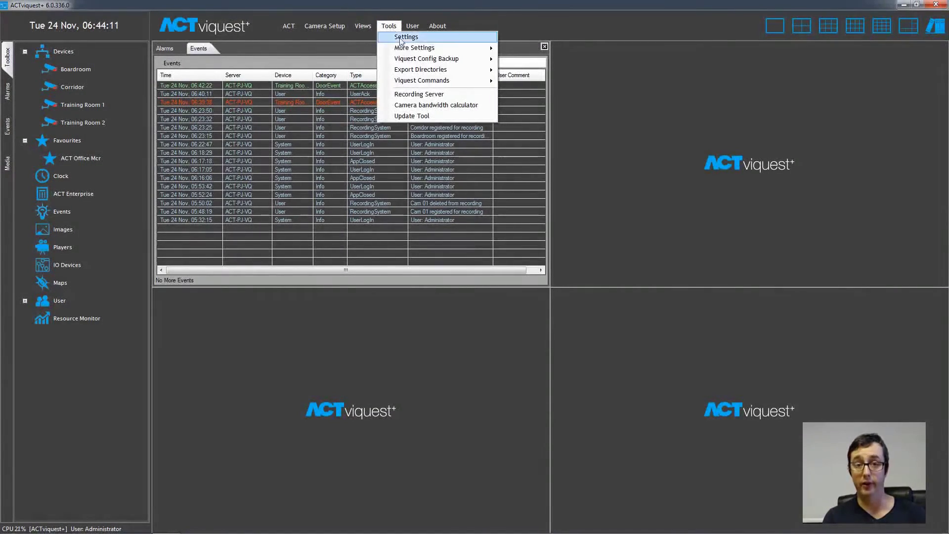
pyautogui.moveTo(408, 51)
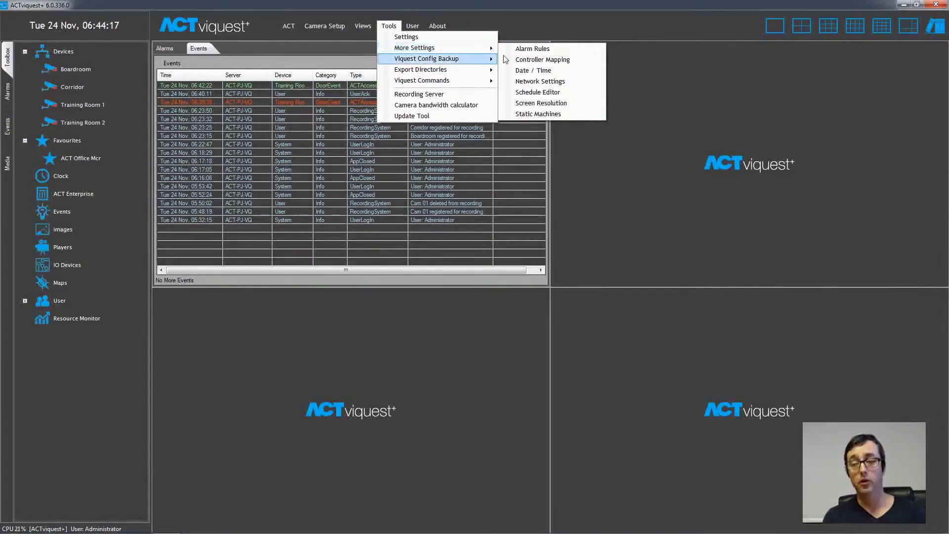
pyautogui.click(525, 52)
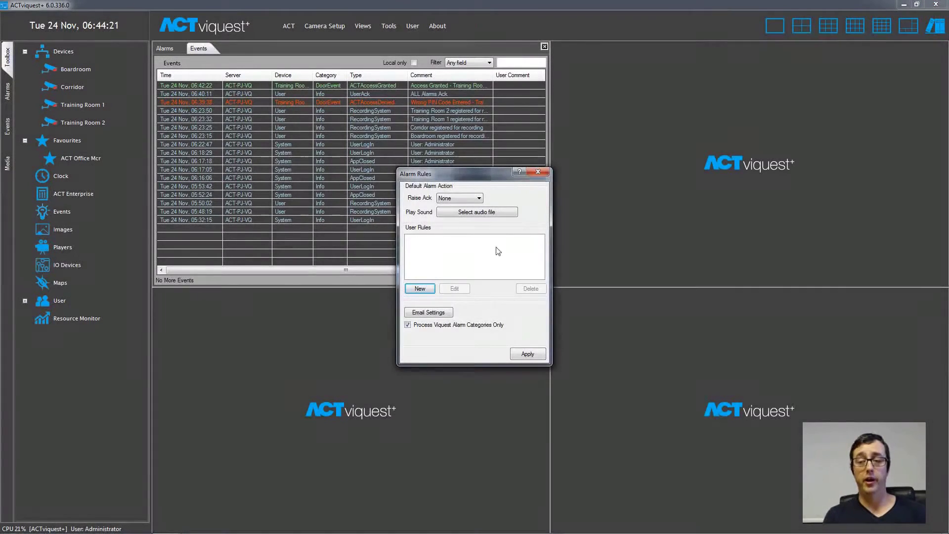
pyautogui.click(408, 325)
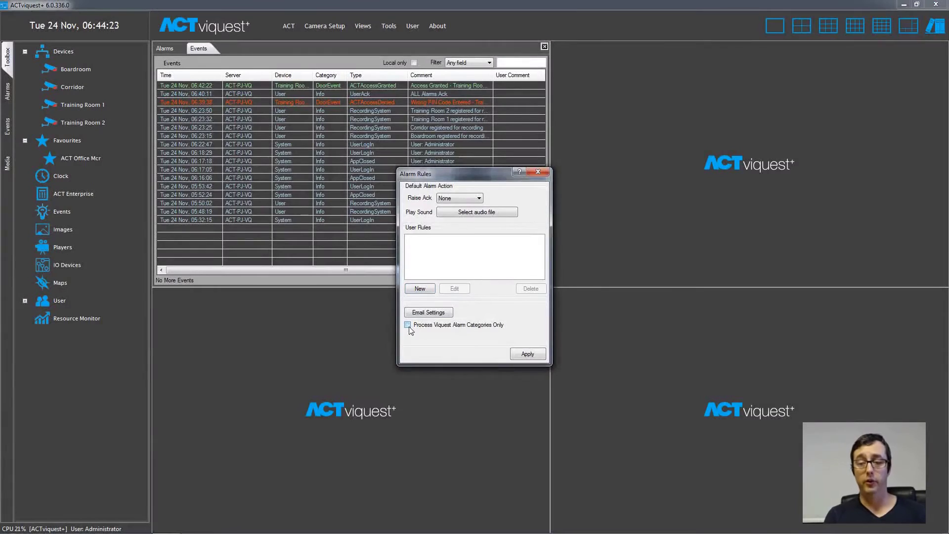
# Step: Create a new user alarm rule named "Access Denied Training Room"
pyautogui.click(421, 289)
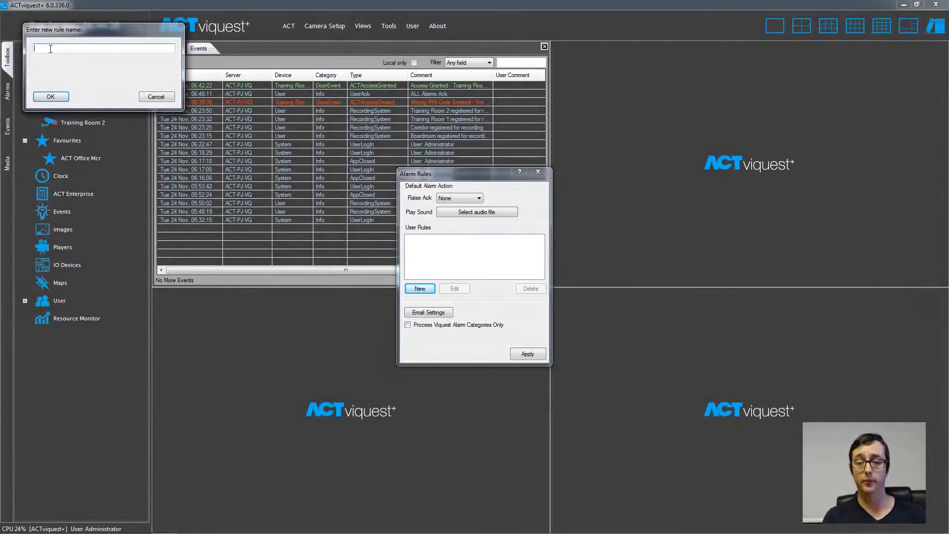
pyautogui.write('Access D')
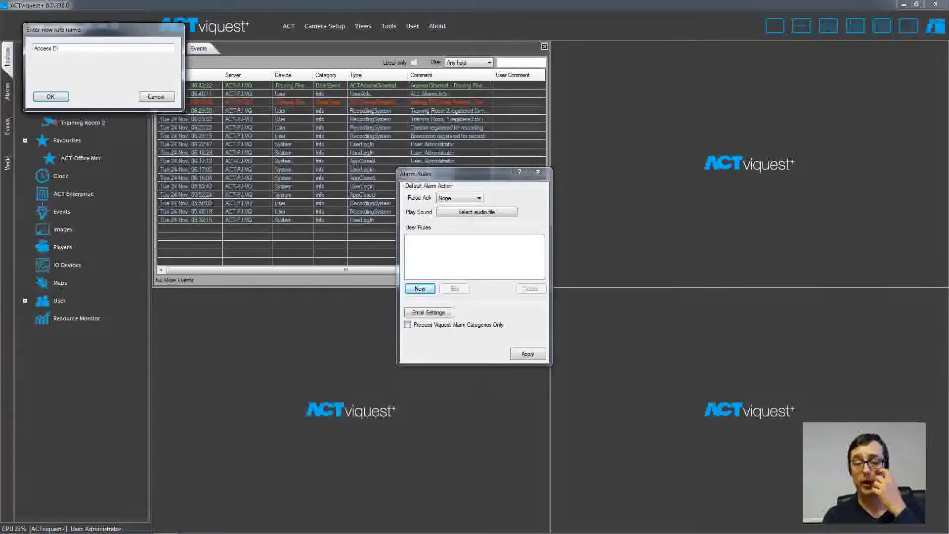
pyautogui.write('enied')
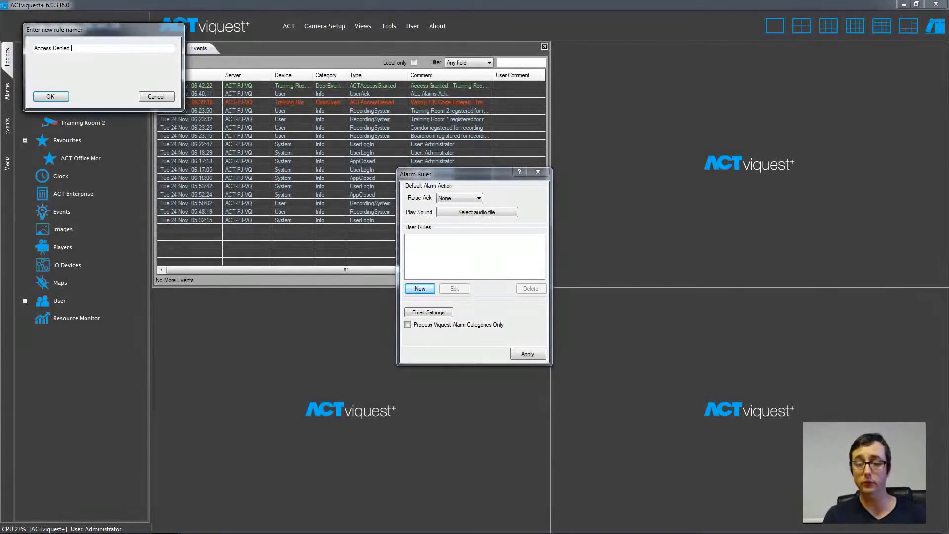
pyautogui.write(' Training ')
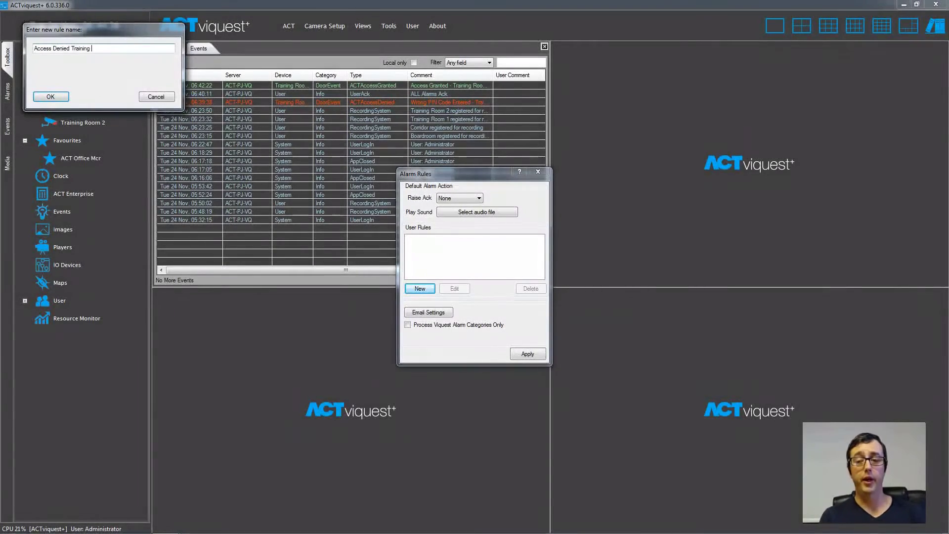
pyautogui.write('Room')
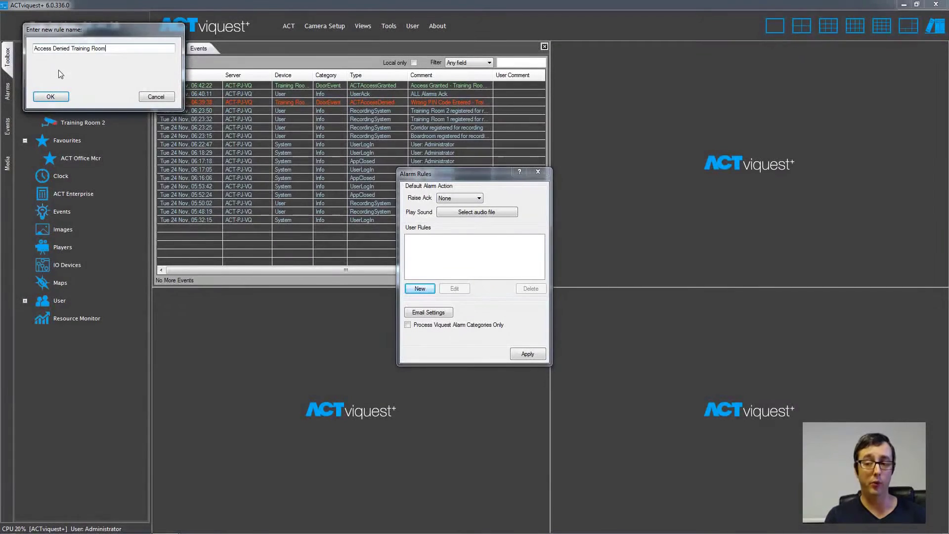
pyautogui.click(51, 96)
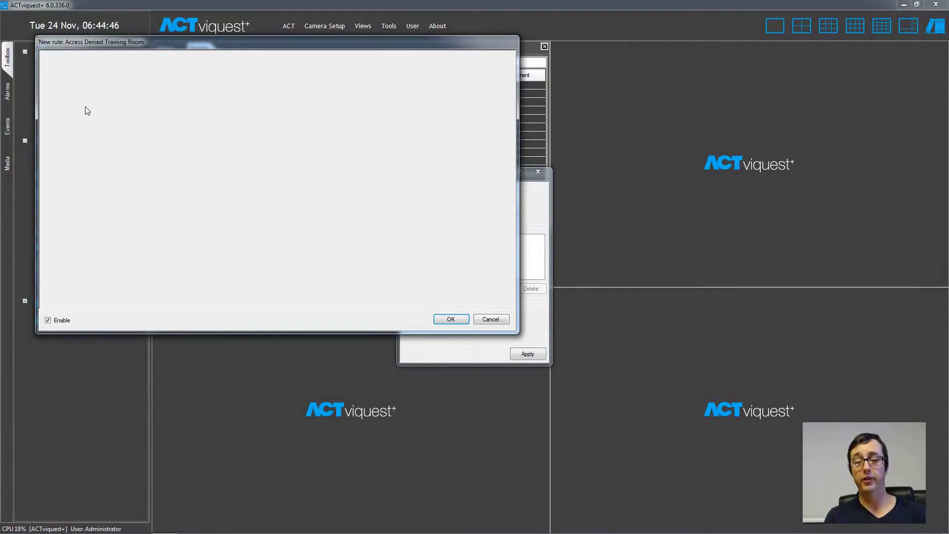
# Step: Move the rule editor clear of the events list and add a TextSearch analyser with the text "Denied"
pyautogui.rightClick(76, 89)
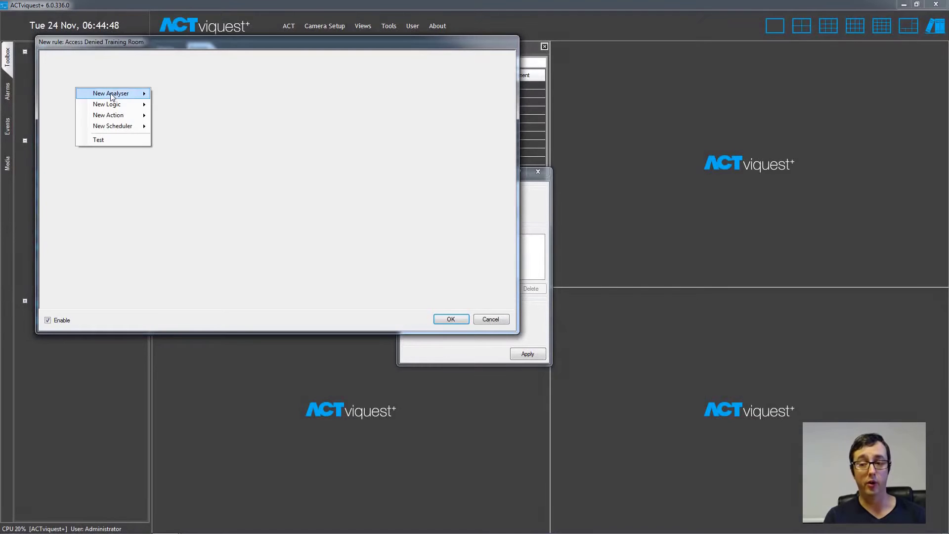
pyautogui.moveTo(112, 96)
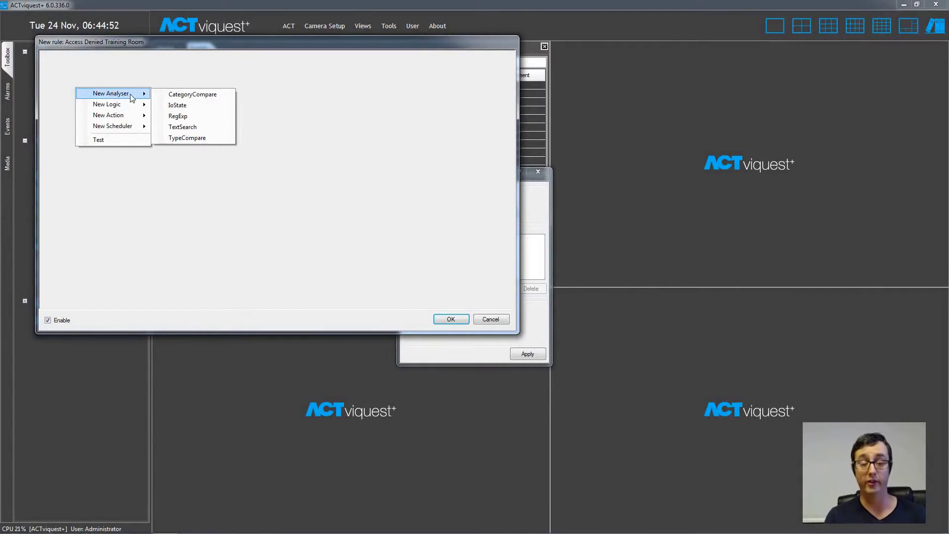
pyautogui.moveTo(143, 41); pyautogui.dragTo(461, 147)
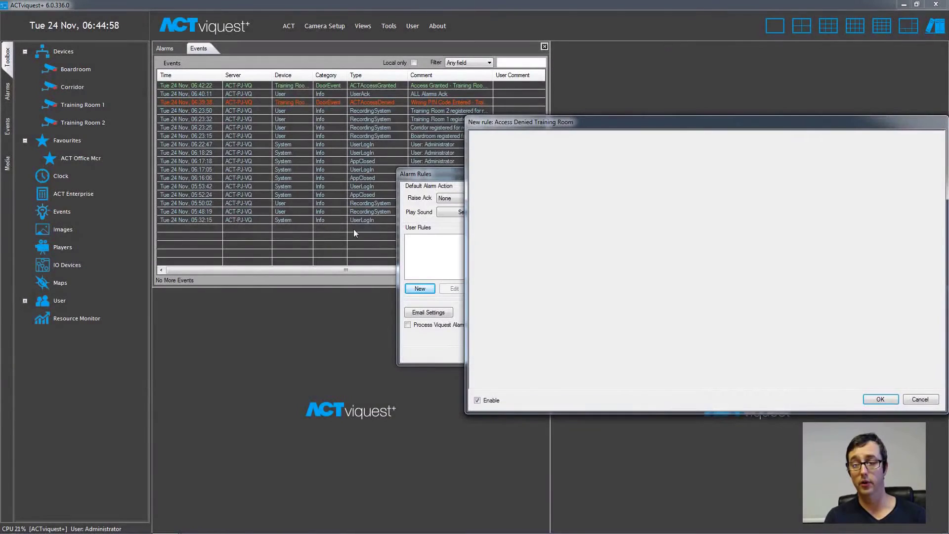
pyautogui.rightClick(502, 147)
pyautogui.moveTo(539, 152)
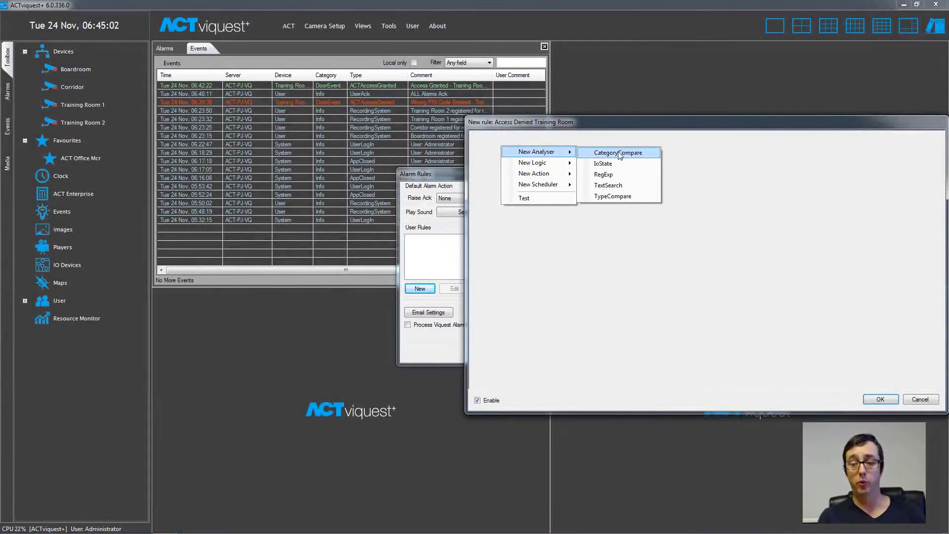
pyautogui.click(618, 186)
pyautogui.click(538, 163)
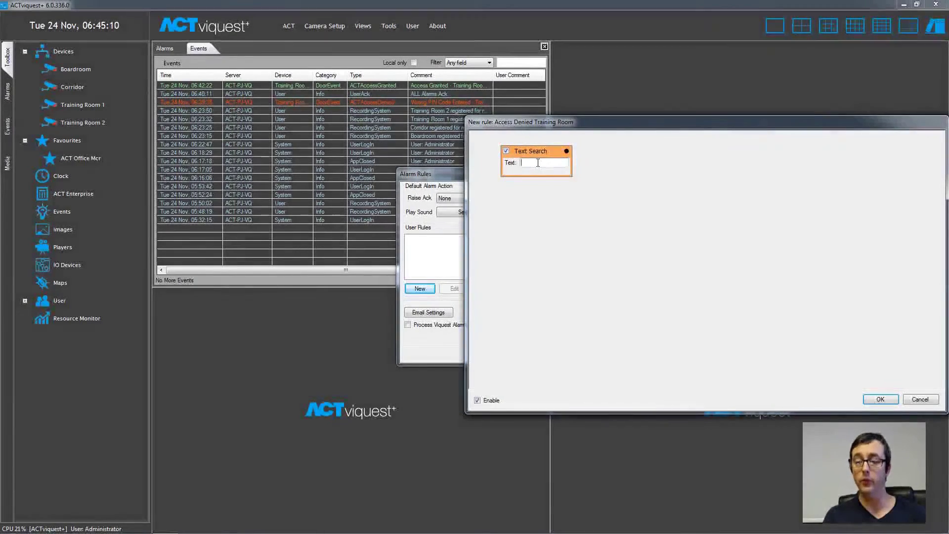
pyautogui.write('Denied')
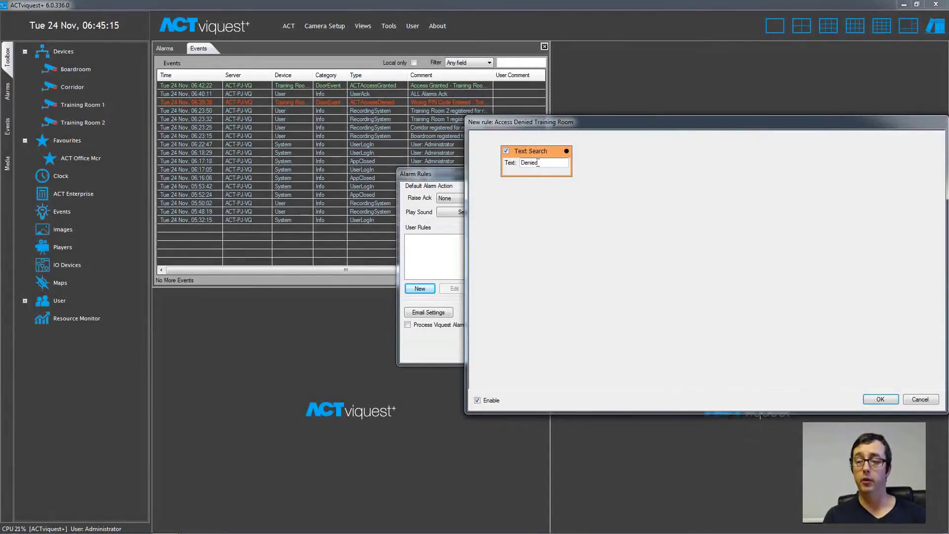
# Step: Add a second TextSearch analyser with the text "Training Room" and align it beneath the "Denied" one
pyautogui.rightClick(524, 205)
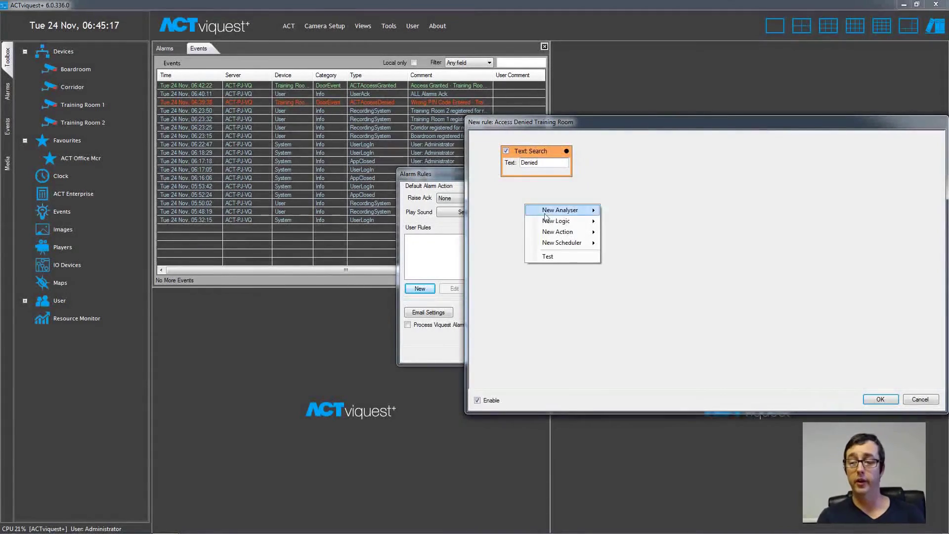
pyautogui.moveTo(550, 216)
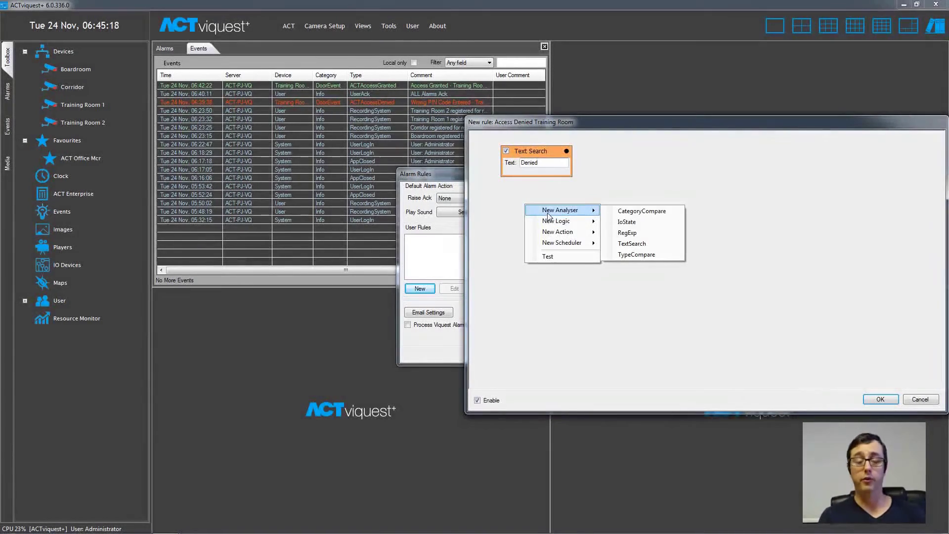
pyautogui.click(632, 244)
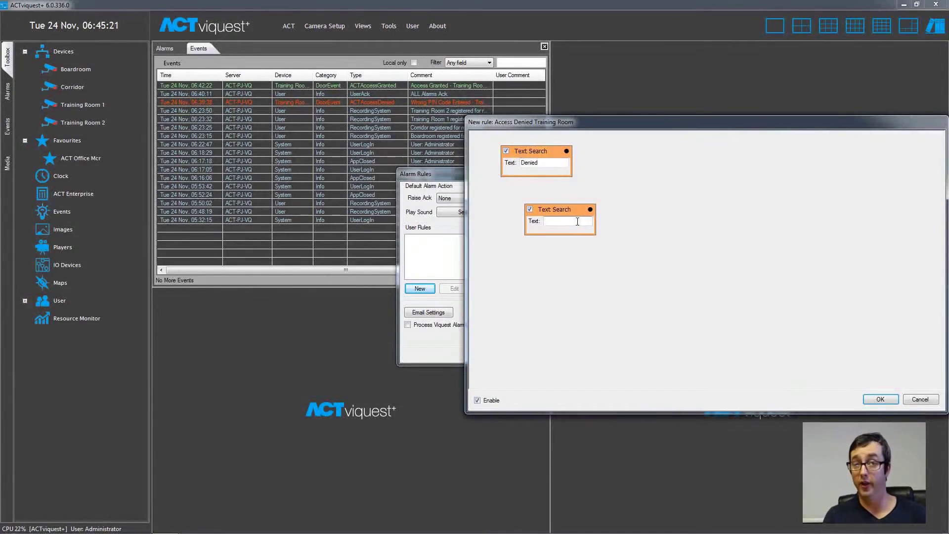
pyautogui.write('Trainin')
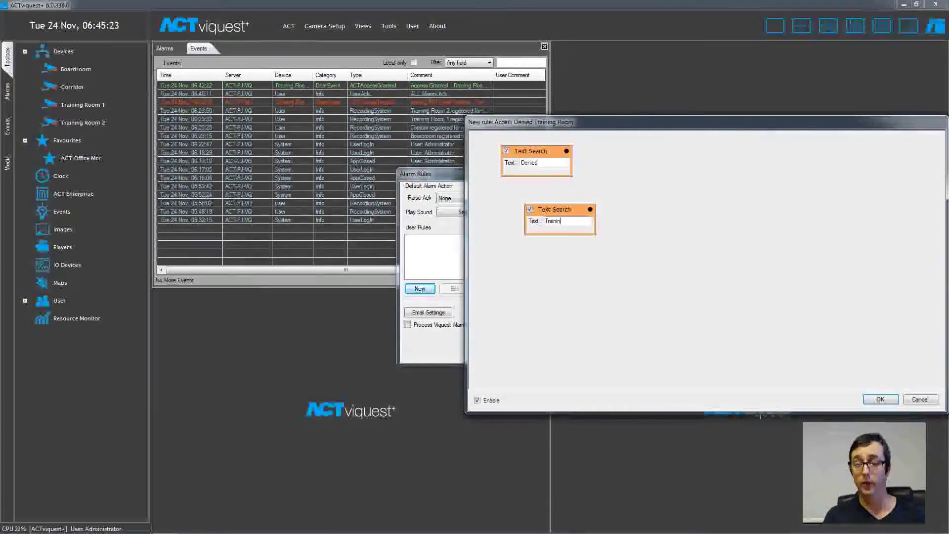
pyautogui.write('g Room')
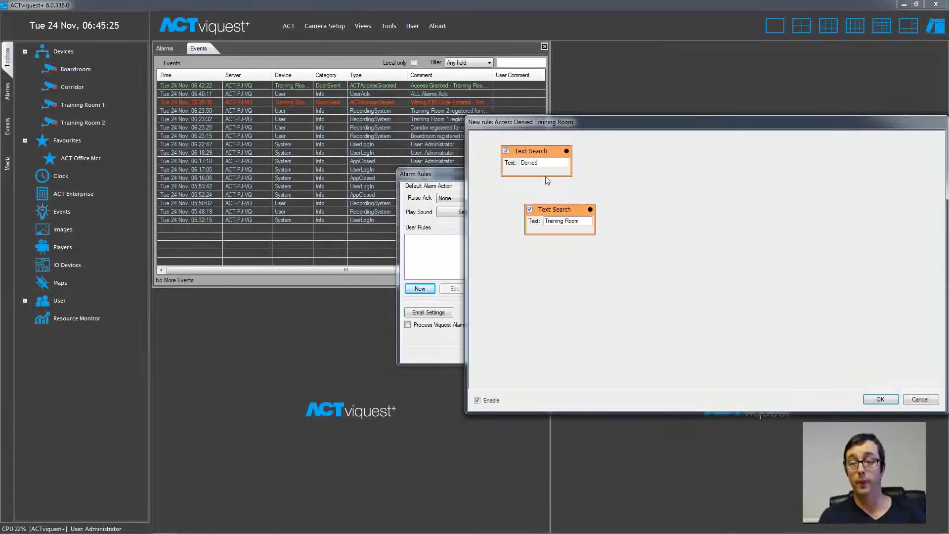
pyautogui.moveTo(557, 210); pyautogui.dragTo(534, 211)
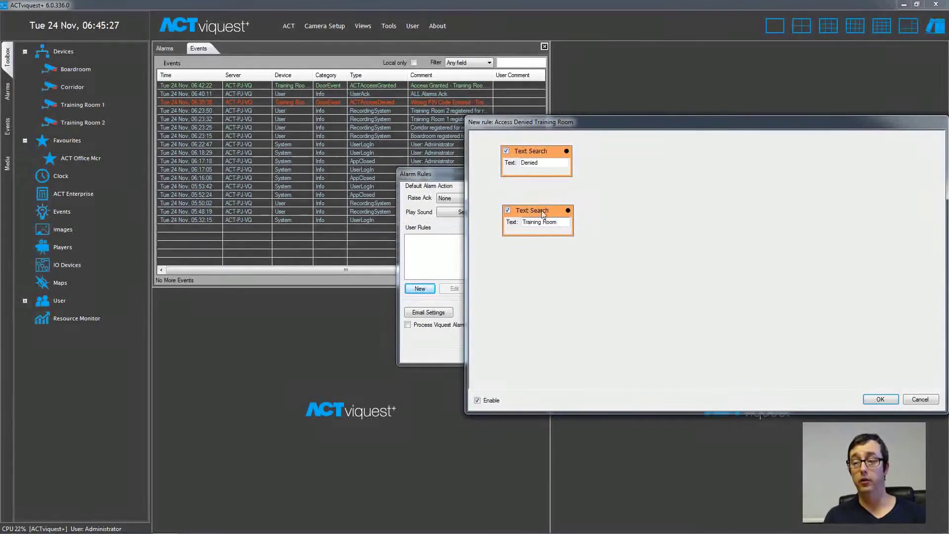
# Step: Add a LogicAND block beside the two text searches and connect both of them to it
pyautogui.rightClick(614, 183)
pyautogui.moveTo(635, 203)
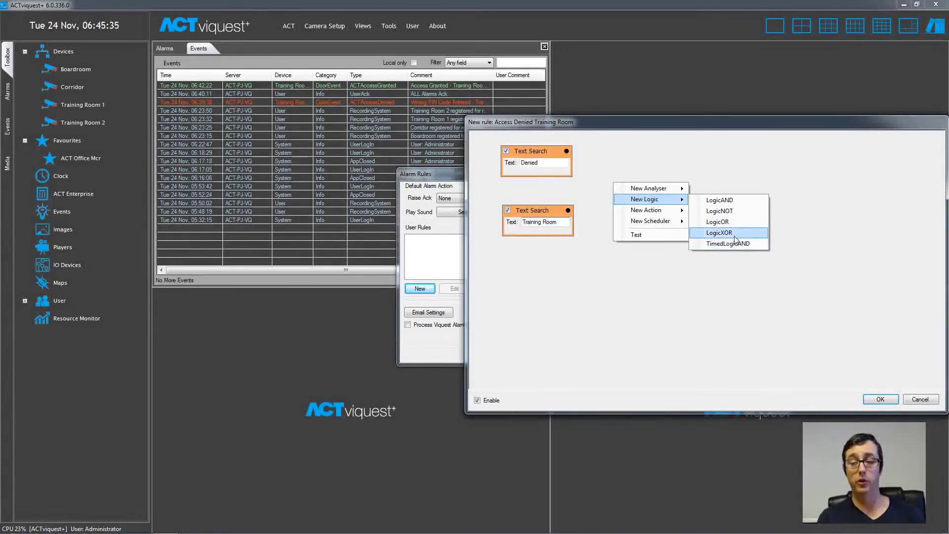
pyautogui.click(732, 202)
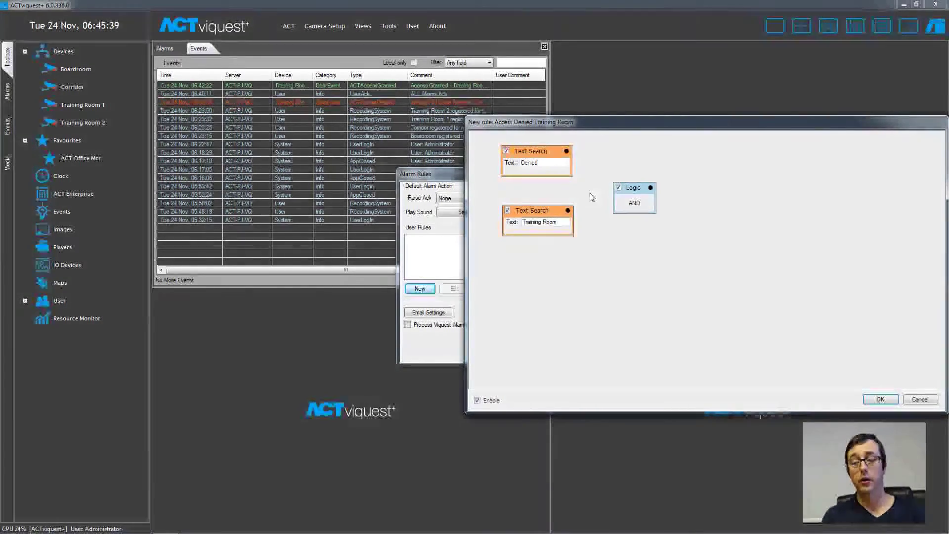
pyautogui.moveTo(567, 152); pyautogui.dragTo(614, 199)
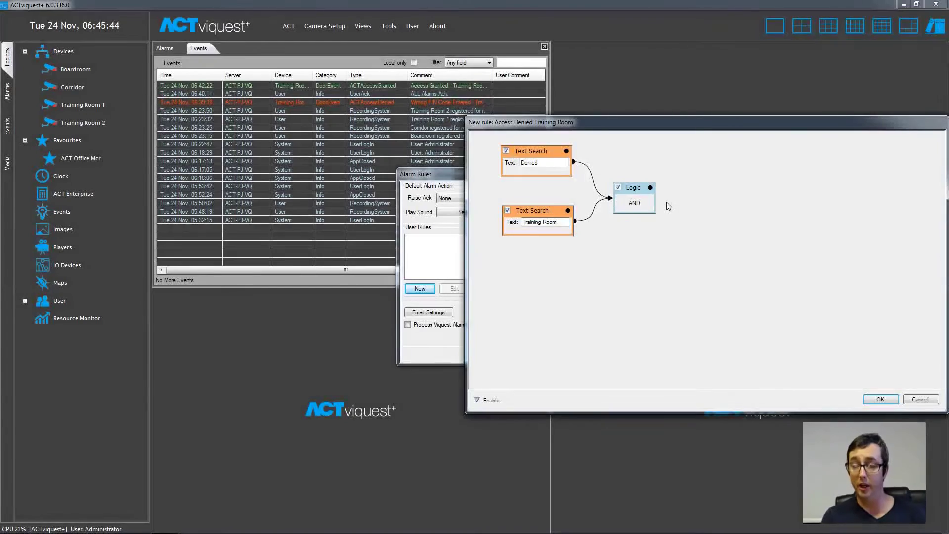
# Step: Add a CameraView action for Training Room 1 and connect the AND block to it
pyautogui.rightClick(682, 190)
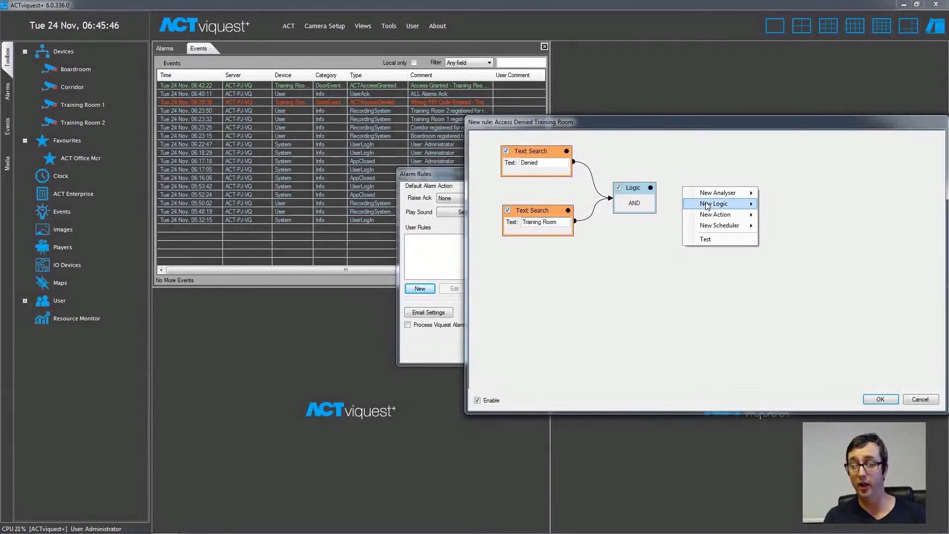
pyautogui.moveTo(715, 215)
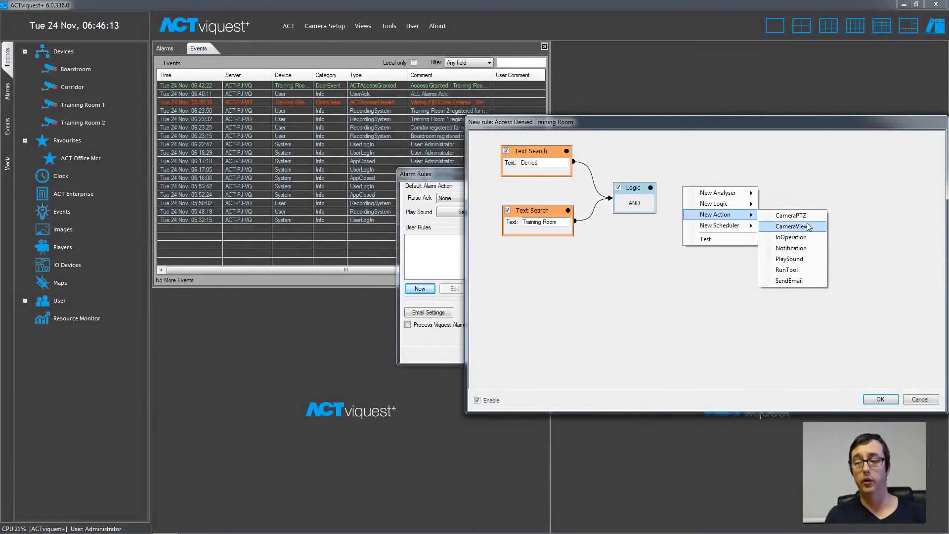
pyautogui.click(807, 223)
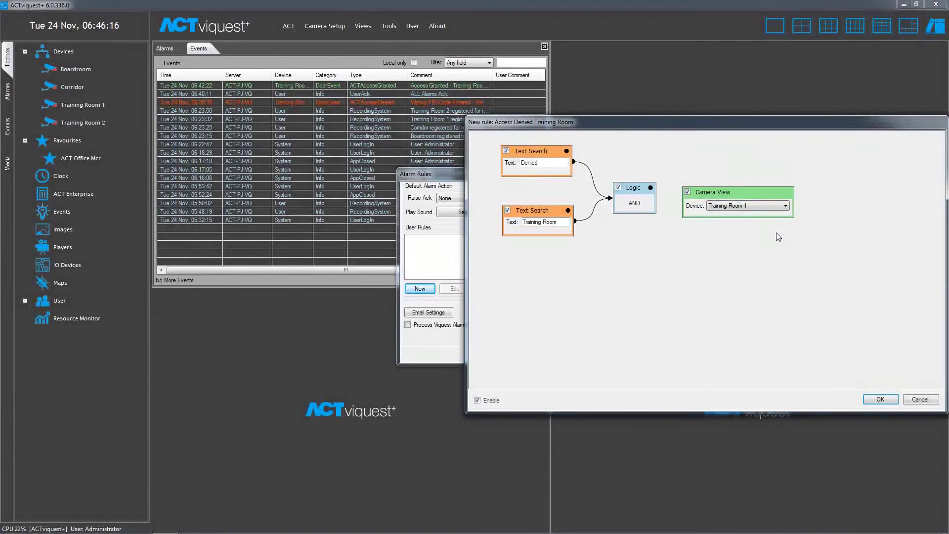
pyautogui.moveTo(653, 193)
pyautogui.moveTo(651, 193); pyautogui.dragTo(693, 202)
# Step: Add a second CameraView action for Training Room 2 connected from the AND block, and delete it again
pyautogui.rightClick(731, 249)
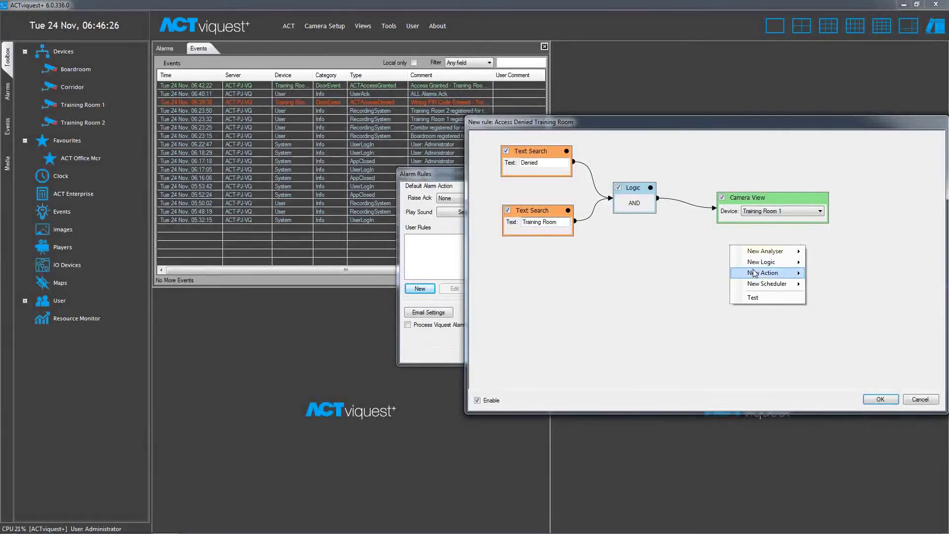
pyautogui.moveTo(764, 273)
pyautogui.click(831, 285)
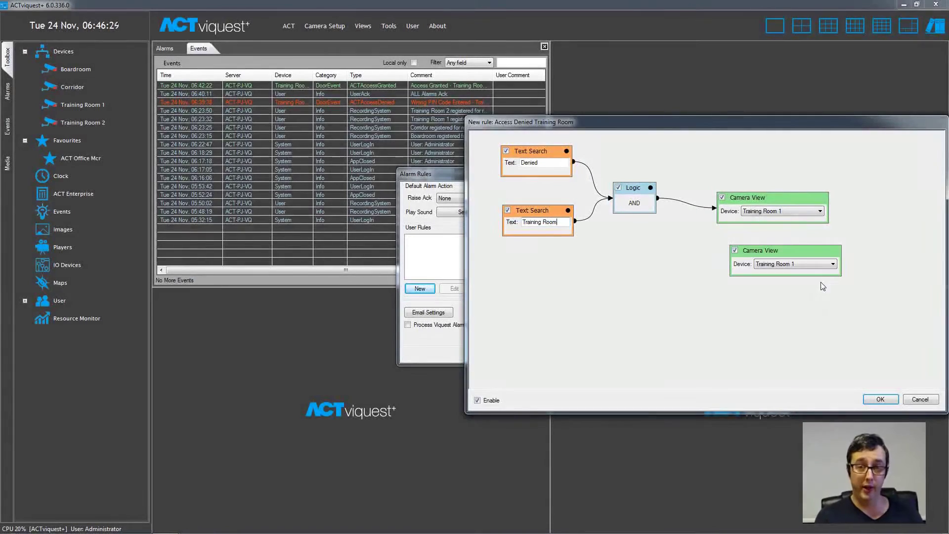
pyautogui.moveTo(652, 188); pyautogui.dragTo(728, 261)
pyautogui.click(777, 265)
pyautogui.click(776, 287)
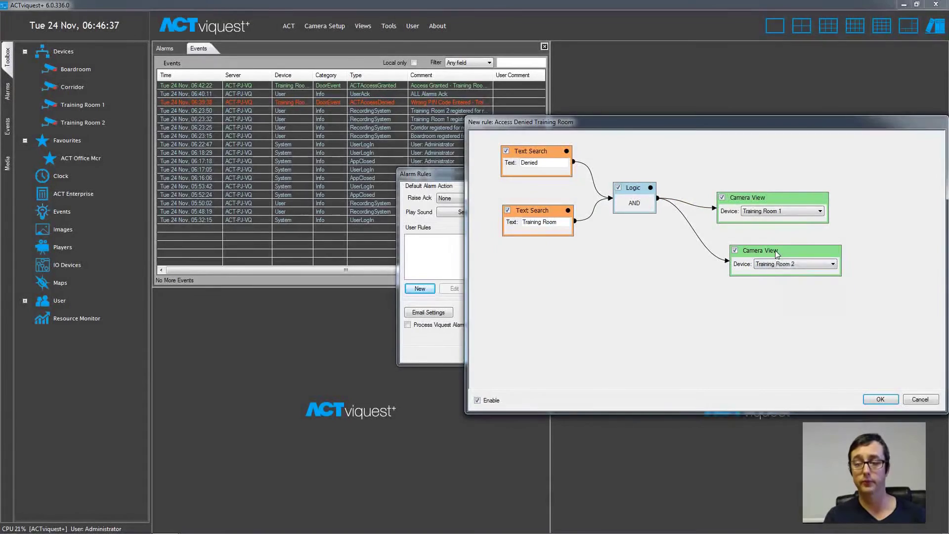
pyautogui.rightClick(775, 250)
pyautogui.click(796, 300)
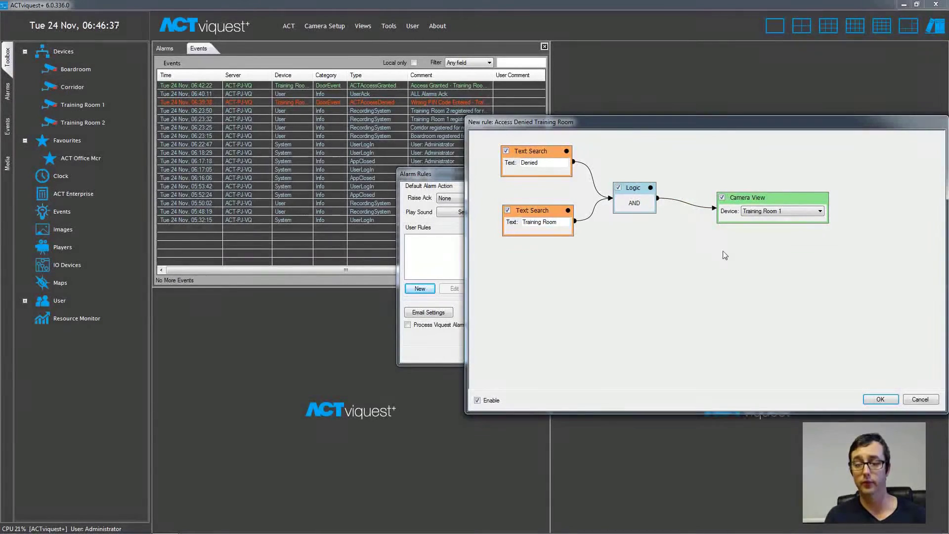
# Step: Save the Access Denied Training Room rule and apply the alarm rules
pyautogui.click(881, 399)
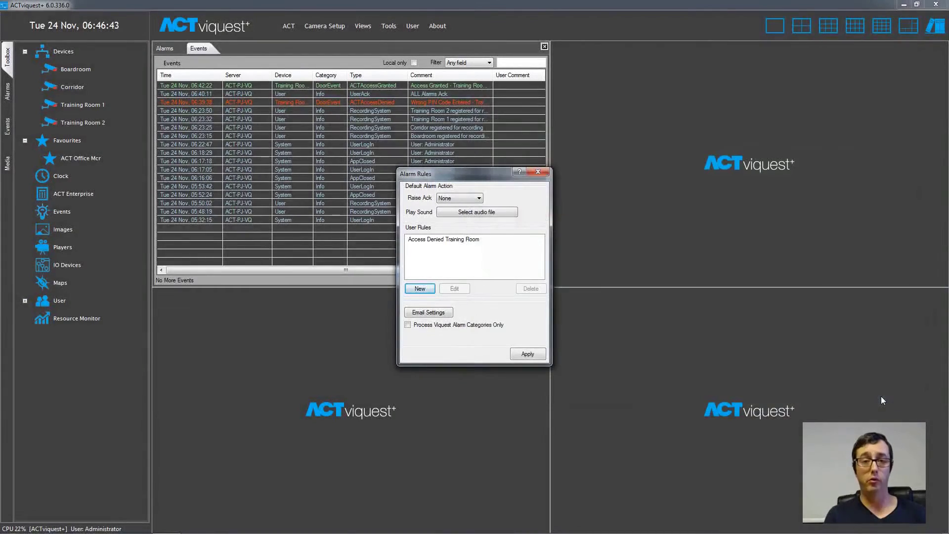
pyautogui.click(528, 354)
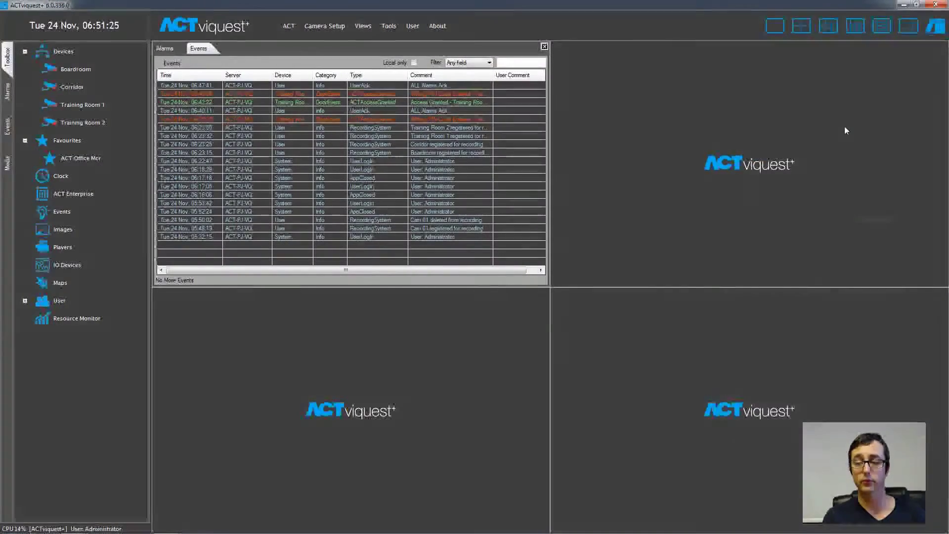
# Step: Switch to ACTarchive, accept the completed scan and expand the camera list of server ACT-PJ-VQ
pyautogui.click(936, 31)
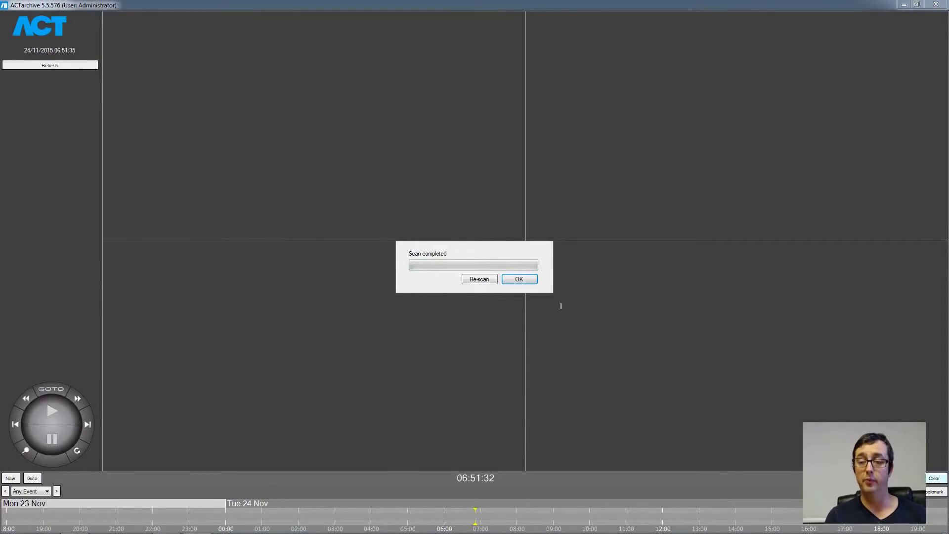
pyautogui.click(520, 279)
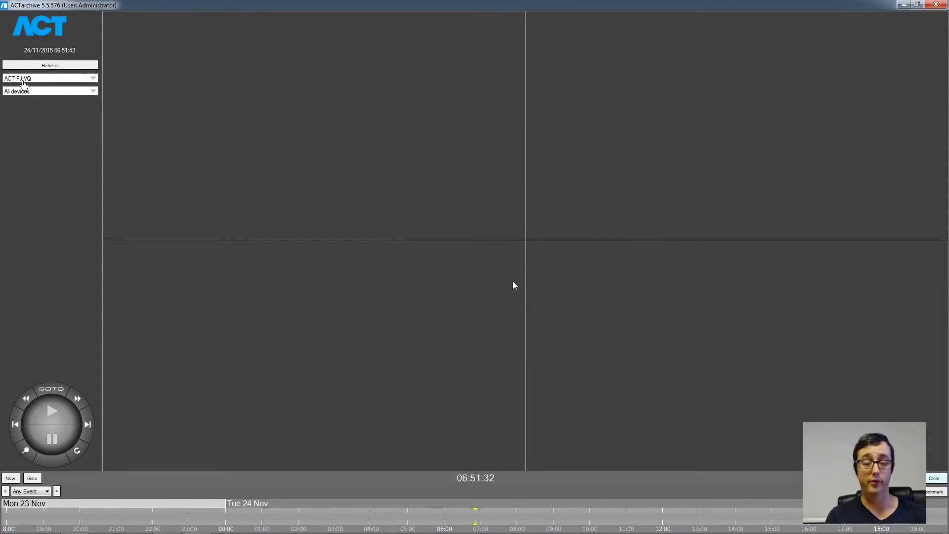
pyautogui.click(78, 78)
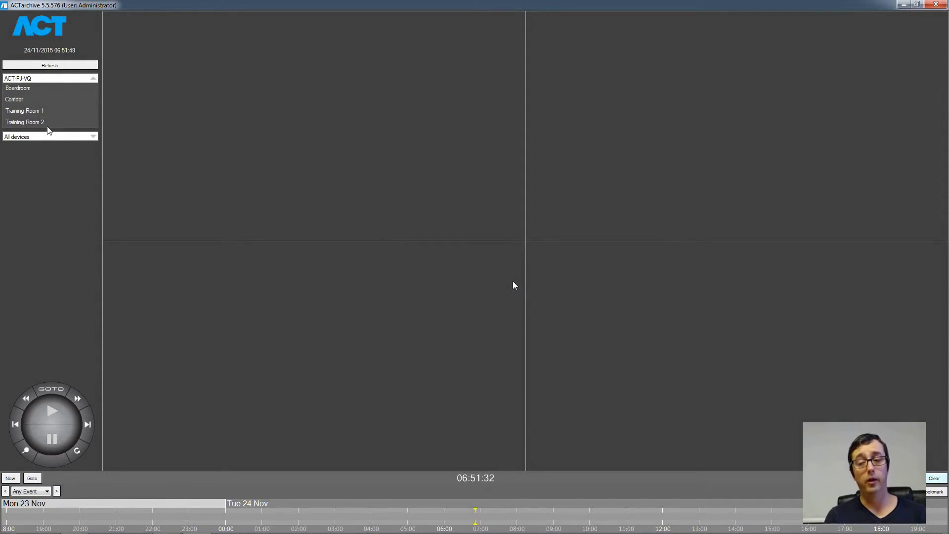
# Step: Load the Boardroom, Corridor, Training Room 1 and Training Room 2 recordings into the four panes of the playback grid
pyautogui.moveTo(16, 92); pyautogui.dragTo(212, 99)
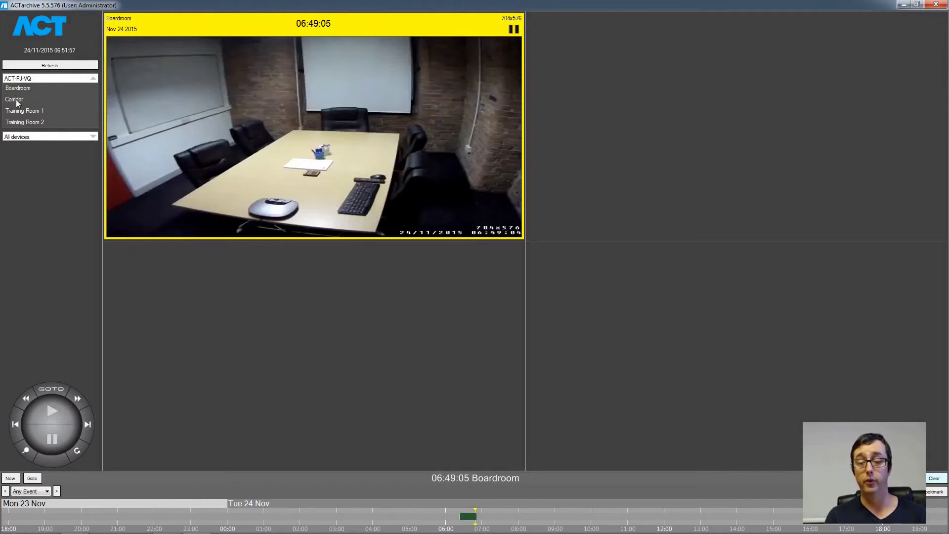
pyautogui.moveTo(16, 101); pyautogui.dragTo(505, 160)
pyautogui.moveTo(657, 90); pyautogui.dragTo(658, 90)
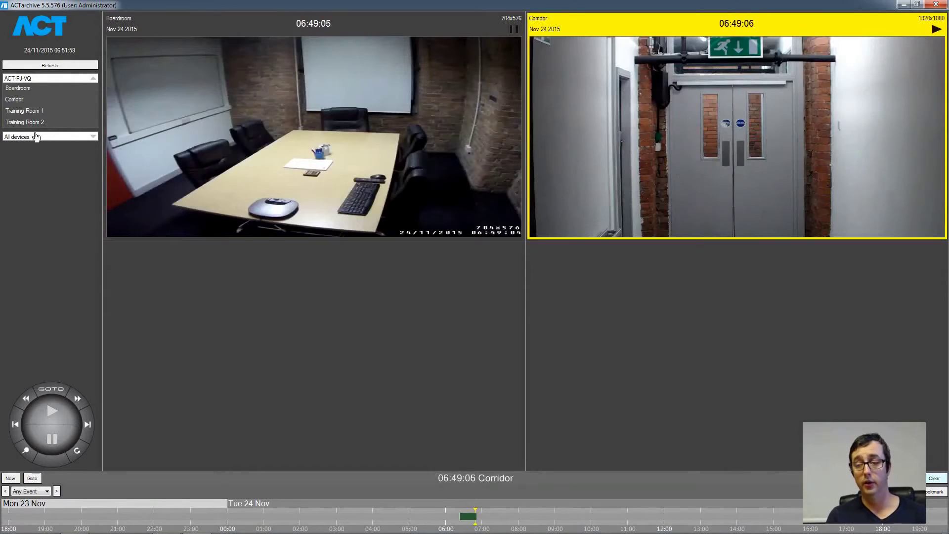
pyautogui.moveTo(17, 111); pyautogui.dragTo(277, 297)
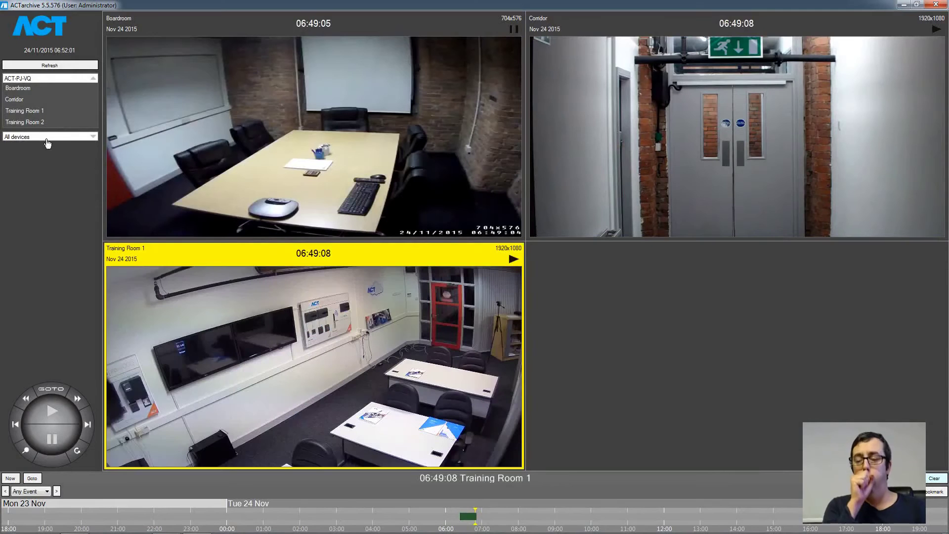
pyautogui.moveTo(32, 124); pyautogui.dragTo(639, 290)
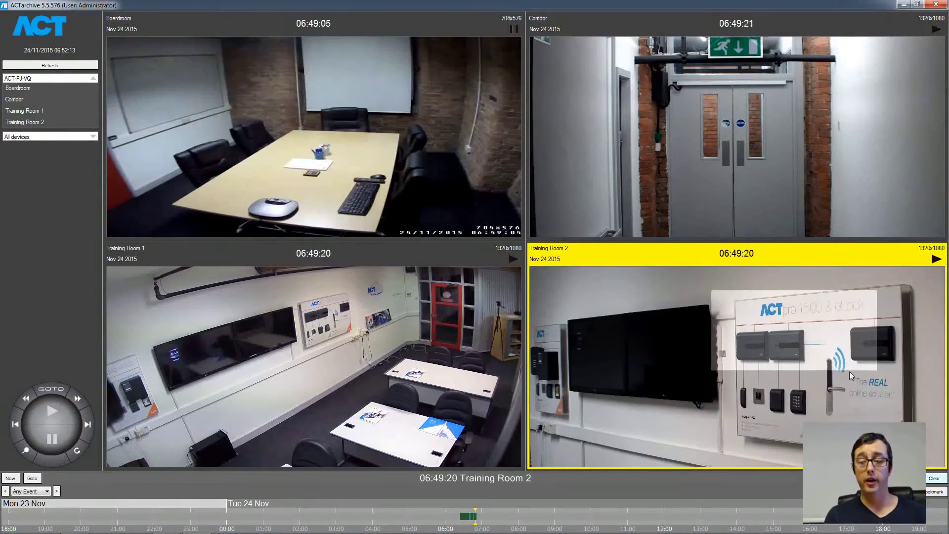
# Step: Zoom in digitally on the wall display board in the Training Room 2 recording and return to the full picture
pyautogui.scroll(3, 770, 317)
pyautogui.moveTo(770, 316); pyautogui.dragTo(750, 254)
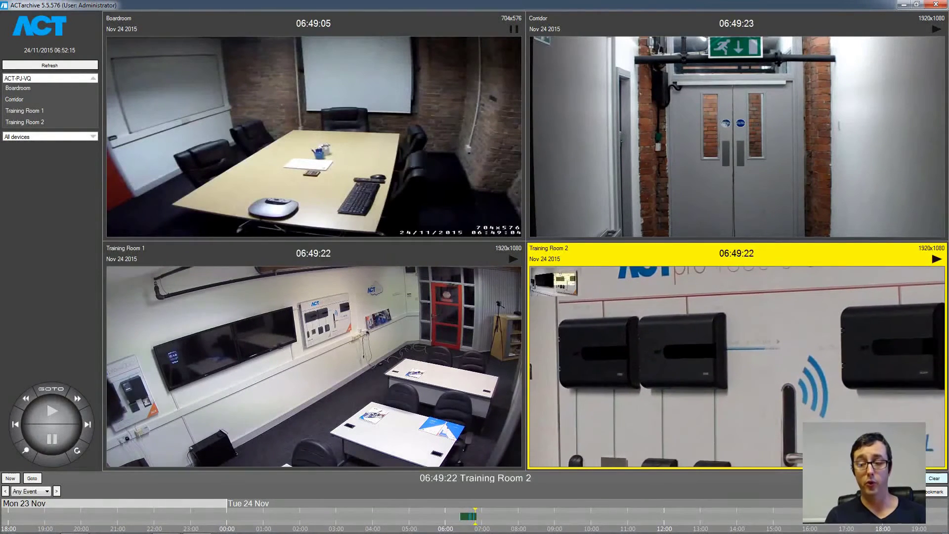
pyautogui.scroll(-3, 802, 337)
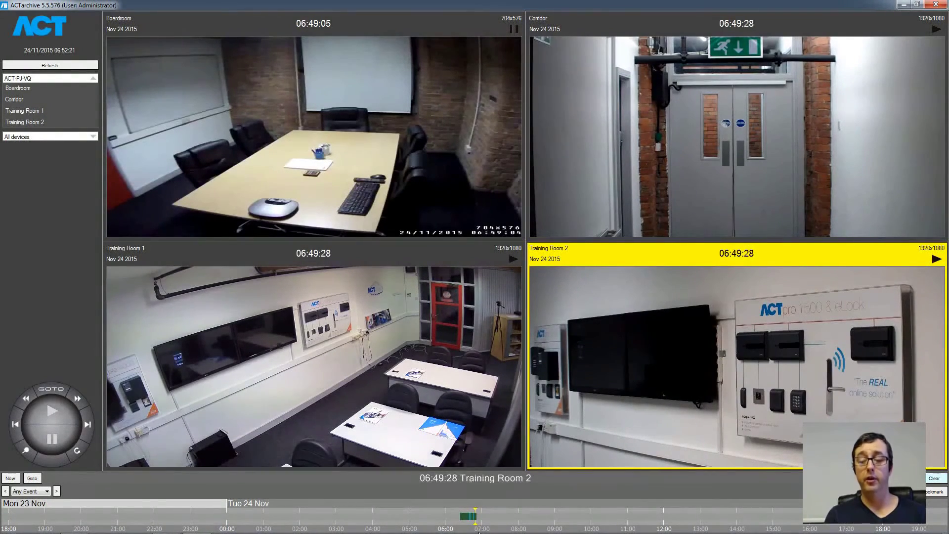
# Step: Enlarge the timeline scale and scrub the Training Room 2 recording back to 06:42:40
pyautogui.moveTo(442, 518)
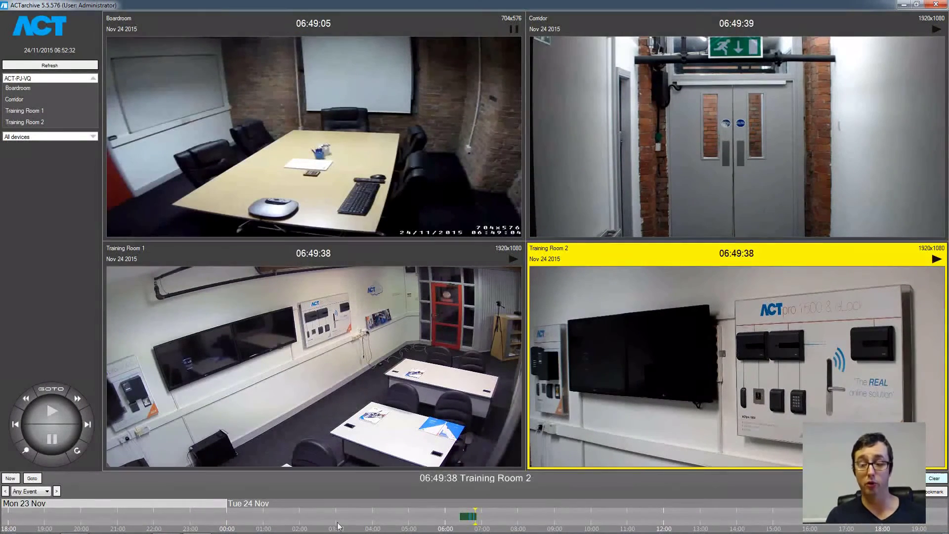
pyautogui.scroll(2, 467, 520)
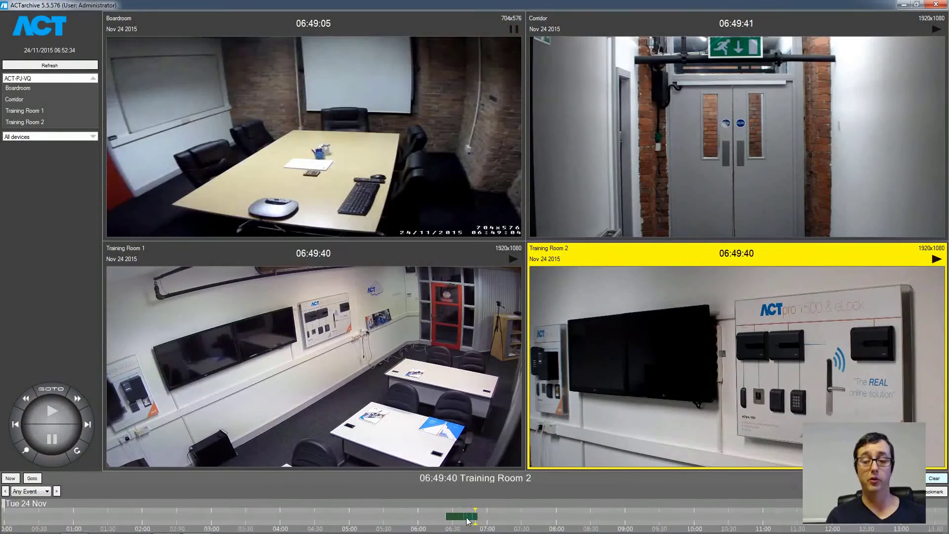
pyautogui.scroll(2, 467, 521)
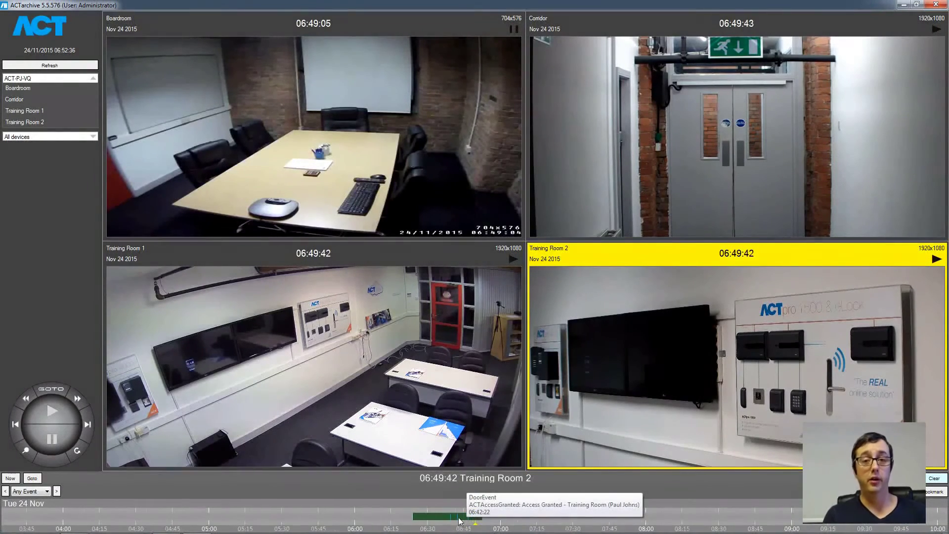
pyautogui.scroll(2, 460, 521)
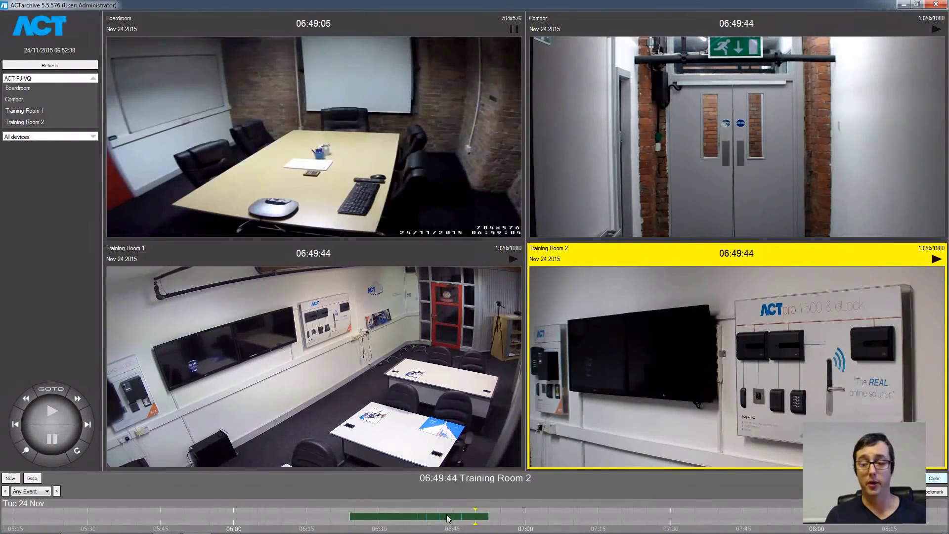
pyautogui.scroll(2, 448, 519)
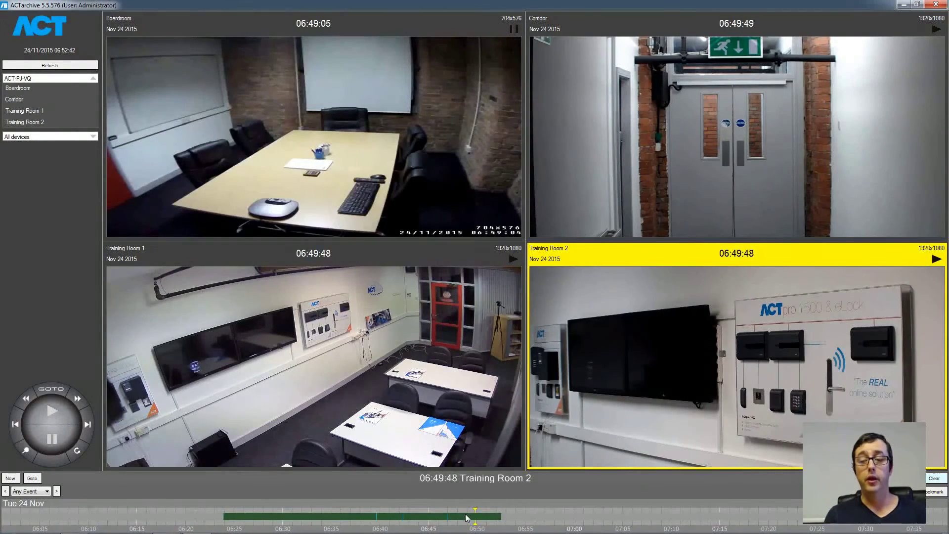
pyautogui.scroll(2, 467, 518)
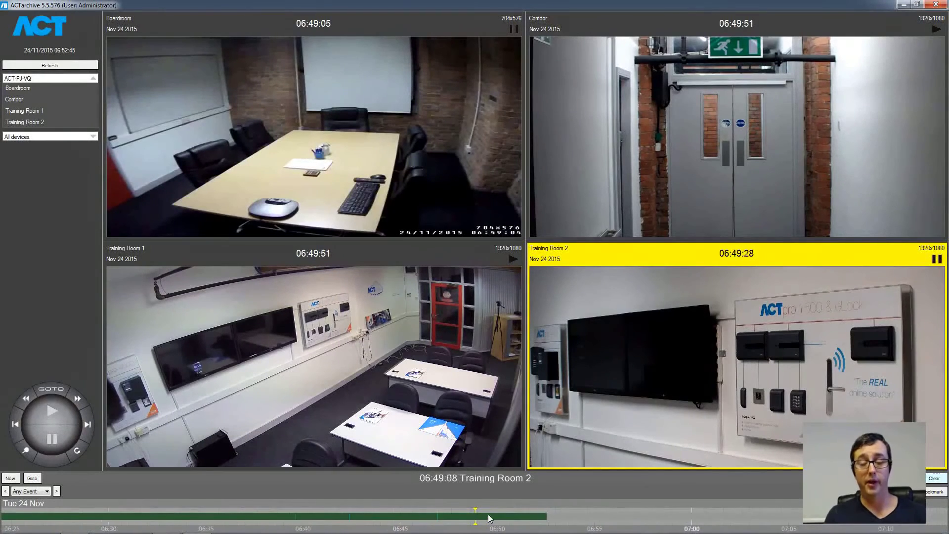
pyautogui.moveTo(489, 518); pyautogui.dragTo(522, 518)
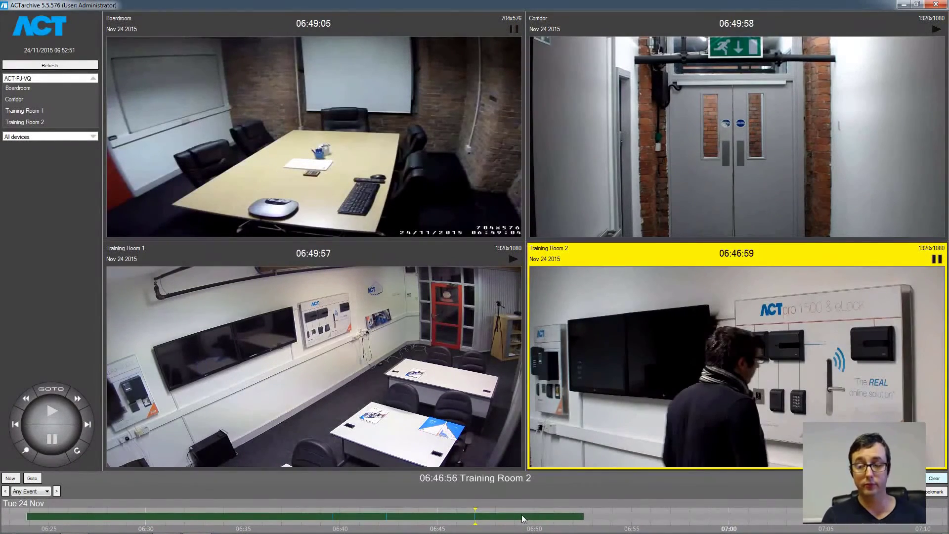
pyautogui.moveTo(524, 519); pyautogui.dragTo(613, 526)
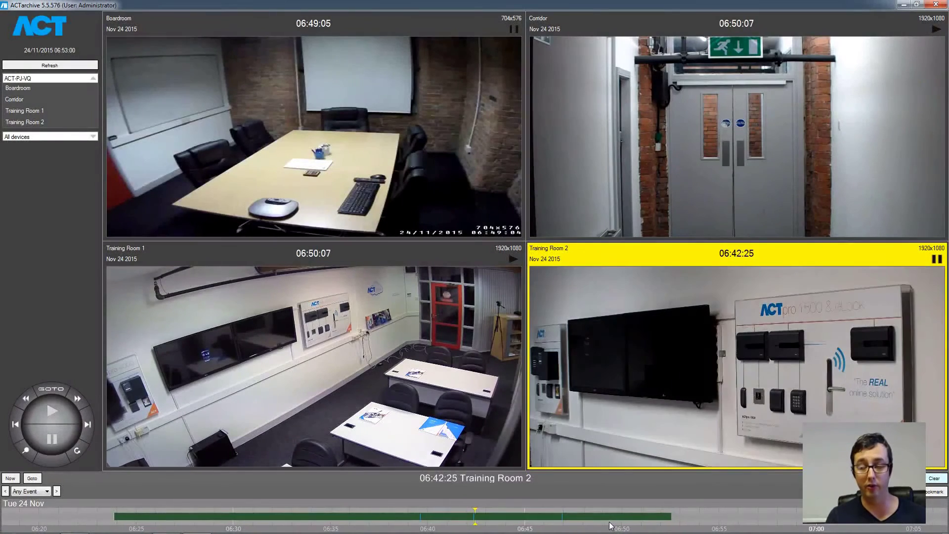
pyautogui.moveTo(612, 526); pyautogui.dragTo(608, 526)
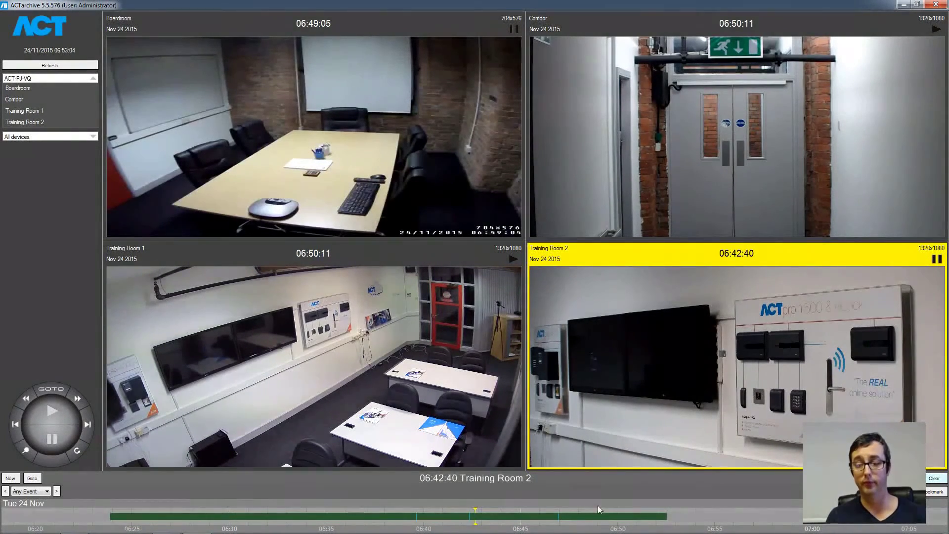
# Step: Add Training Room 1 to the selection and scrub both training room recordings together to about 06:46:50
pyautogui.click(454, 338)
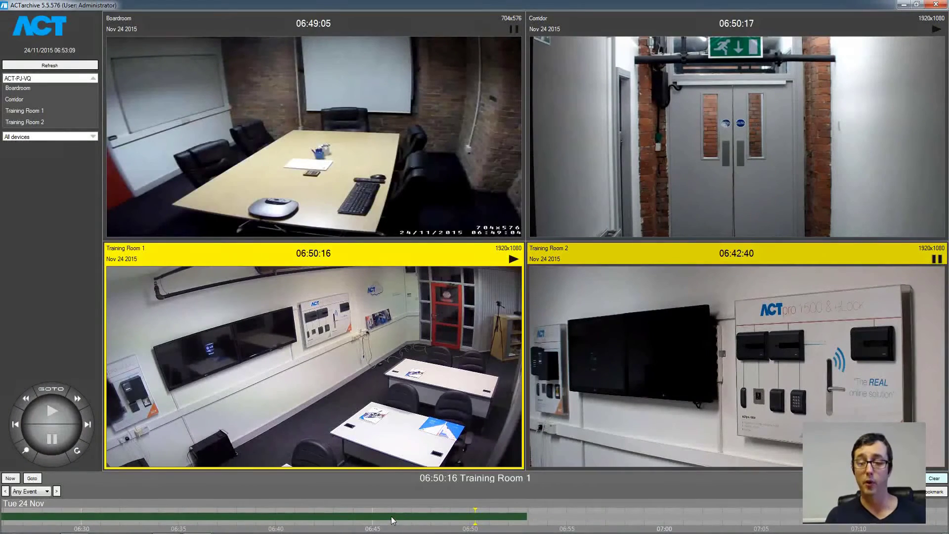
pyautogui.moveTo(392, 520); pyautogui.dragTo(455, 519)
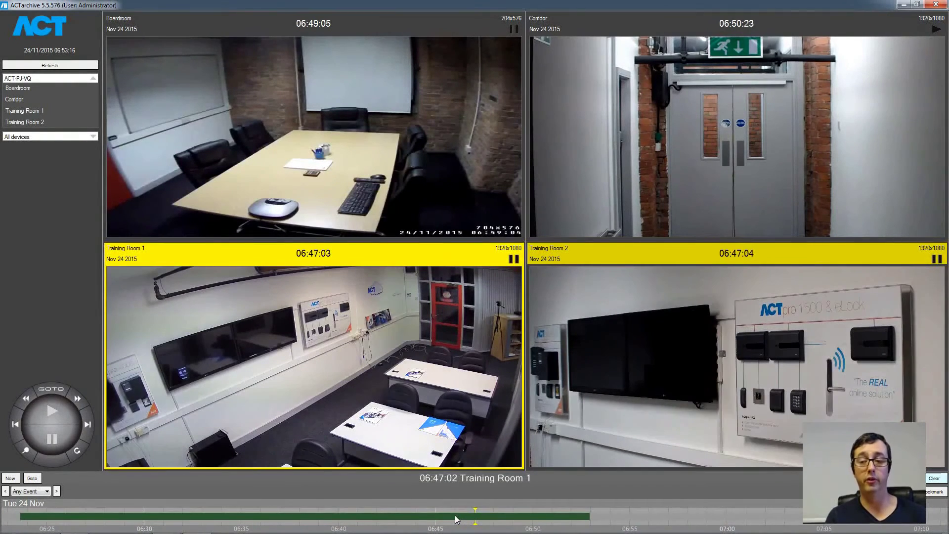
pyautogui.scroll(5, 456, 520)
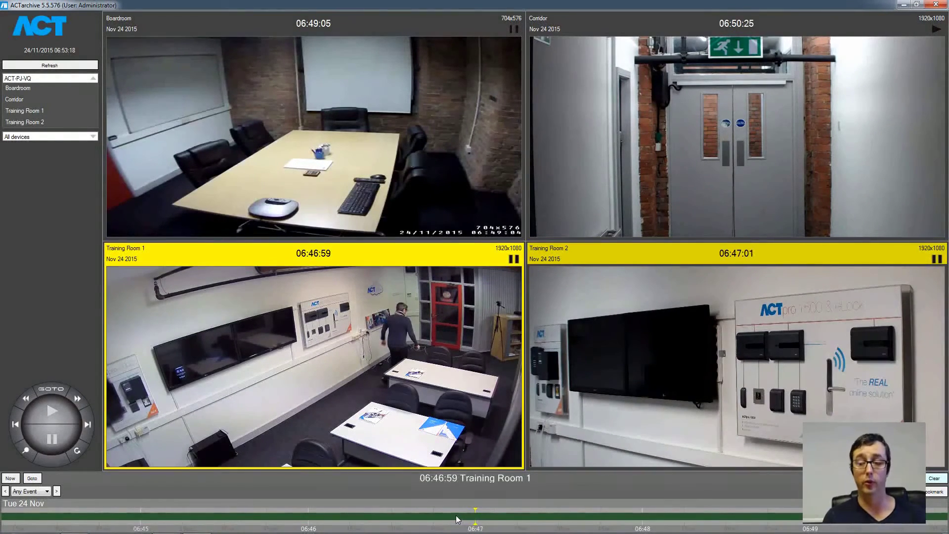
pyautogui.moveTo(456, 519); pyautogui.dragTo(468, 519)
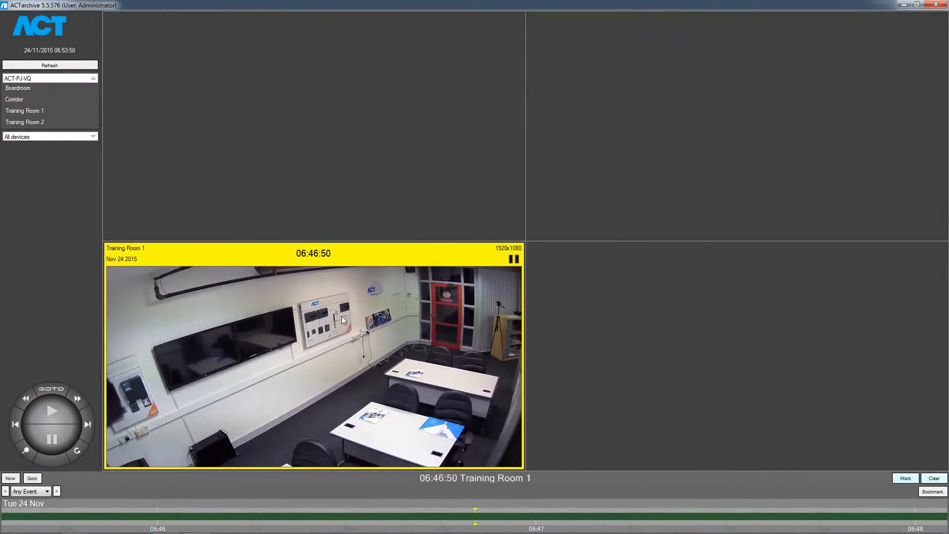
# Step: Run a forward IntelliSearch on the Training Room 1 recording, limited to an area around the ACT display board on the wall
pyautogui.rightClick(342, 316)
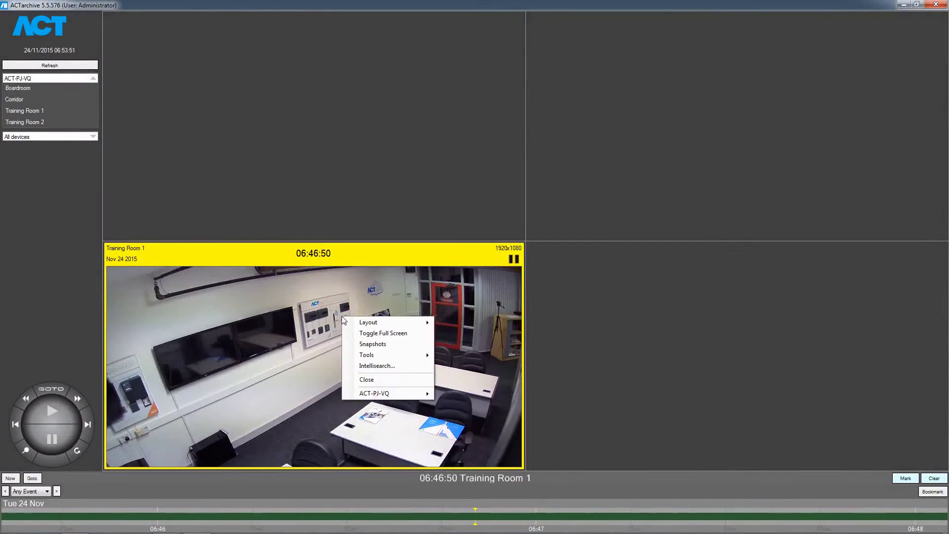
pyautogui.click(388, 366)
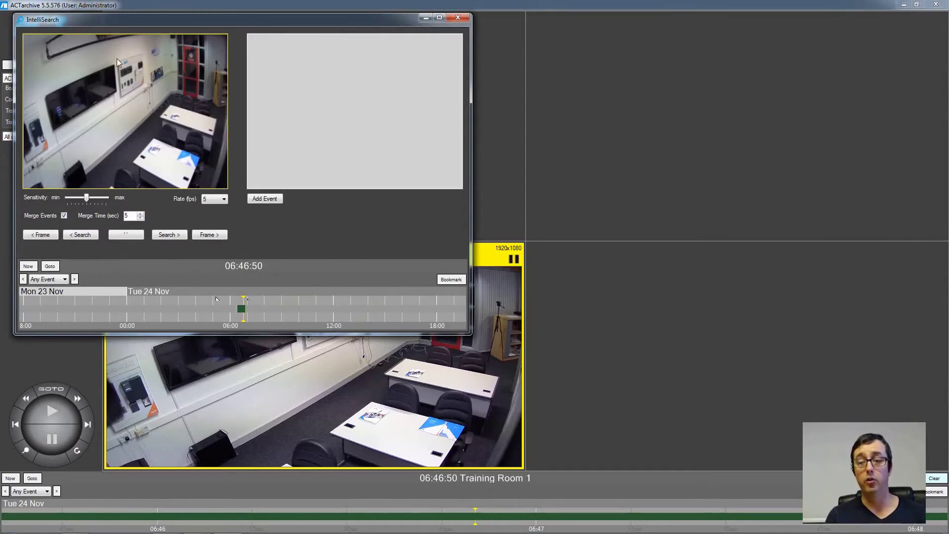
pyautogui.moveTo(117, 59); pyautogui.dragTo(130, 69)
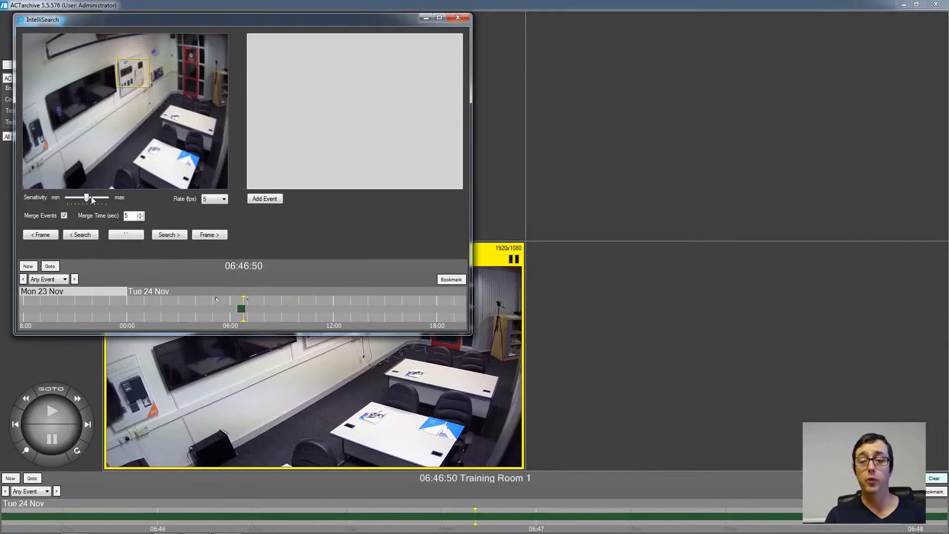
pyautogui.click(225, 200)
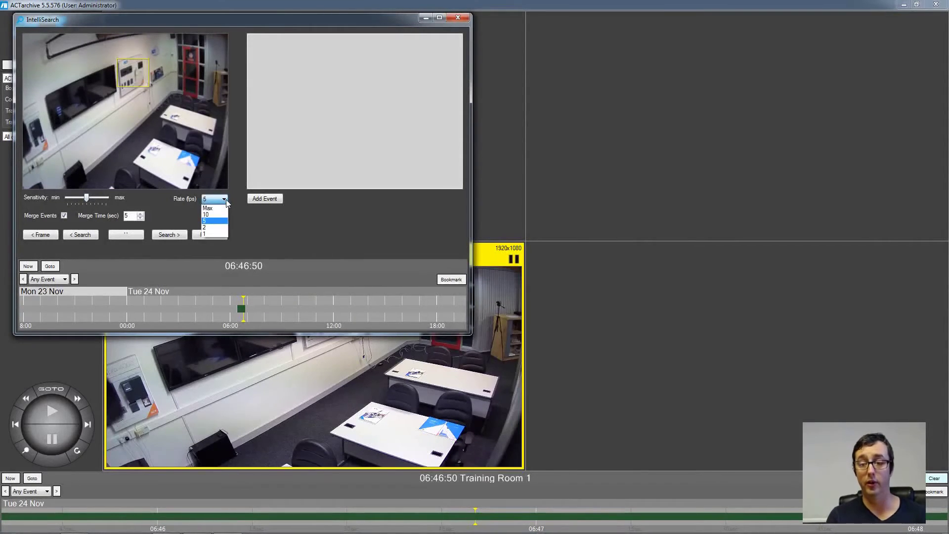
pyautogui.click(226, 202)
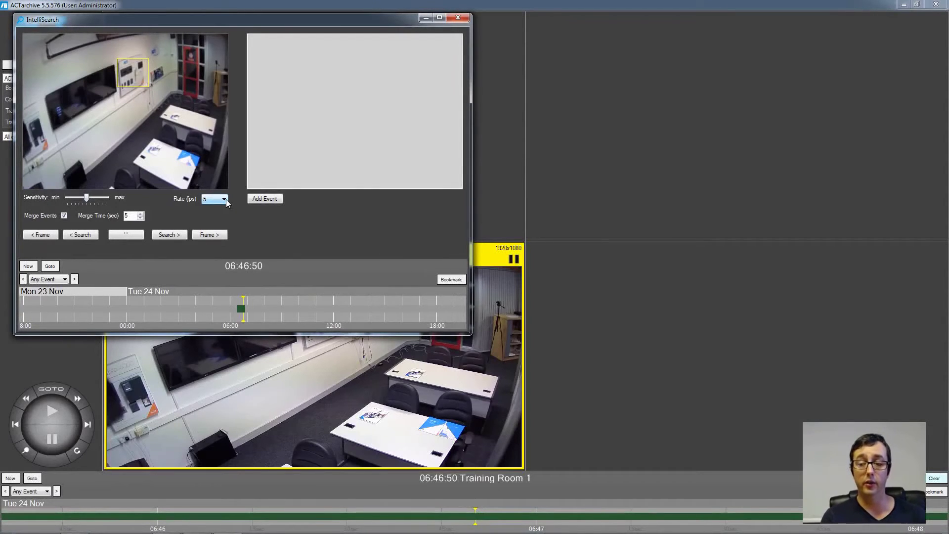
pyautogui.click(171, 235)
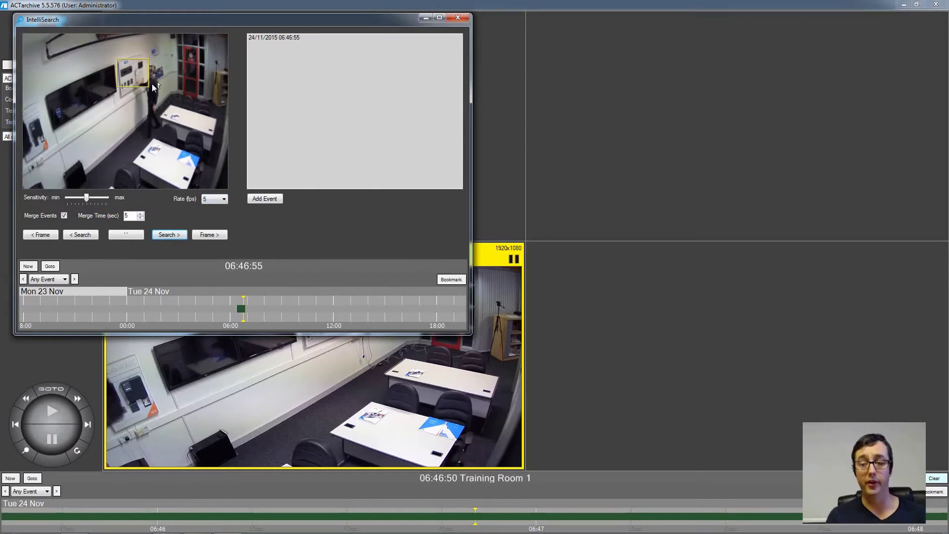
# Step: Bookmark the 06:46:55 search hit with the comment "Access Attempt Denied" and close IntelliSearch
pyautogui.click(271, 38)
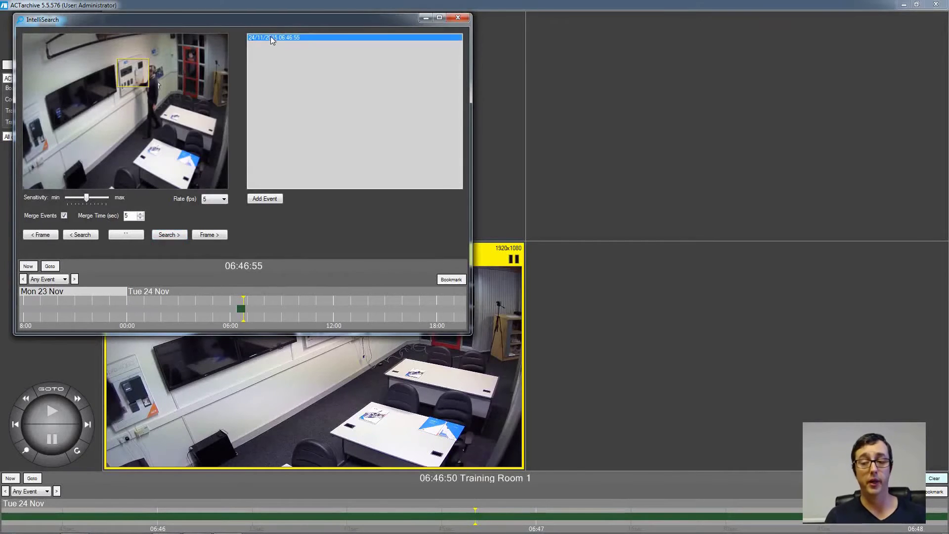
pyautogui.click(451, 280)
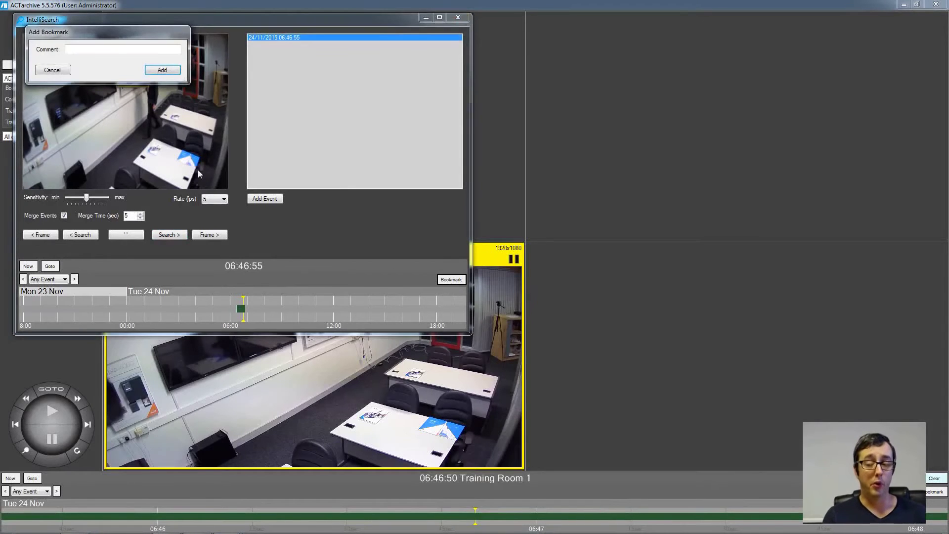
pyautogui.click(100, 47)
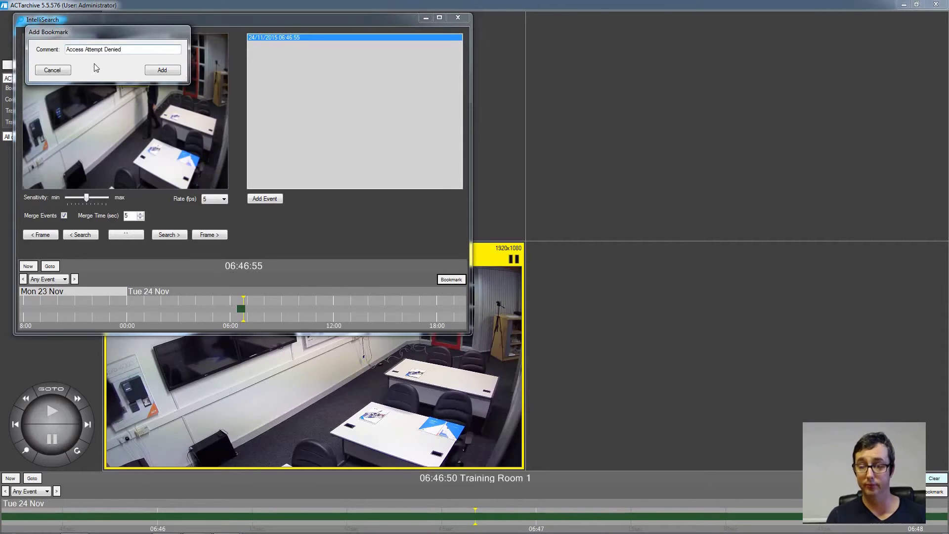
pyautogui.click(159, 71)
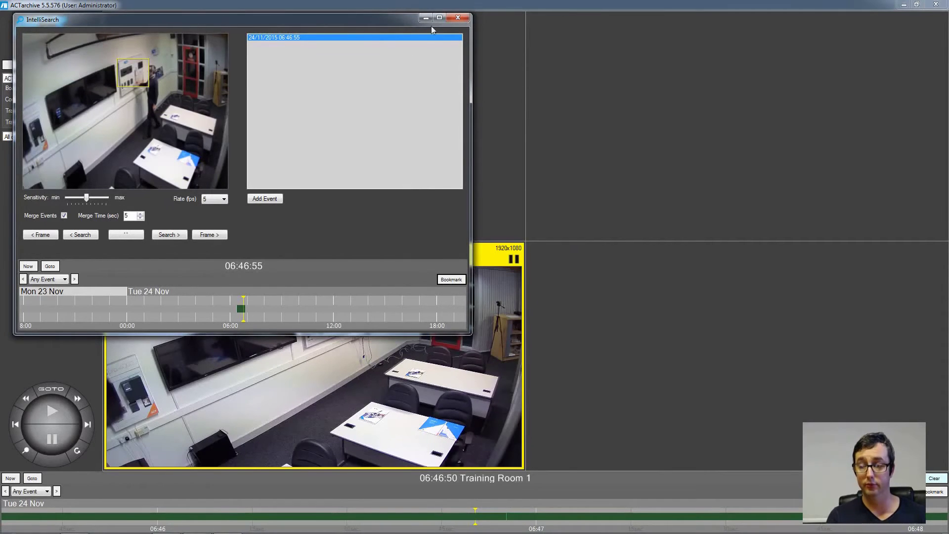
pyautogui.click(468, 17)
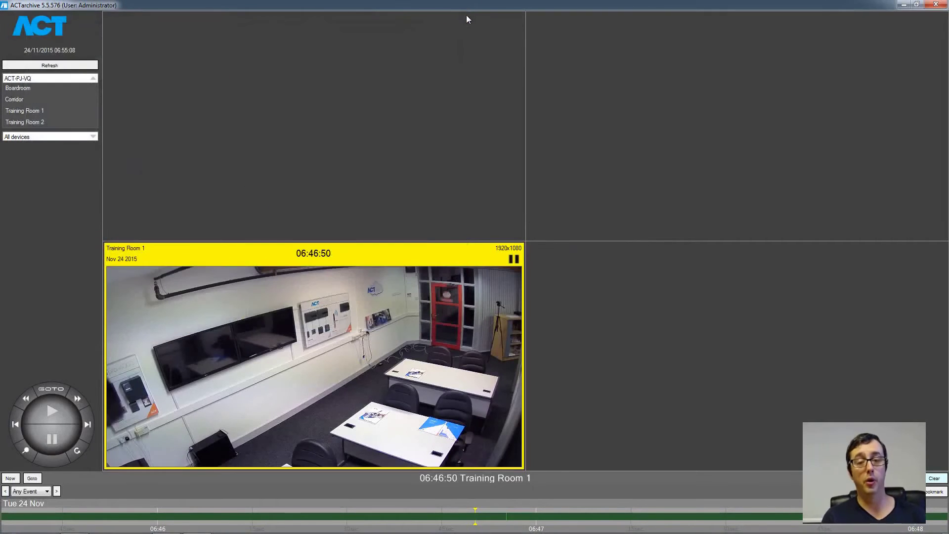
# Step: Show the Event List in the empty pane beside Training Room 1 and filter it on any field for "Attempt"
pyautogui.rightClick(625, 327)
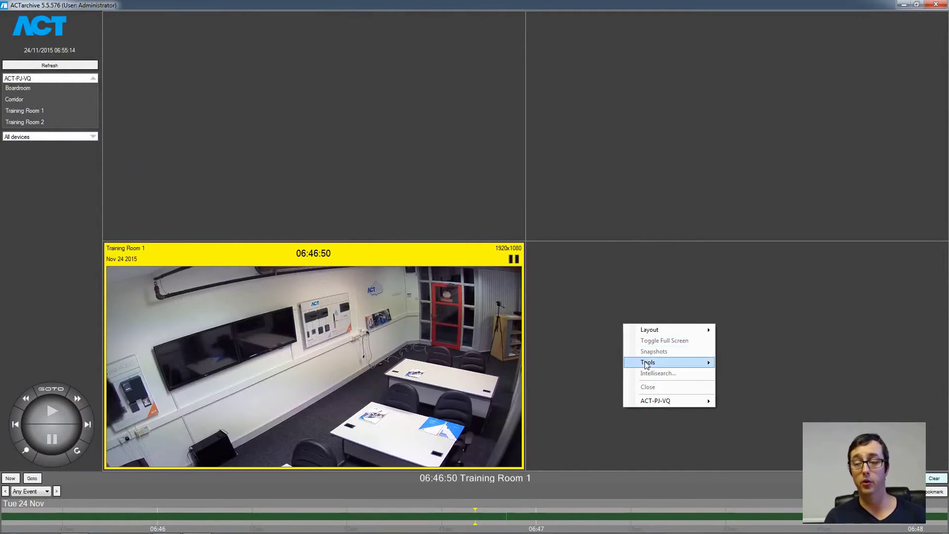
pyautogui.moveTo(648, 363)
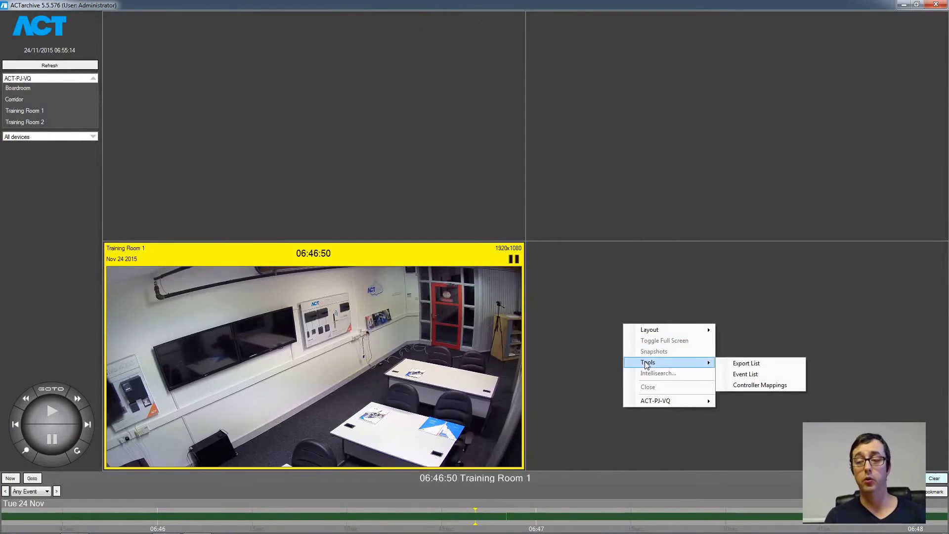
pyautogui.click(746, 375)
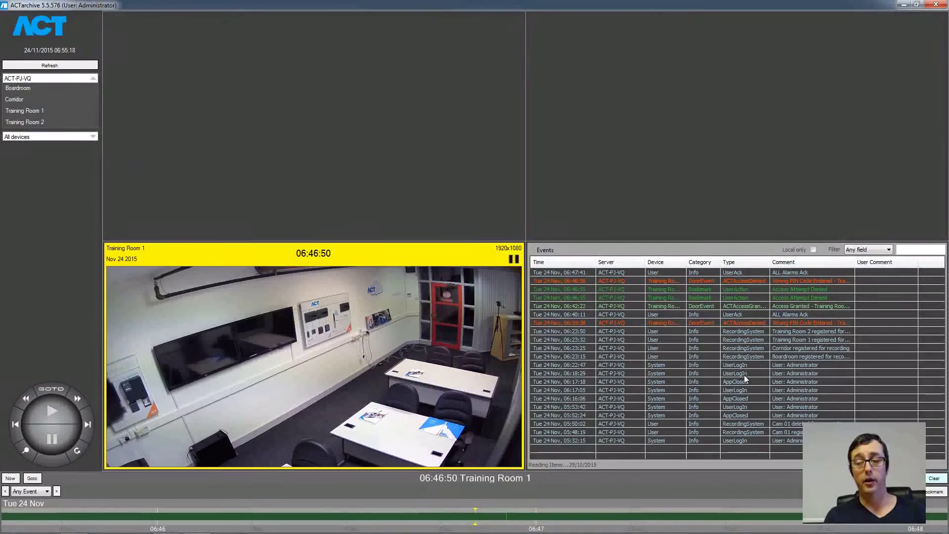
pyautogui.click(918, 250)
pyautogui.write('A')
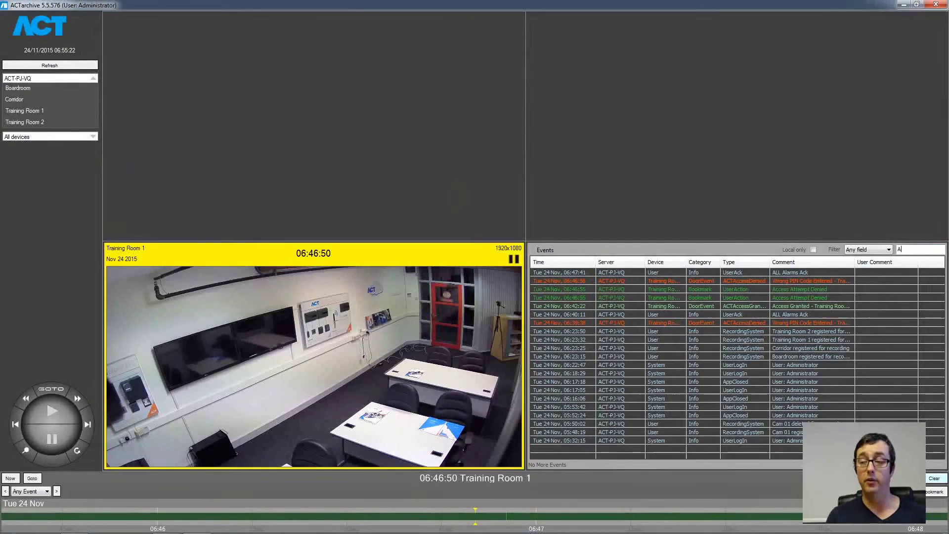
pyautogui.write('ttempt')
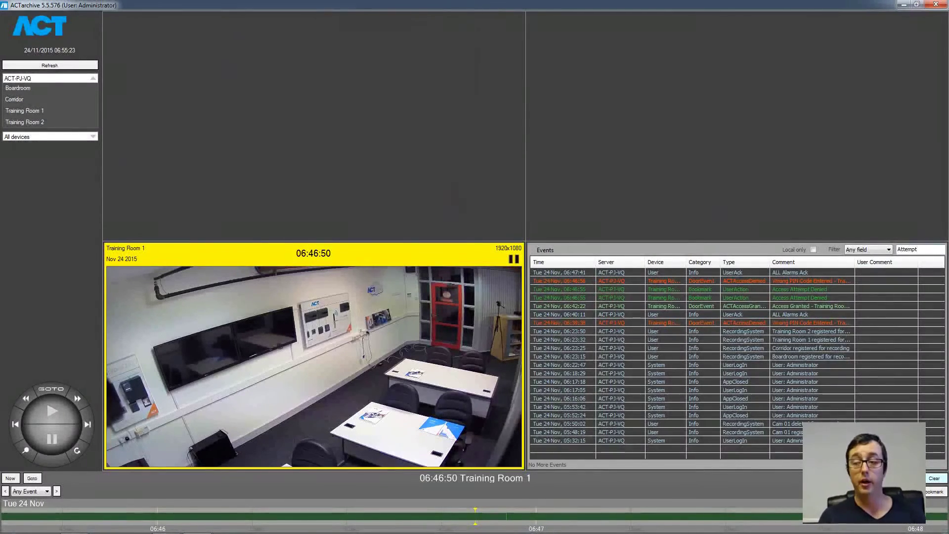
pyautogui.press('Return')
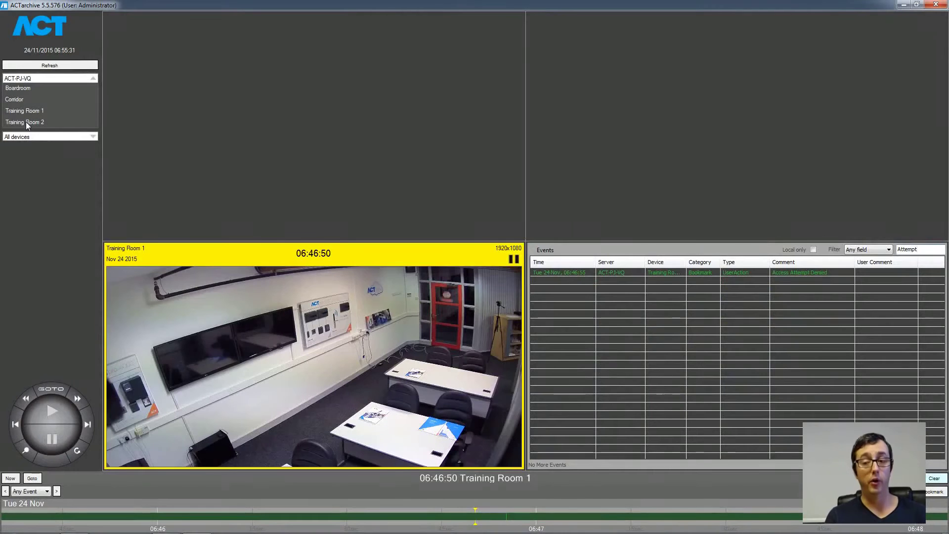
# Step: Load Training Room 2 above Training Room 1, select both recordings and jump them to the "Access Attempt Denied" bookmark event
pyautogui.moveTo(28, 123); pyautogui.dragTo(239, 94)
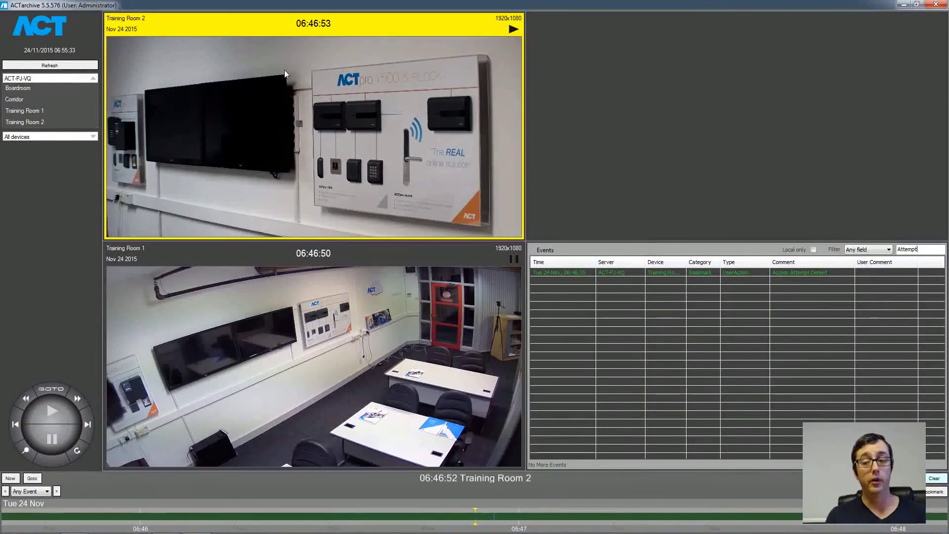
pyautogui.click(363, 355)
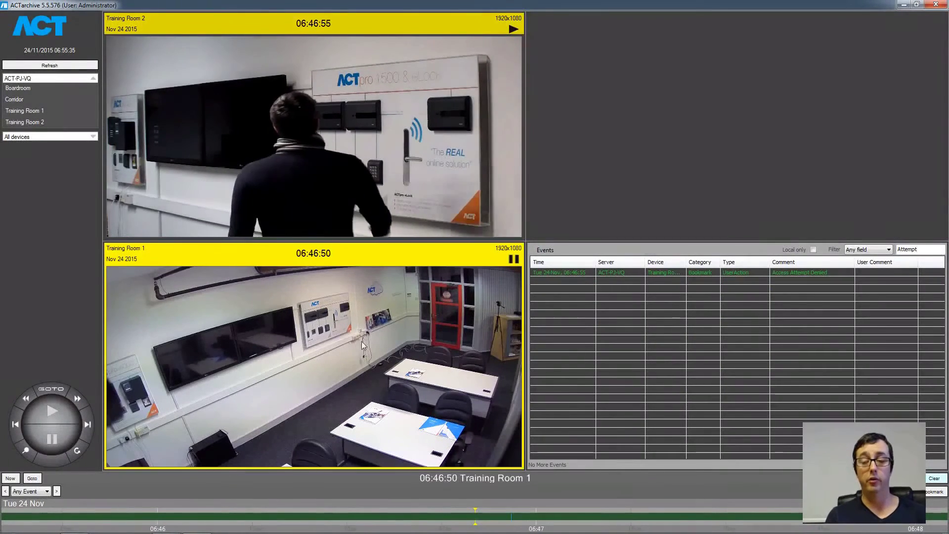
pyautogui.rightClick(569, 275)
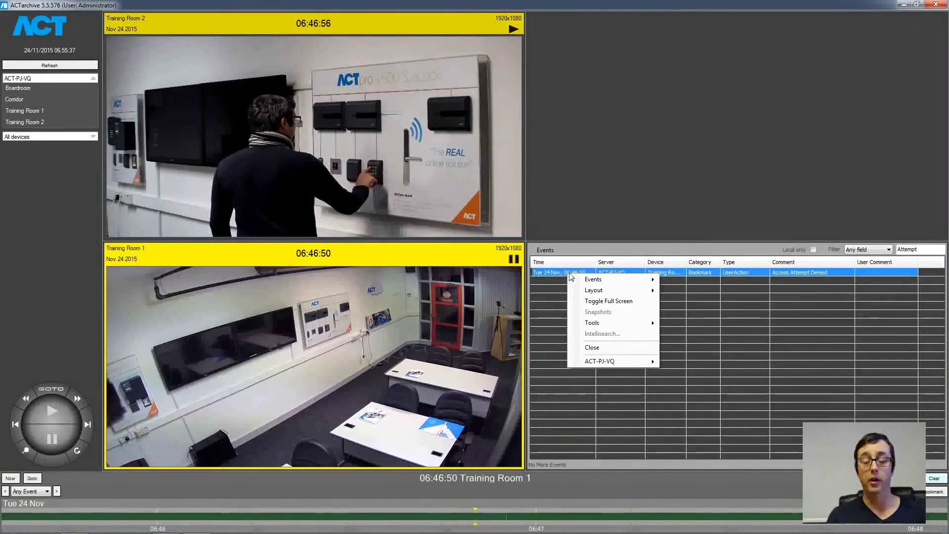
pyautogui.moveTo(638, 279)
pyautogui.click(687, 281)
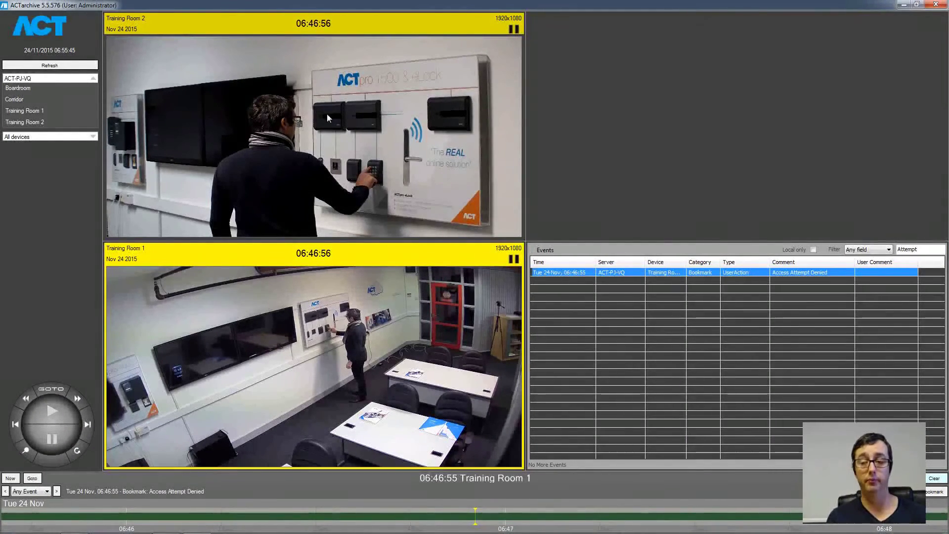
# Step: Open the Export List in the remaining empty pane and add the marked 06:46:50 to 06:47:25 footage of both training rooms
pyautogui.rightClick(647, 87)
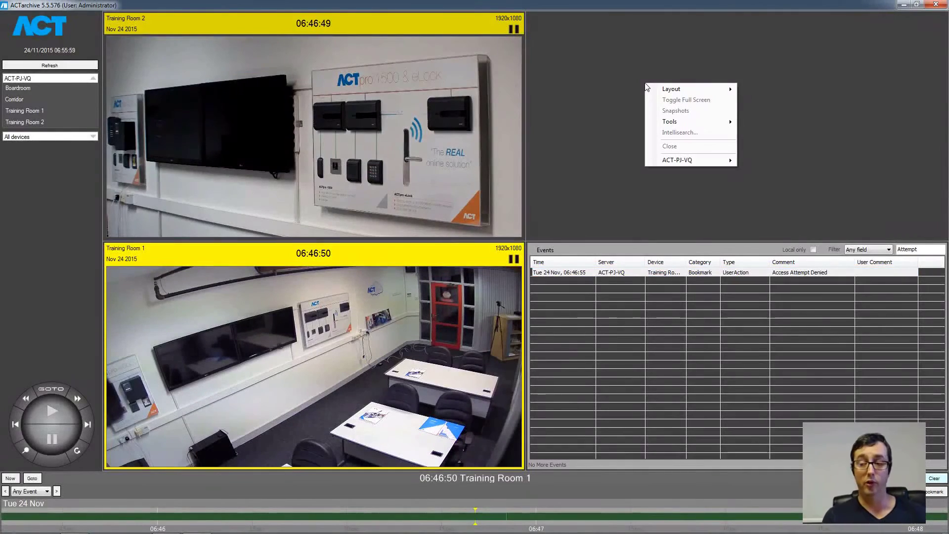
pyautogui.moveTo(689, 122)
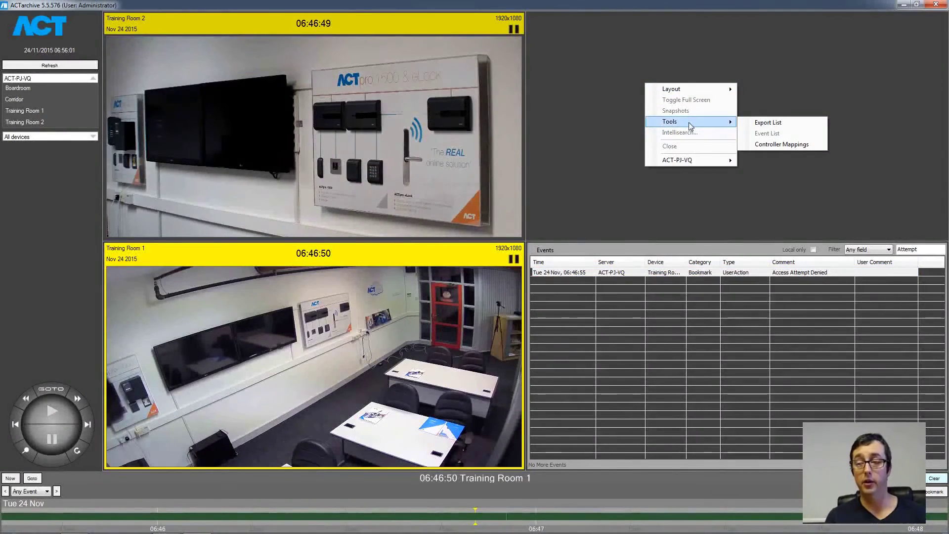
pyautogui.click(767, 123)
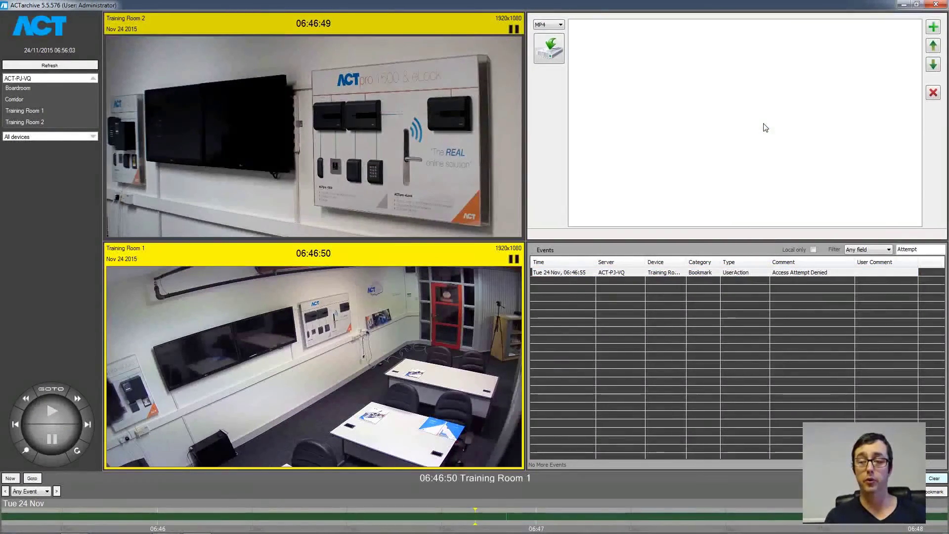
pyautogui.click(555, 25)
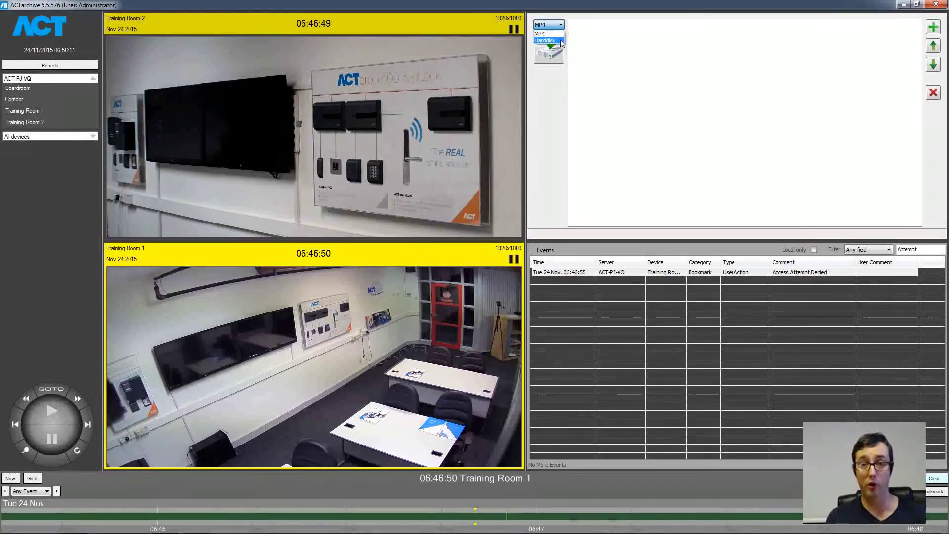
pyautogui.press('Escape')
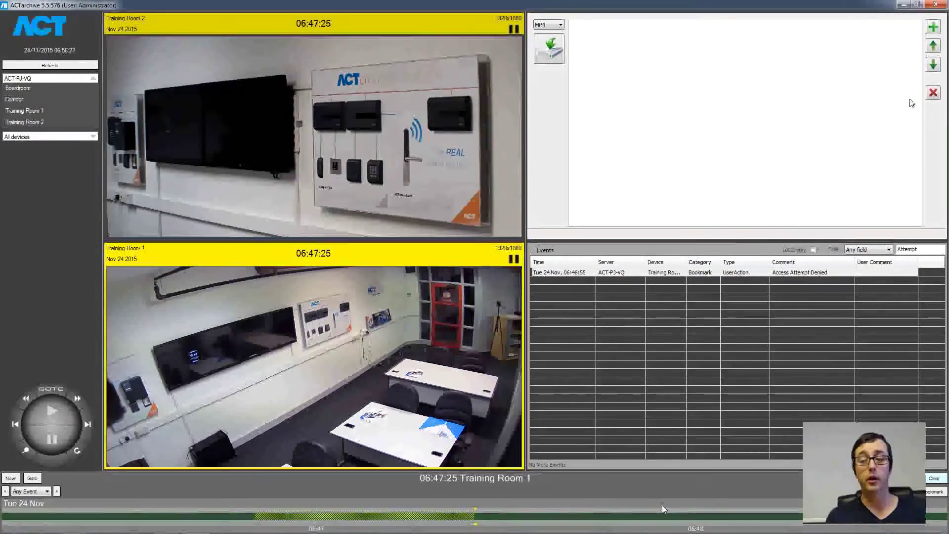
pyautogui.click(934, 26)
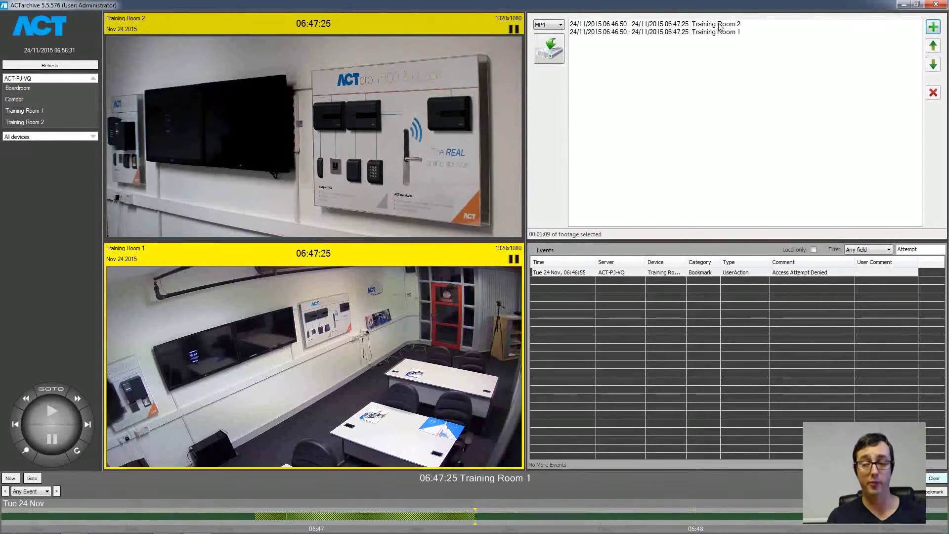
pyautogui.click(667, 25)
pyautogui.click(666, 32)
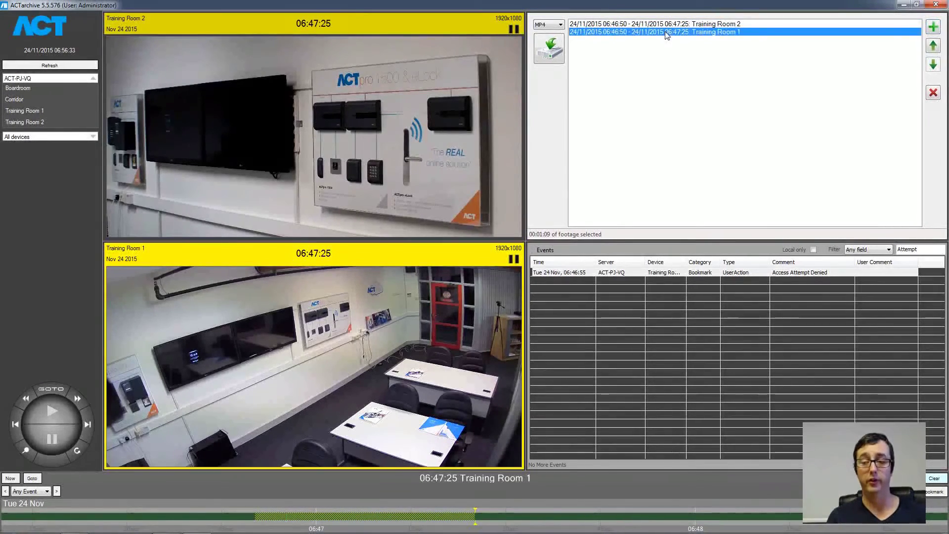
# Step: Export the listed footage in Harddisk format to the Attempt folder on New Volume (E:)
pyautogui.click(549, 24)
pyautogui.click(557, 40)
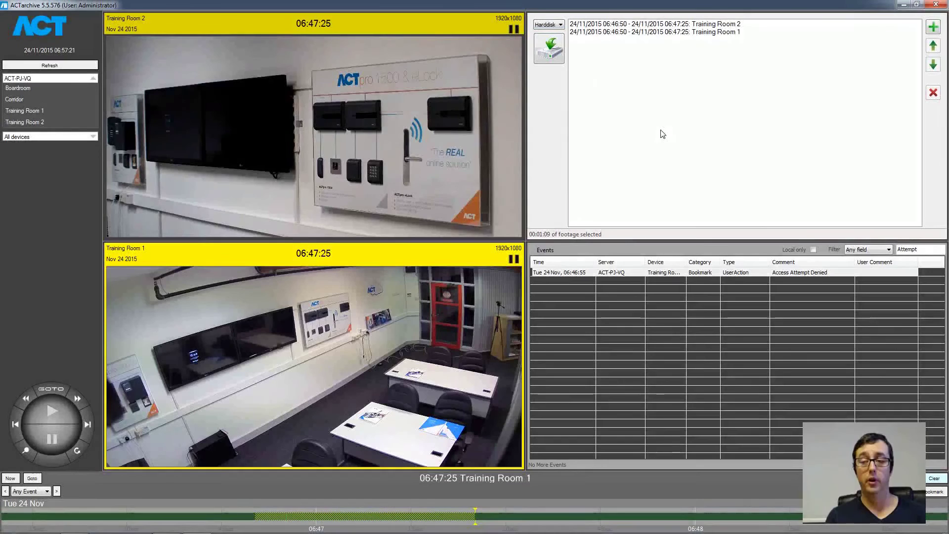
pyautogui.click(548, 53)
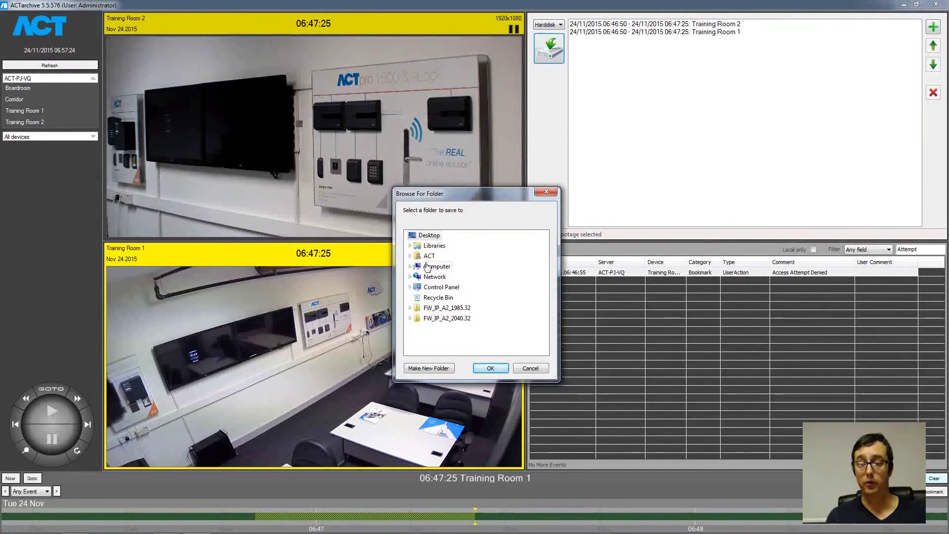
pyautogui.click(410, 267)
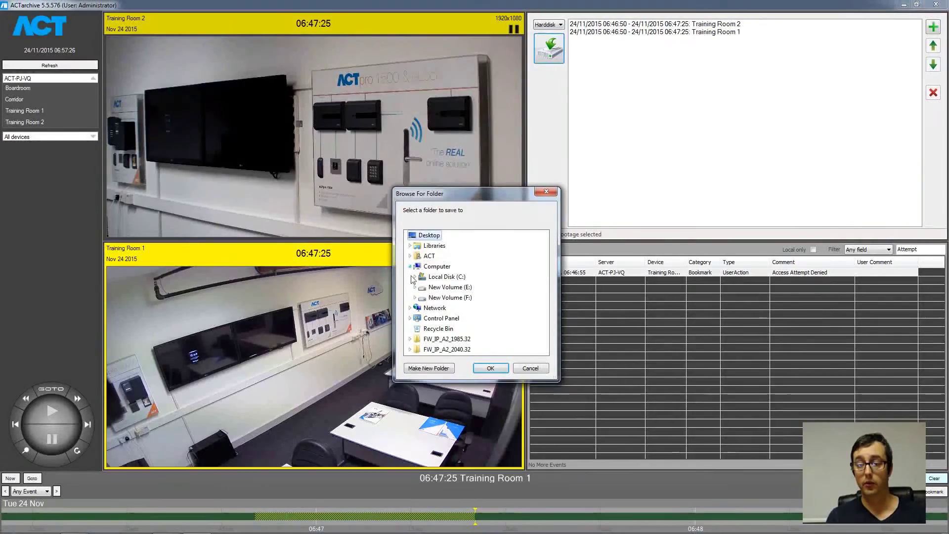
pyautogui.click(415, 288)
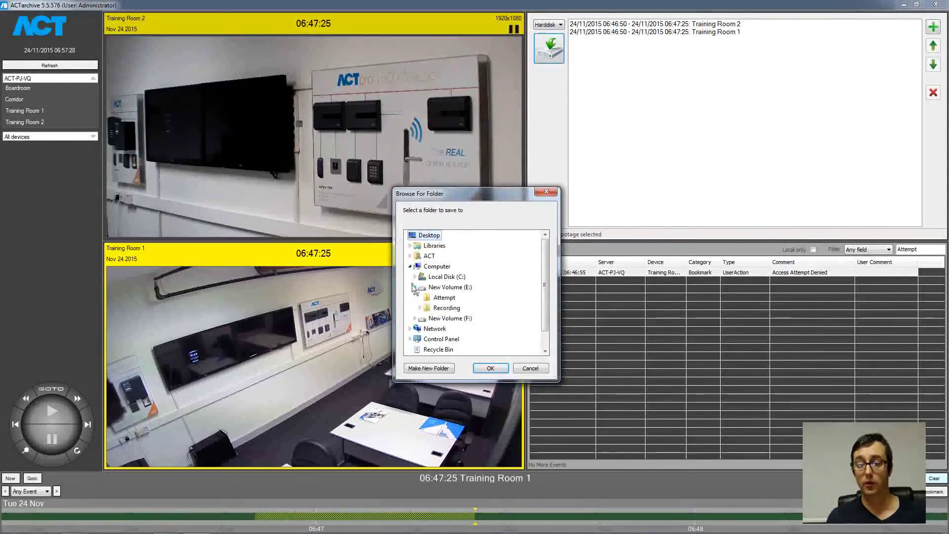
pyautogui.click(445, 298)
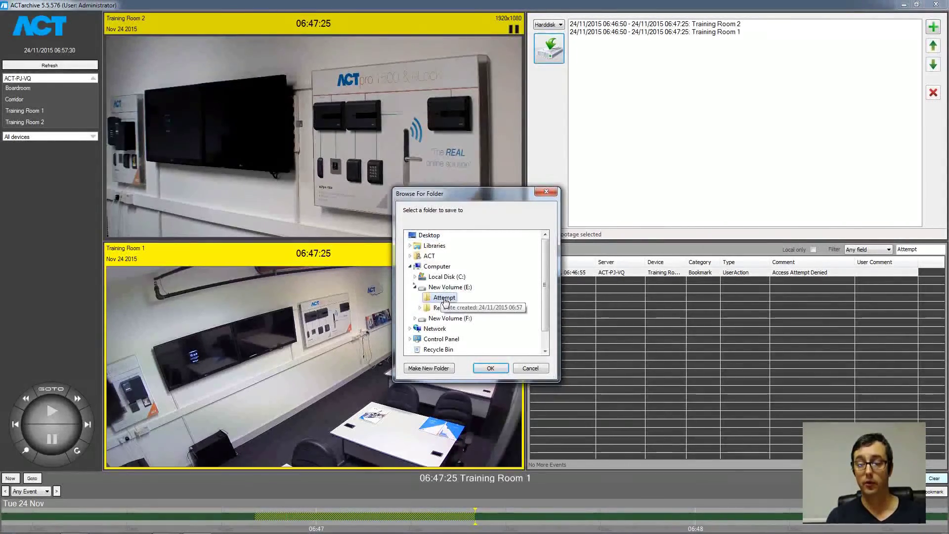
pyautogui.click(491, 369)
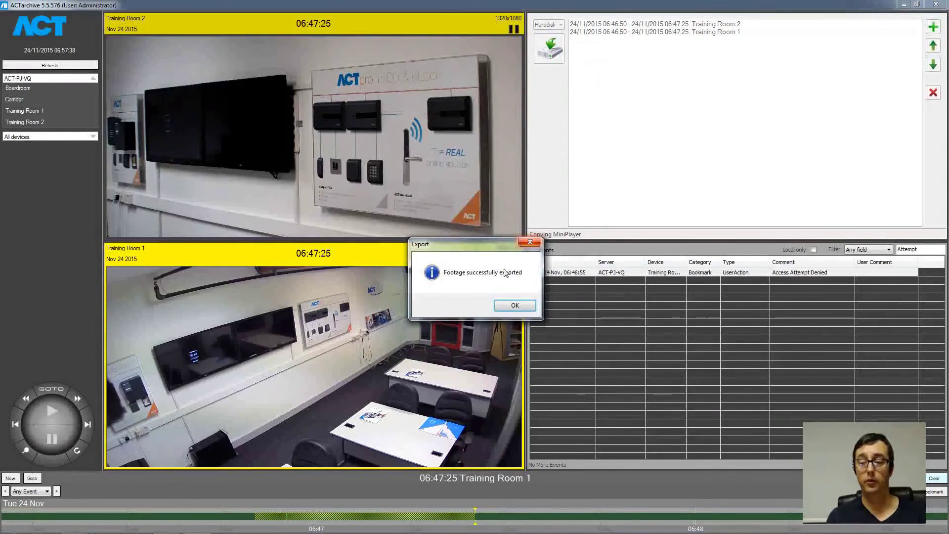
pyautogui.click(514, 306)
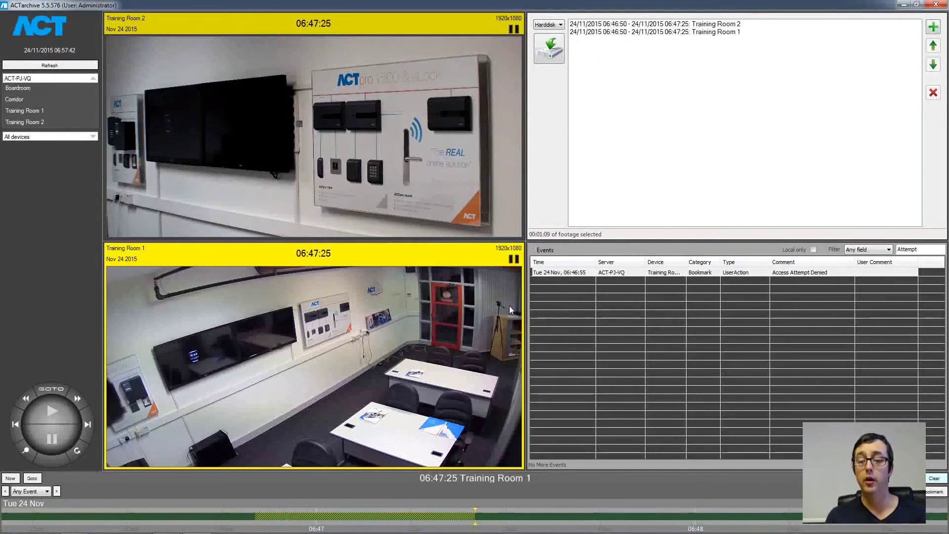
# Step: Switch to Windows Explorer, open the Attempt folder on New Volume (E:) and launch ACTminiplayer from it
pyautogui.press('super')
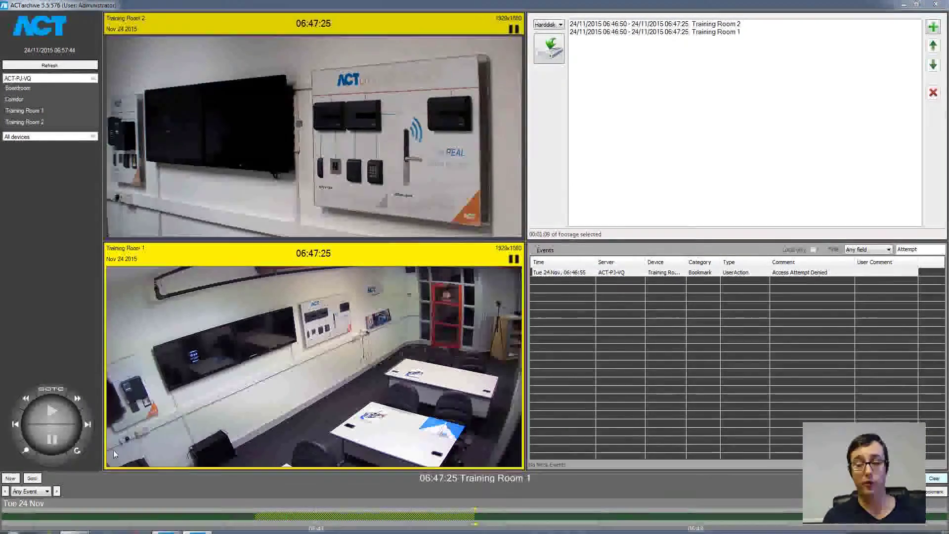
pyautogui.click(73, 528)
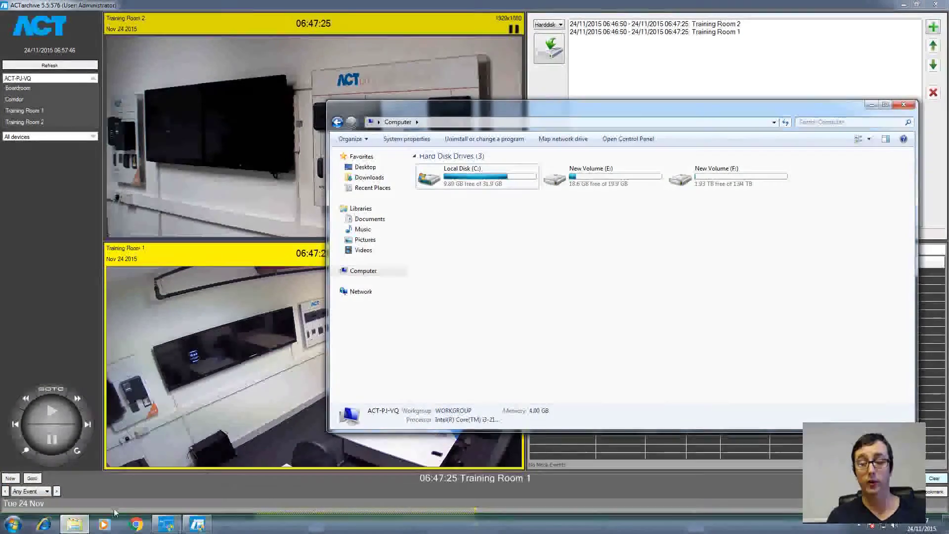
pyautogui.doubleClick(594, 176)
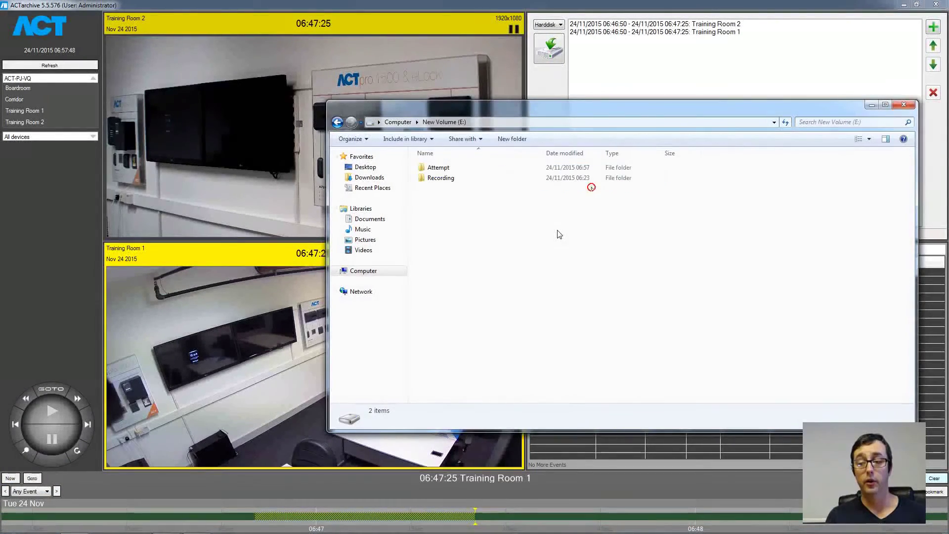
pyautogui.doubleClick(438, 168)
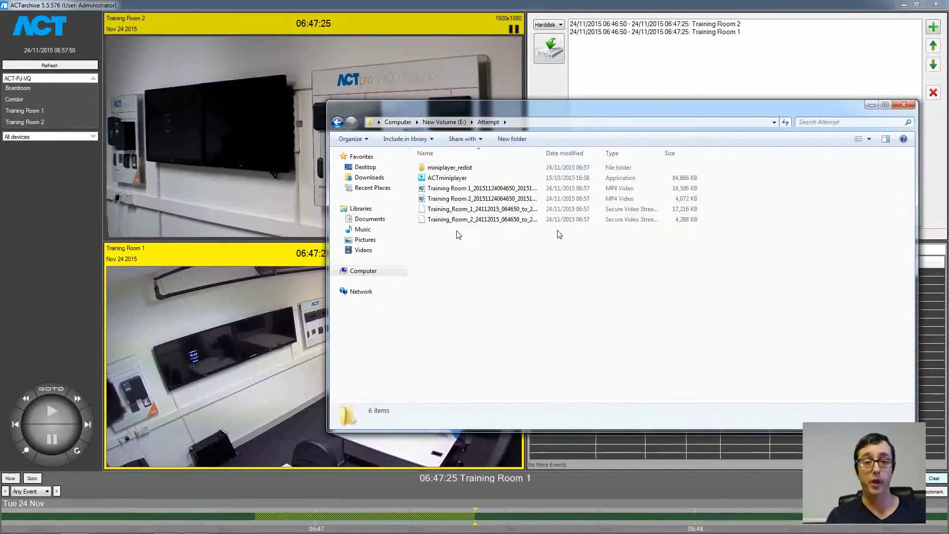
pyautogui.click(435, 180)
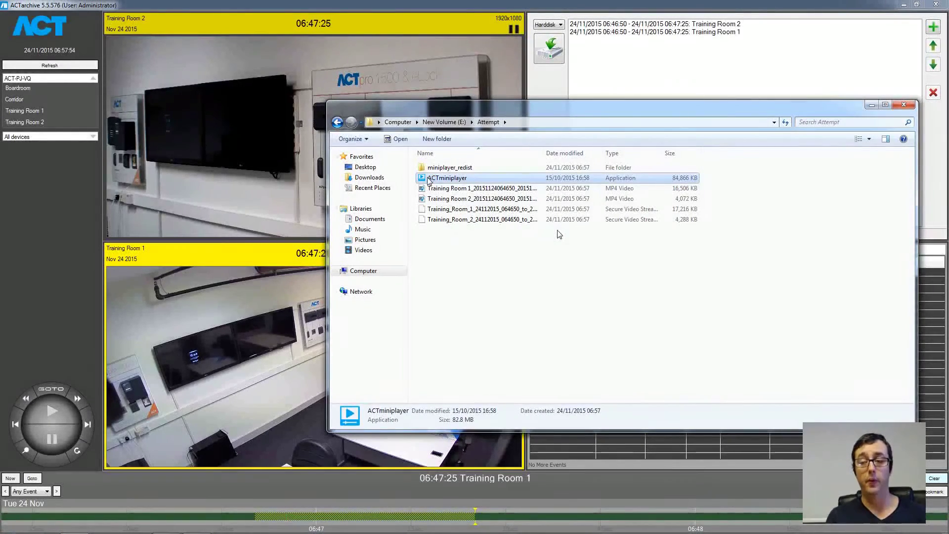
pyautogui.doubleClick(429, 180)
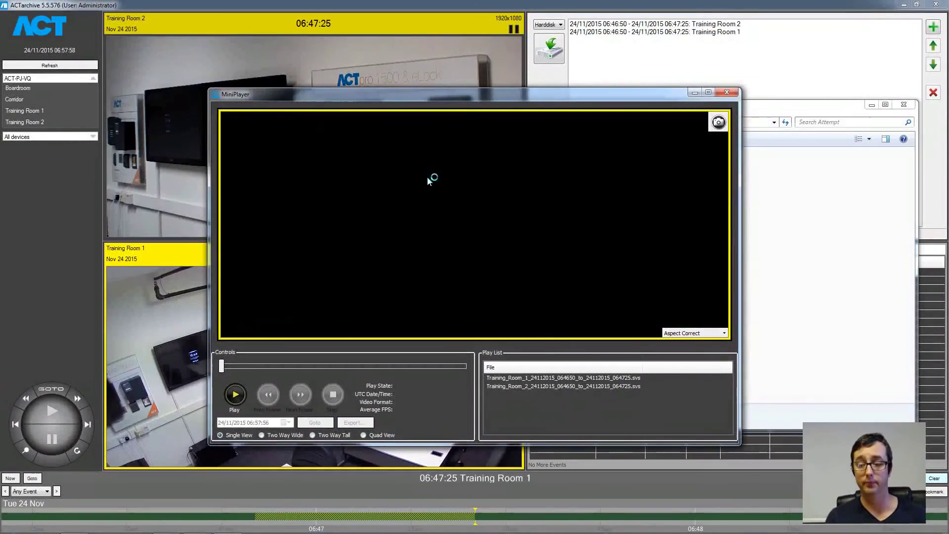
# Step: Play the exported Training Room 1 clip, zoom in on the person at the red door and zoom back out
pyautogui.doubleClick(504, 378)
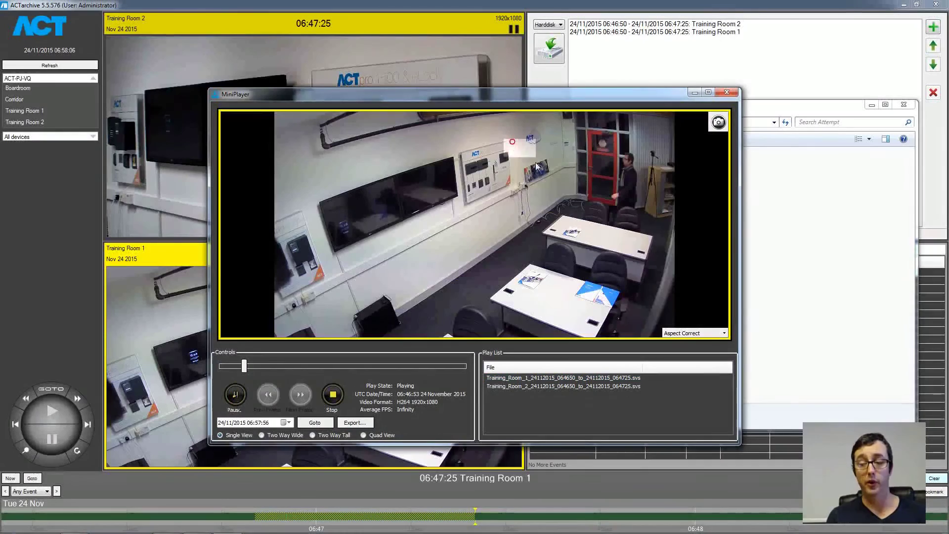
pyautogui.moveTo(537, 167); pyautogui.dragTo(563, 197)
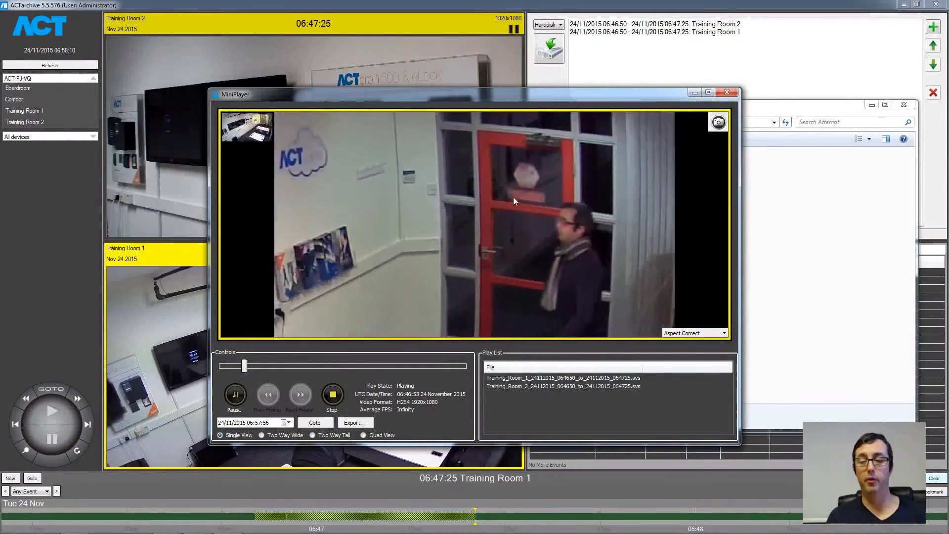
pyautogui.scroll(-5, 514, 196)
pyautogui.scroll(-2, 514, 197)
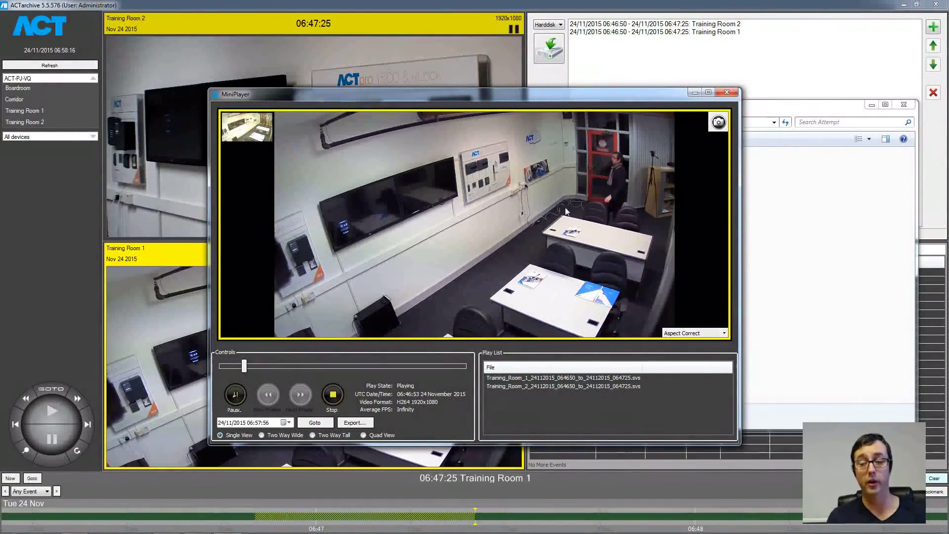
# Step: Set the player's picture scaling to FitToWindow and narrow the MiniPlayer window
pyautogui.click(674, 335)
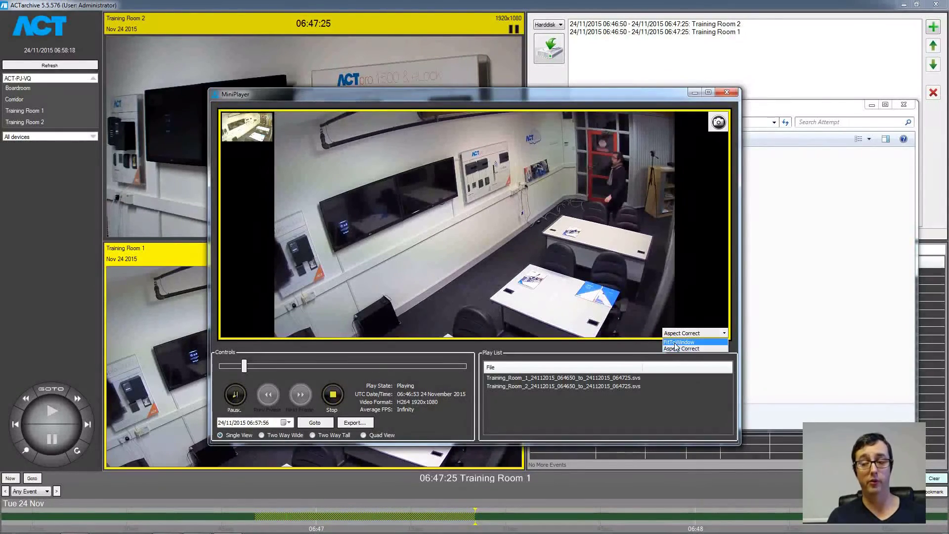
pyautogui.click(678, 343)
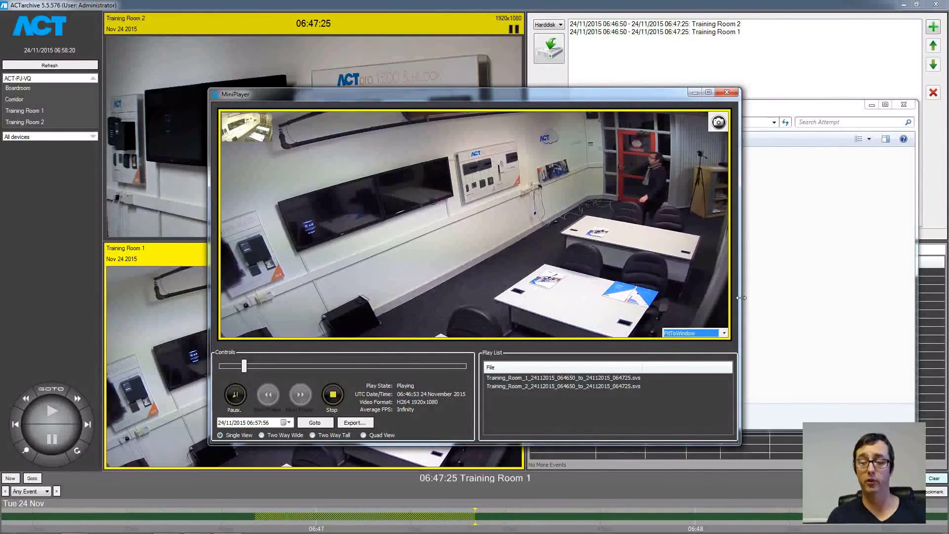
pyautogui.moveTo(738, 297); pyautogui.dragTo(575, 292)
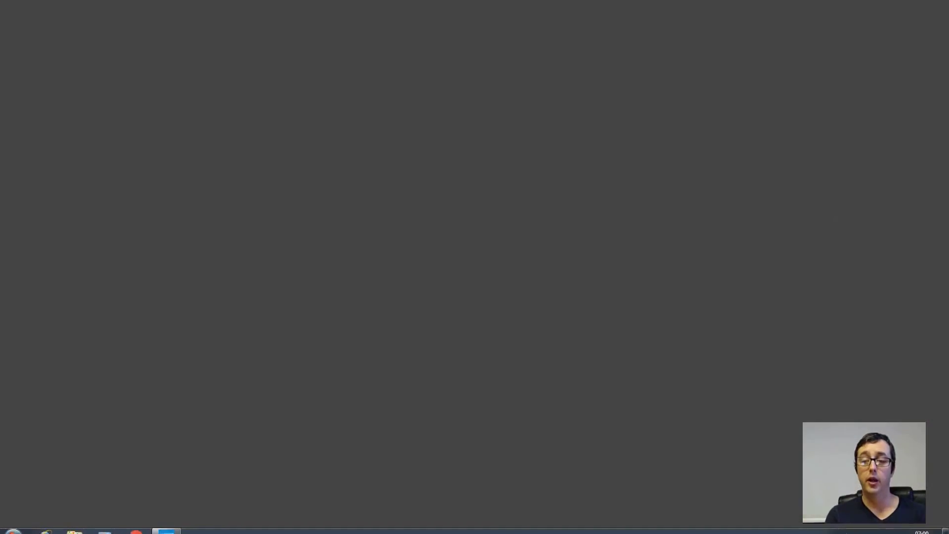
pyautogui.click(134, 525)
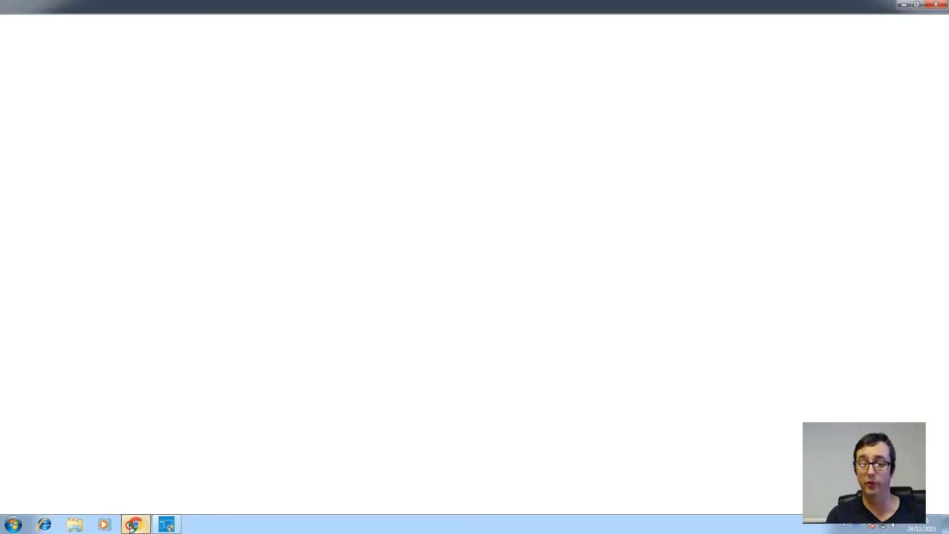
pyautogui.click(87, 22)
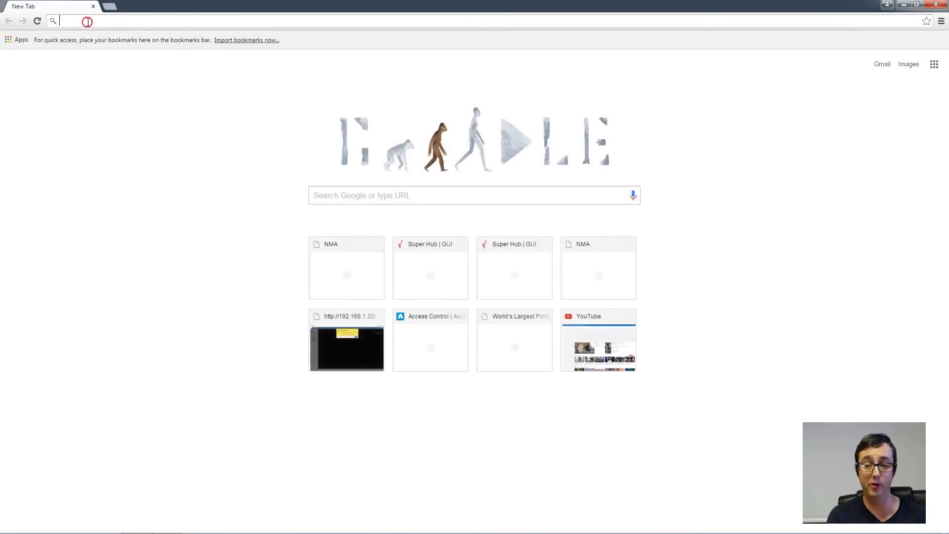
pyautogui.write('http://19')
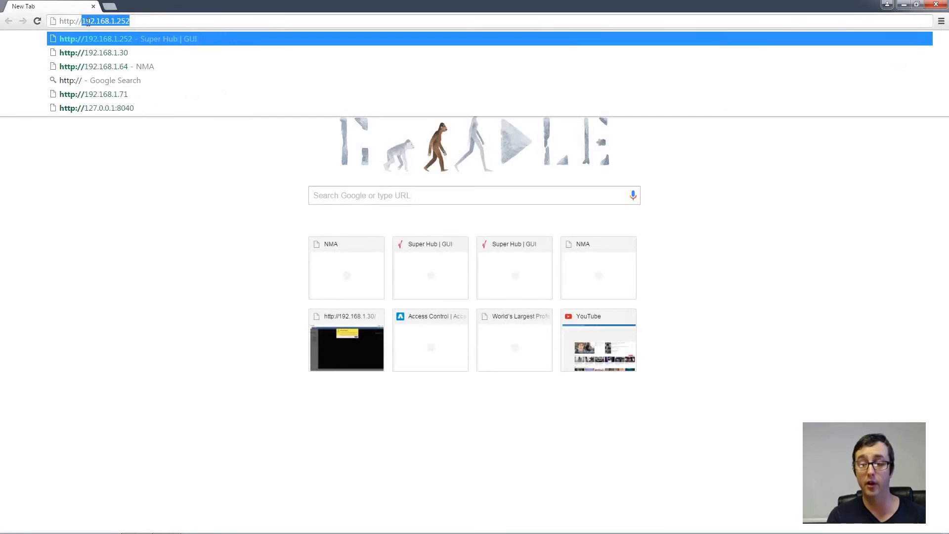
pyautogui.write('2.16')
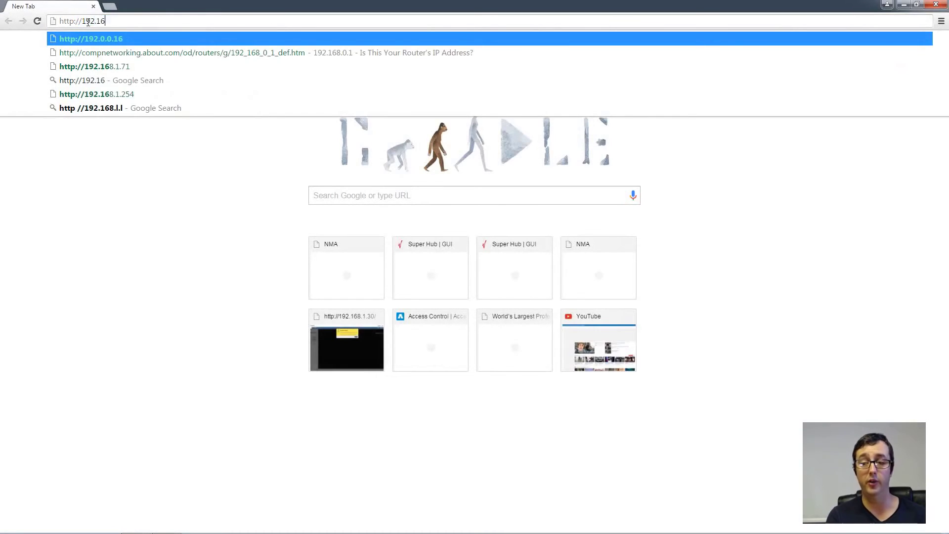
pyautogui.write('8.1.6')
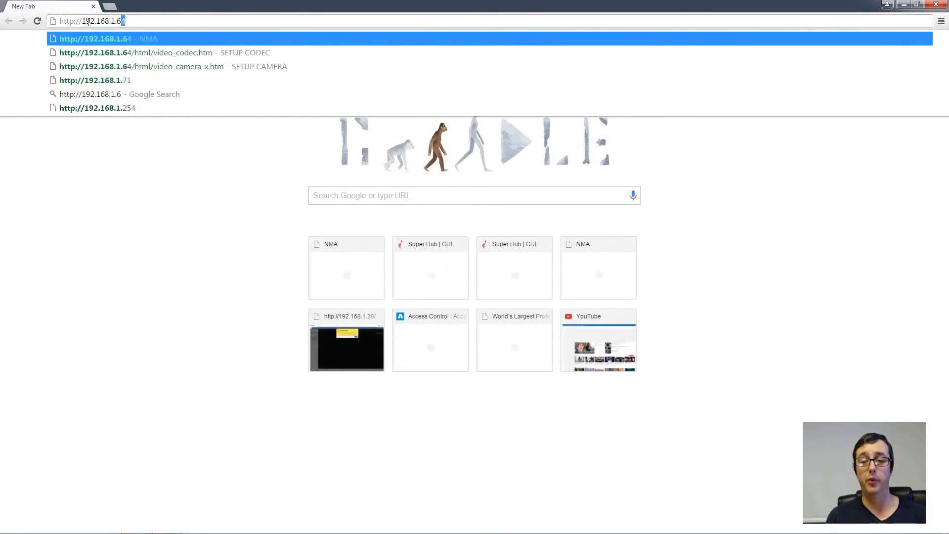
pyautogui.write('9:8040')
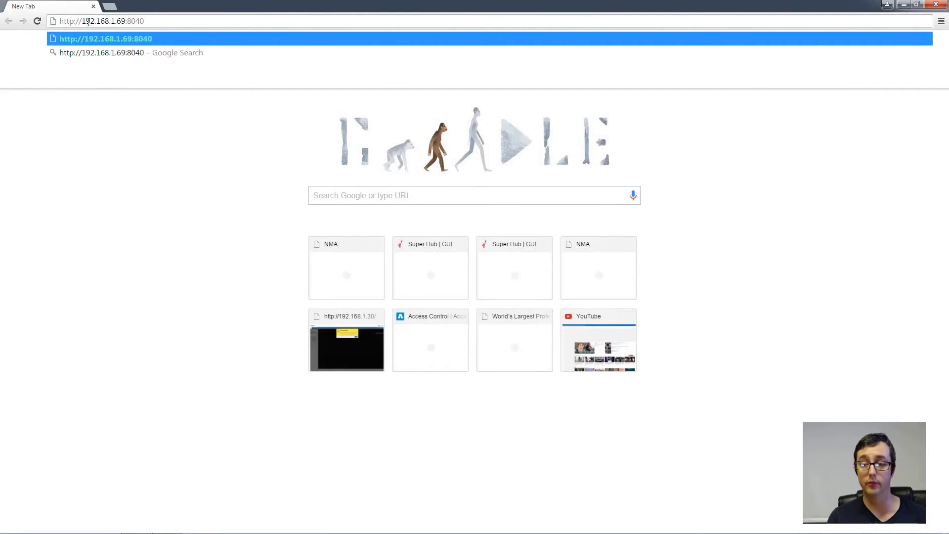
pyautogui.press('Return')
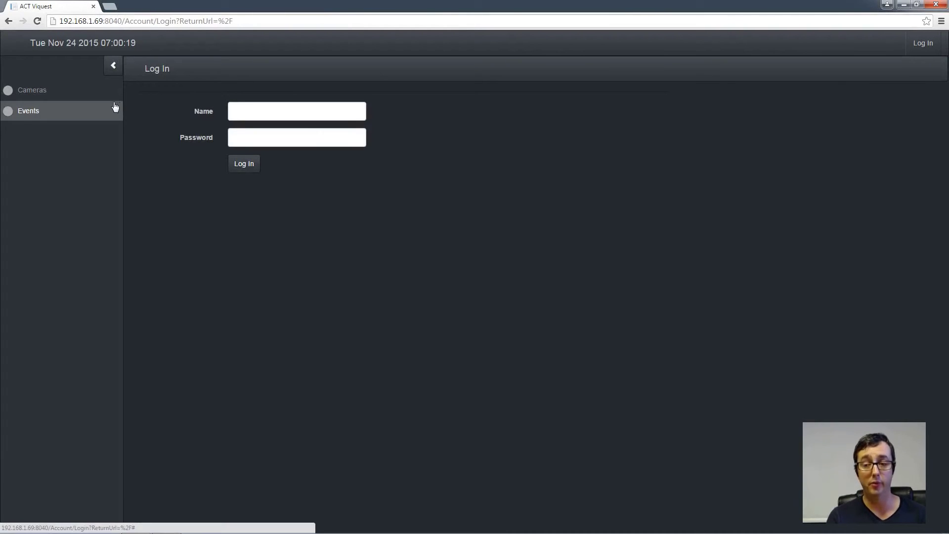
# Step: Log in as Administrator with the account password and let the browser save the password
pyautogui.click(269, 117)
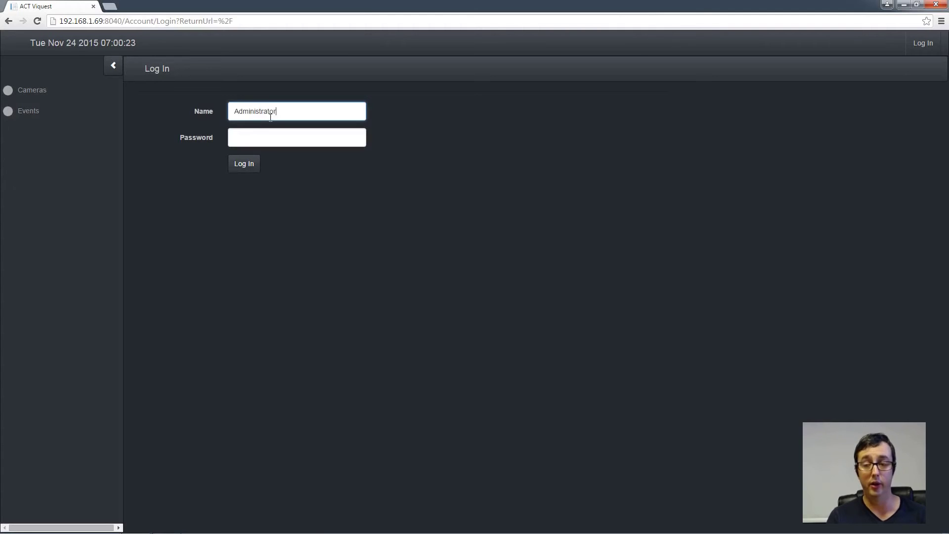
pyautogui.press('Tab')
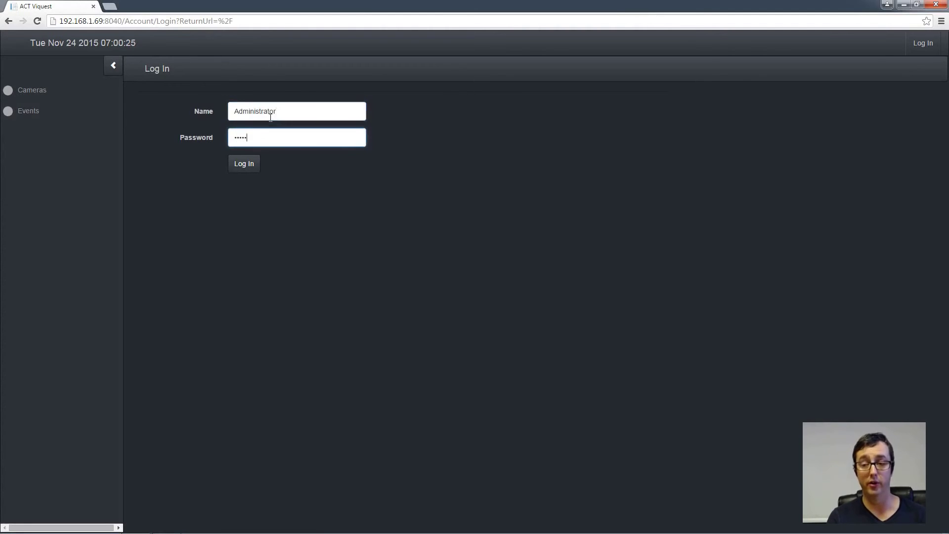
pyautogui.click(253, 171)
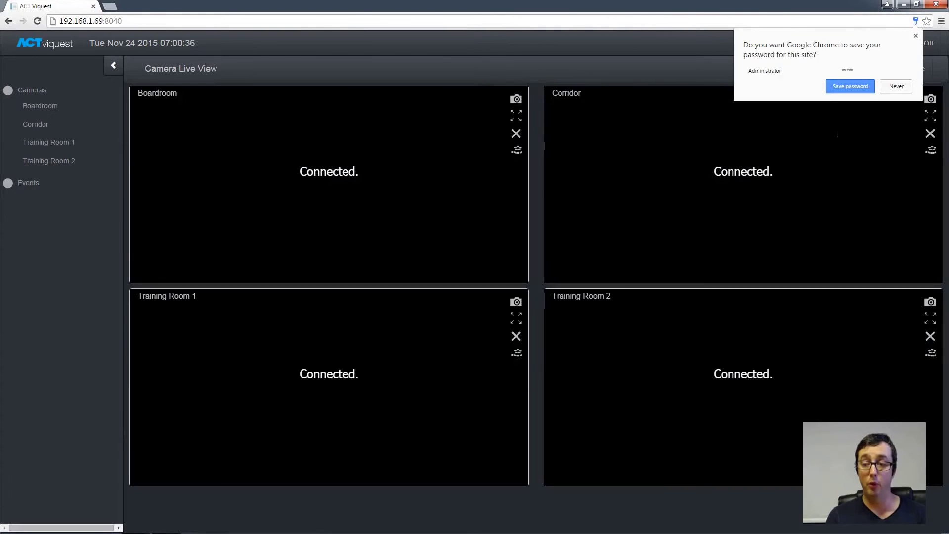
pyautogui.click(864, 89)
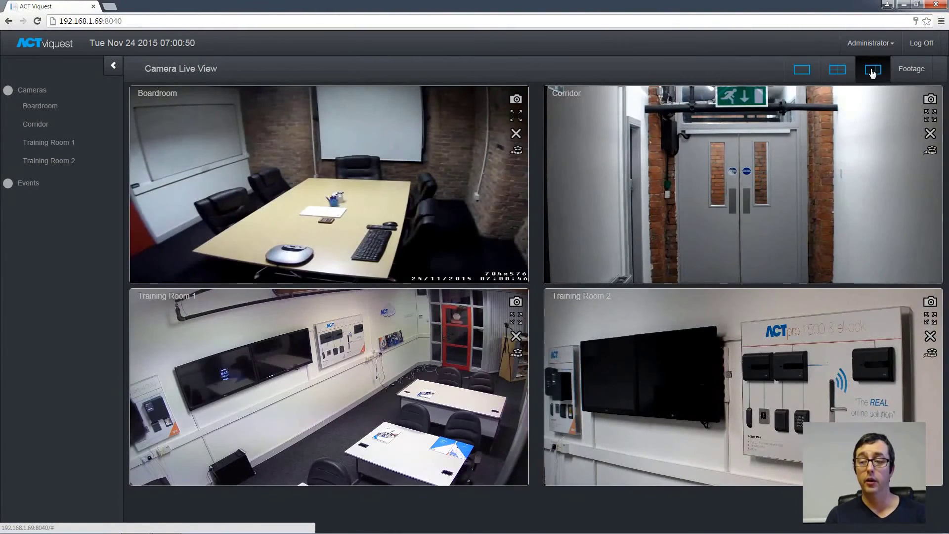
# Step: Take a snapshot of the Boardroom camera, download the image and close the snapshot window
pyautogui.click(515, 100)
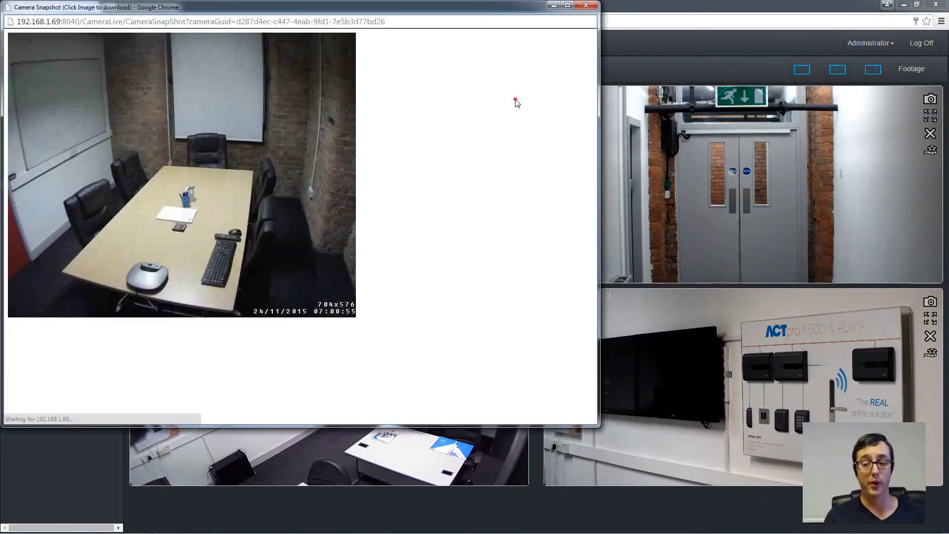
pyautogui.click(515, 100)
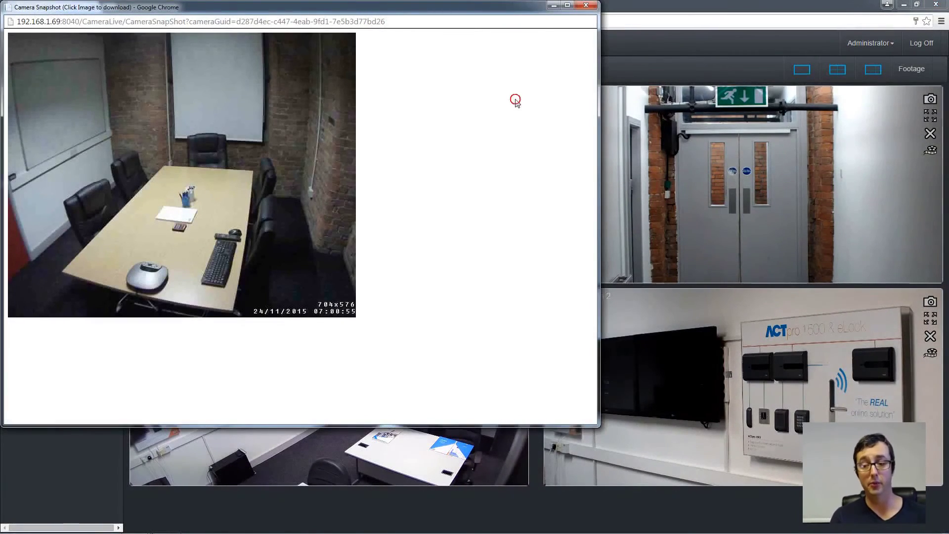
pyautogui.click(290, 105)
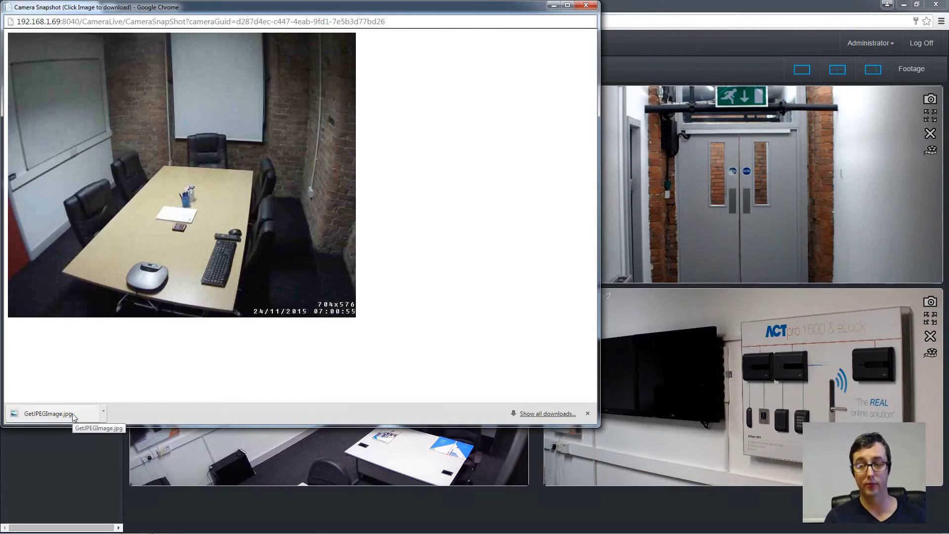
pyautogui.click(586, 6)
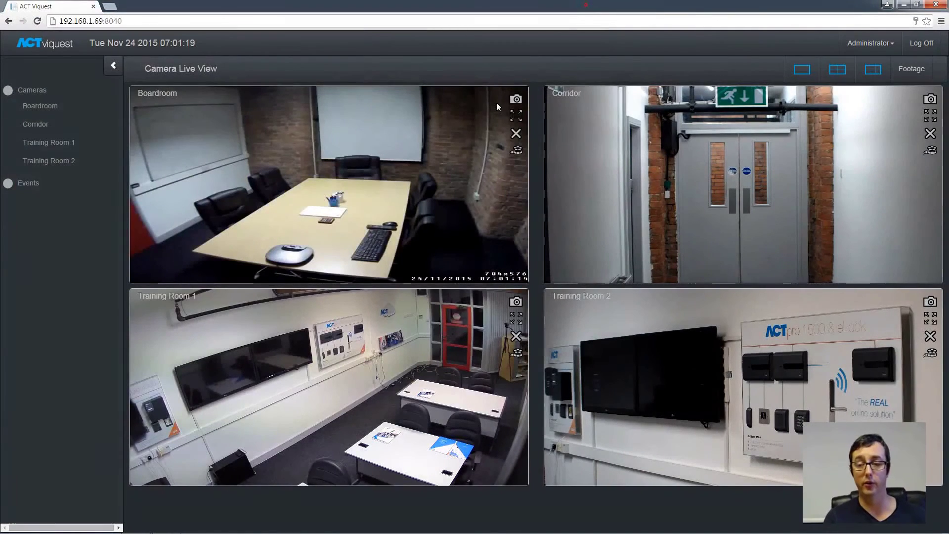
# Step: Change the live view to the single-camera layout and show the Corridor camera in it
pyautogui.click(803, 70)
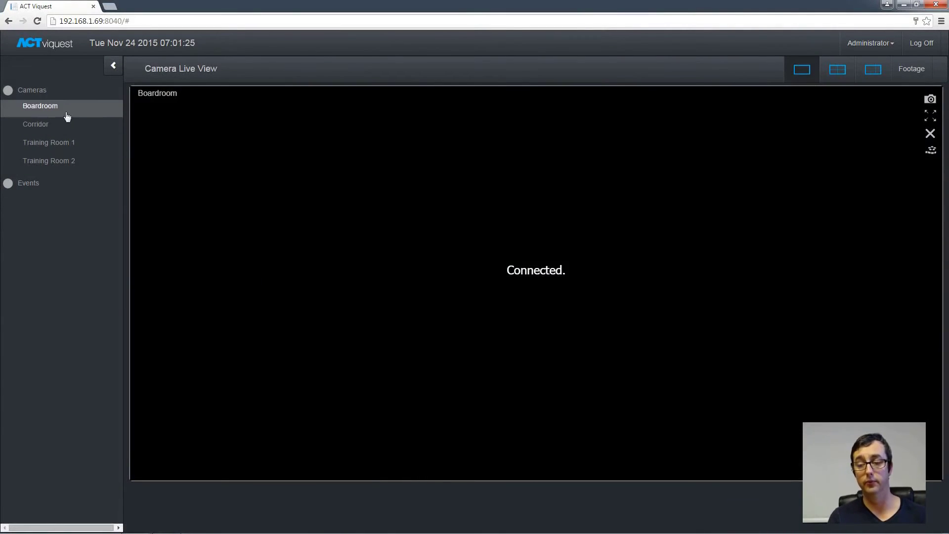
pyautogui.click(43, 128)
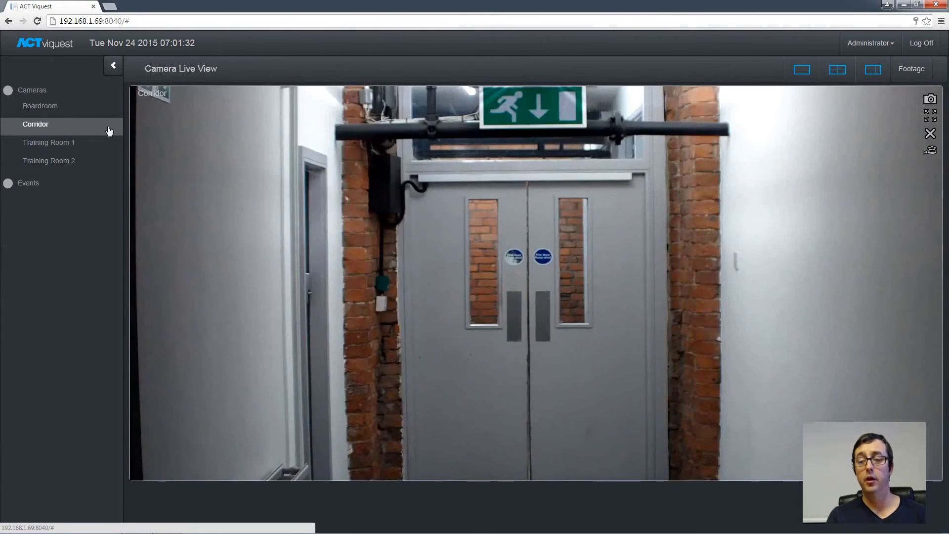
# Step: Open the camera footage page, load Training Room 1 into the first pane and examine its recording timeline
pyautogui.click(902, 70)
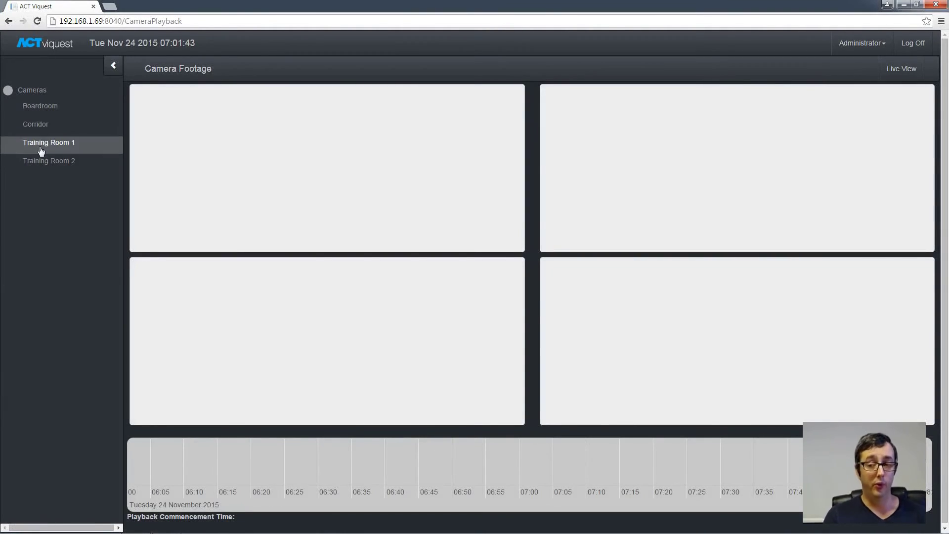
pyautogui.moveTo(41, 149); pyautogui.dragTo(189, 143)
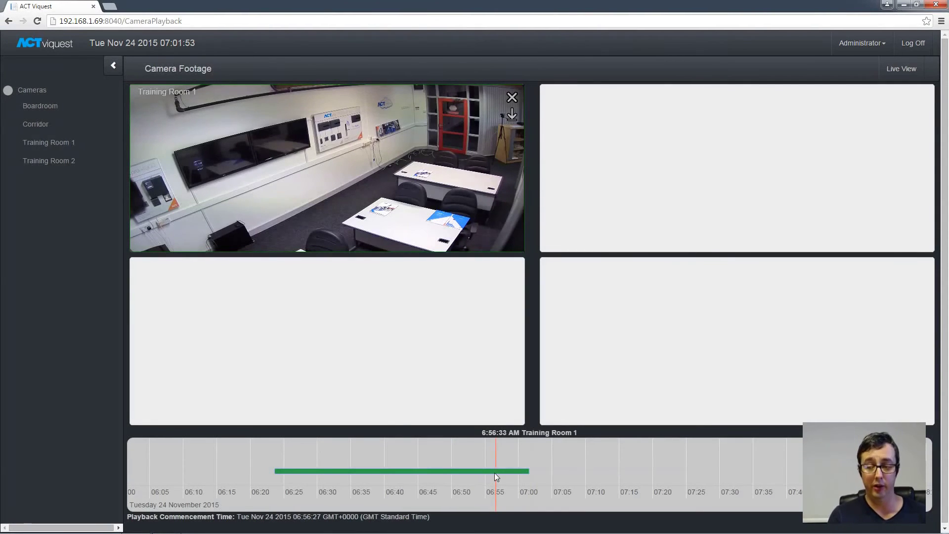
pyautogui.scroll(2, 539, 470)
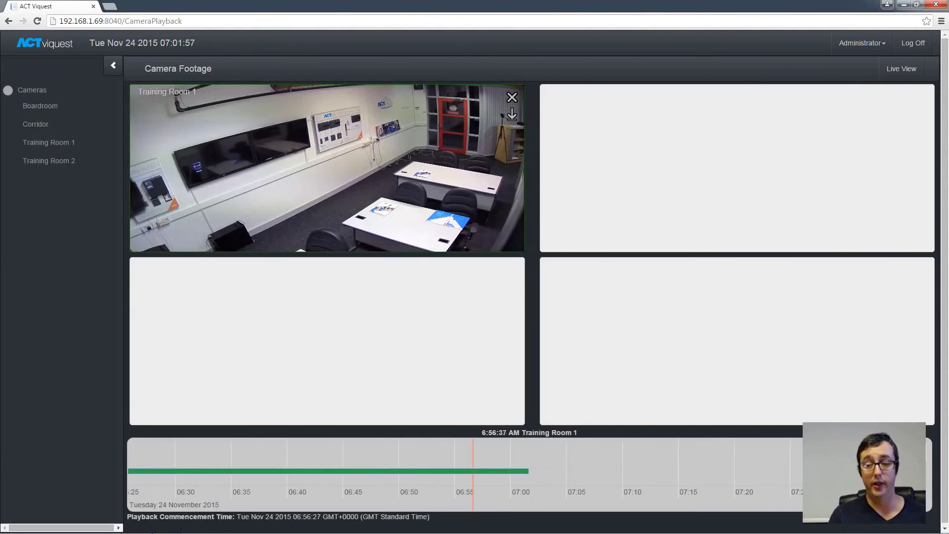
pyautogui.scroll(2, 529, 470)
pyautogui.scroll(-1, 529, 470)
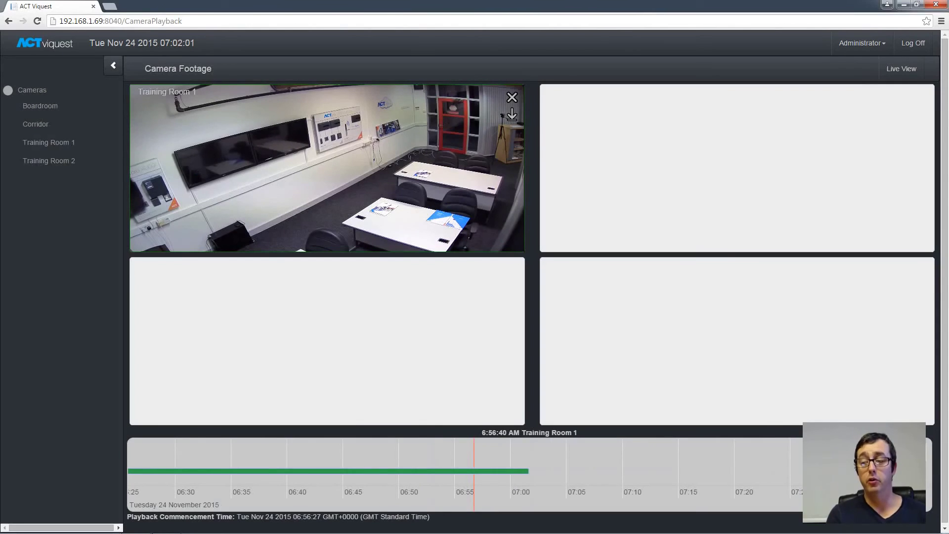
pyautogui.hscroll(-3, 460, 470)
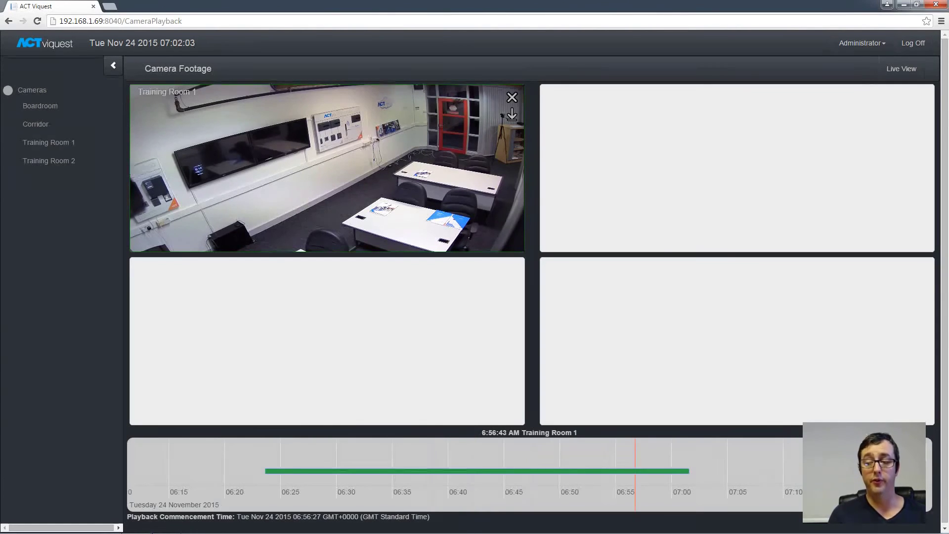
pyautogui.hscroll(3, 460, 469)
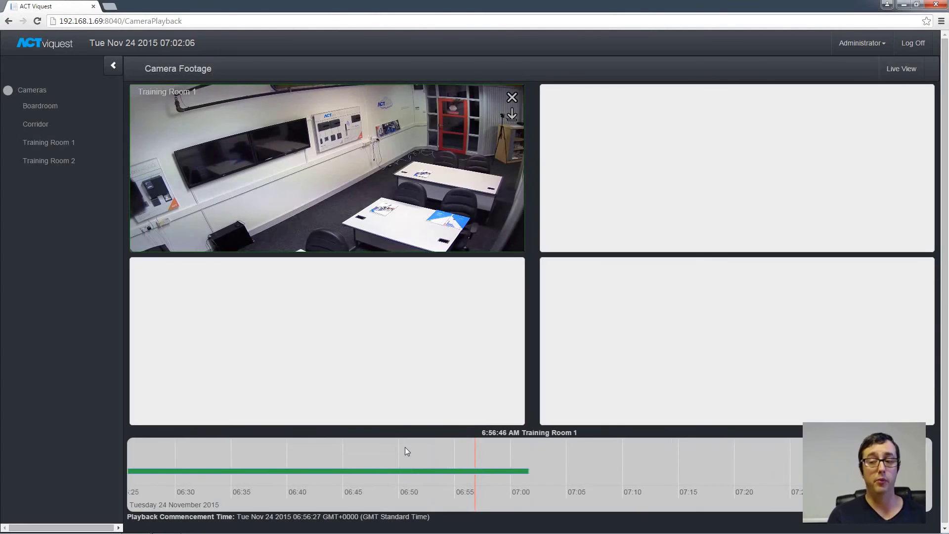
# Step: Export the Training Room 1 footage from 11/24/2015 6:55 AM to 11/24/2015 6:57 AM
pyautogui.moveTo(405, 447); pyautogui.dragTo(629, 451)
pyautogui.scroll(2, 629, 458)
pyautogui.scroll(2, 629, 462)
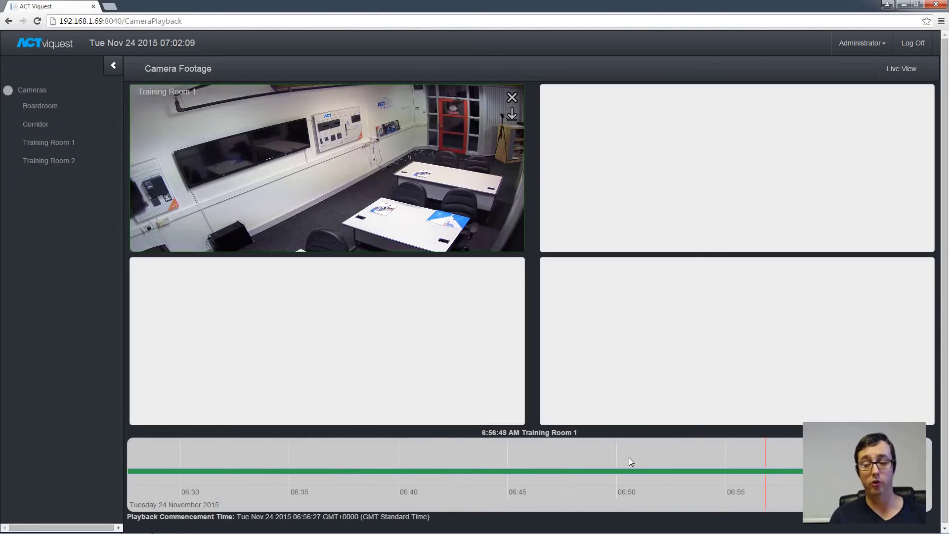
pyautogui.scroll(-3, 629, 462)
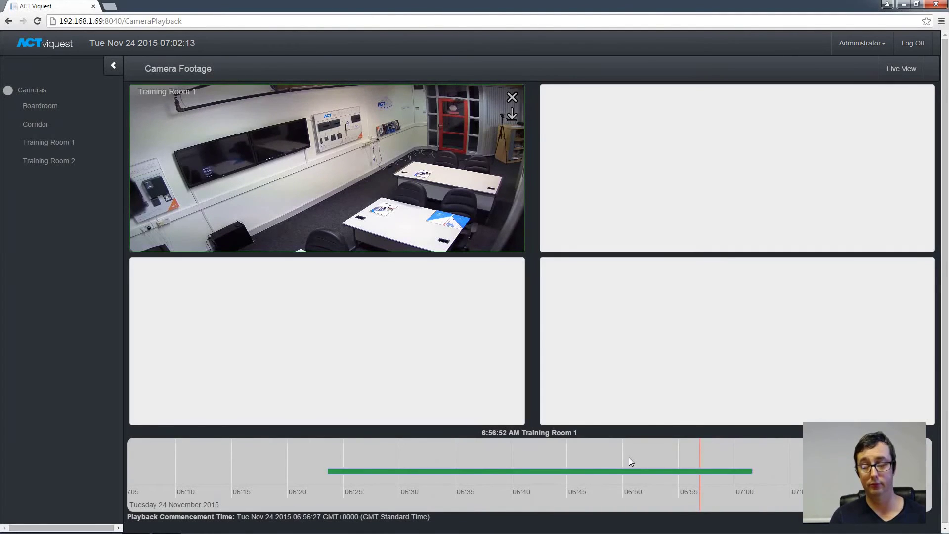
pyautogui.click(512, 117)
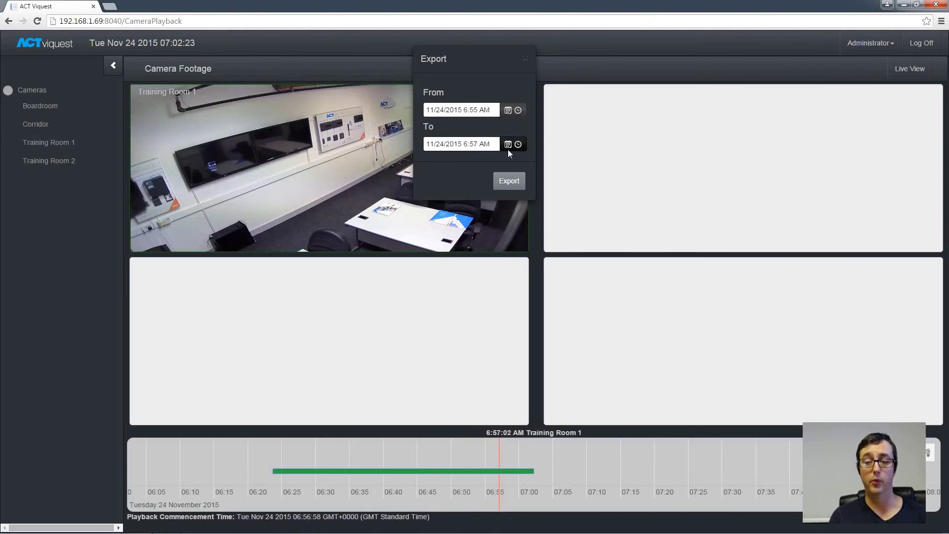
pyautogui.click(509, 188)
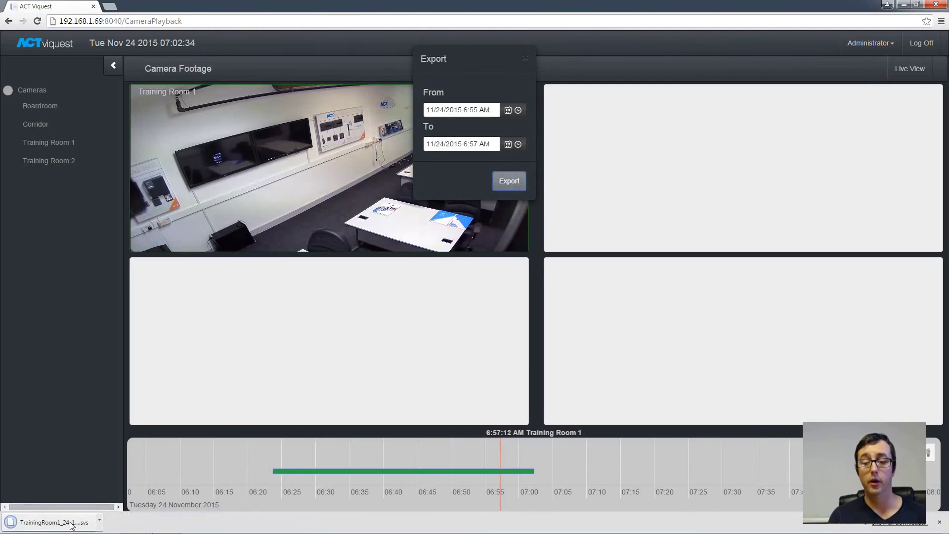
pyautogui.click(99, 520)
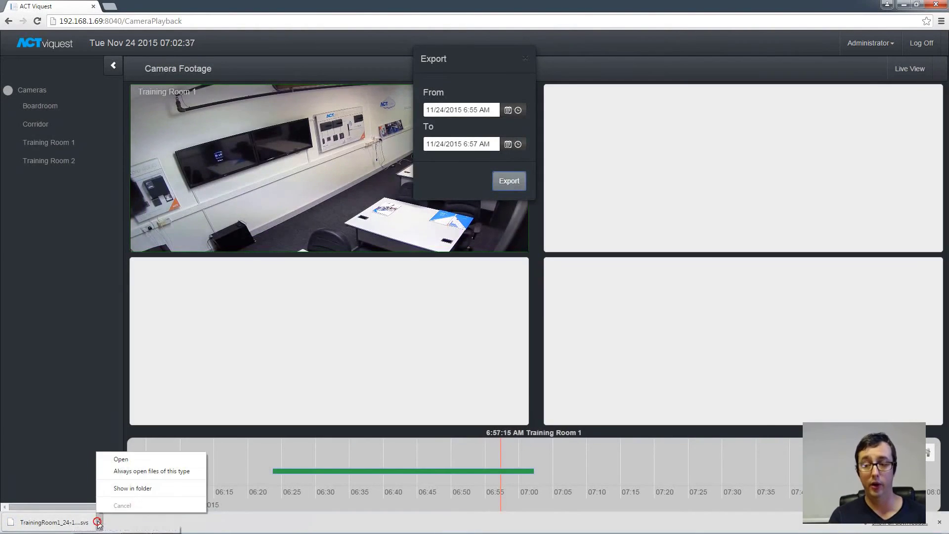
pyautogui.click(141, 488)
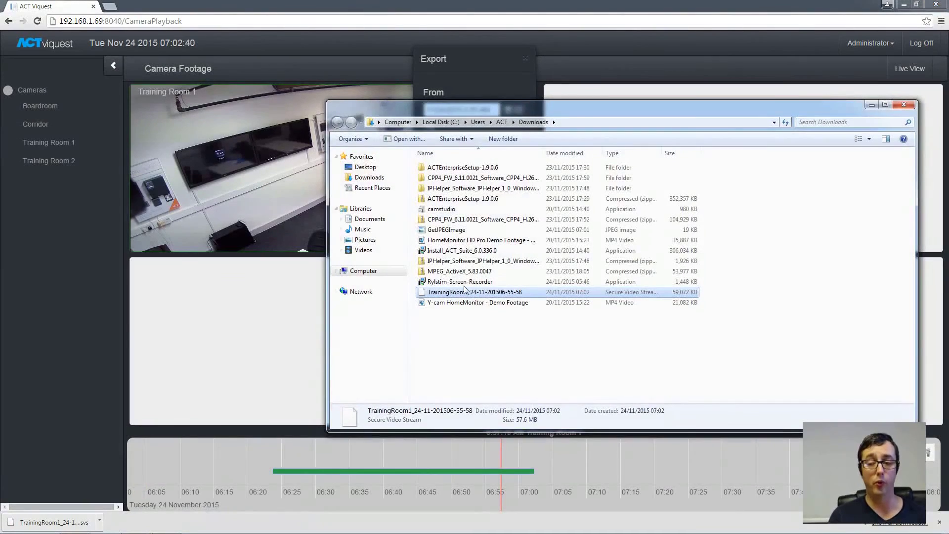
pyautogui.rightClick(466, 297)
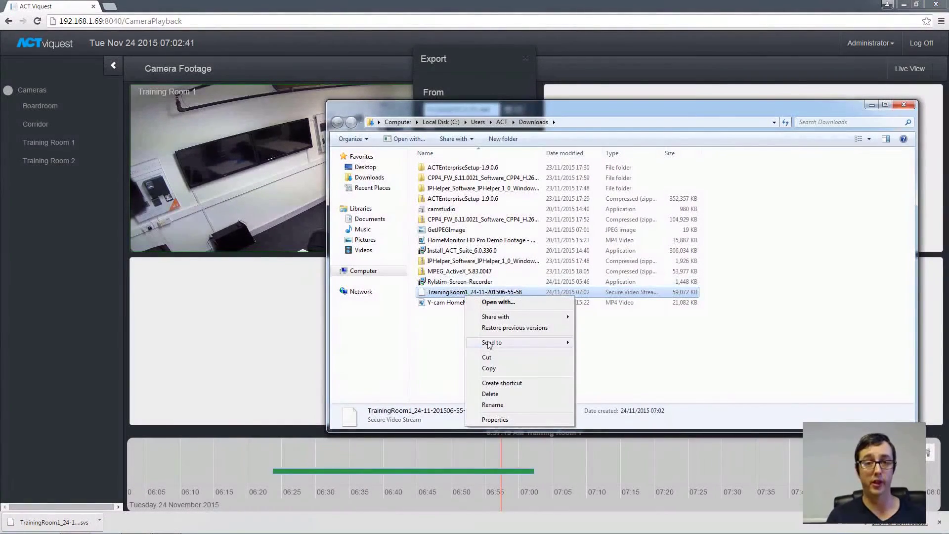
pyautogui.click(487, 358)
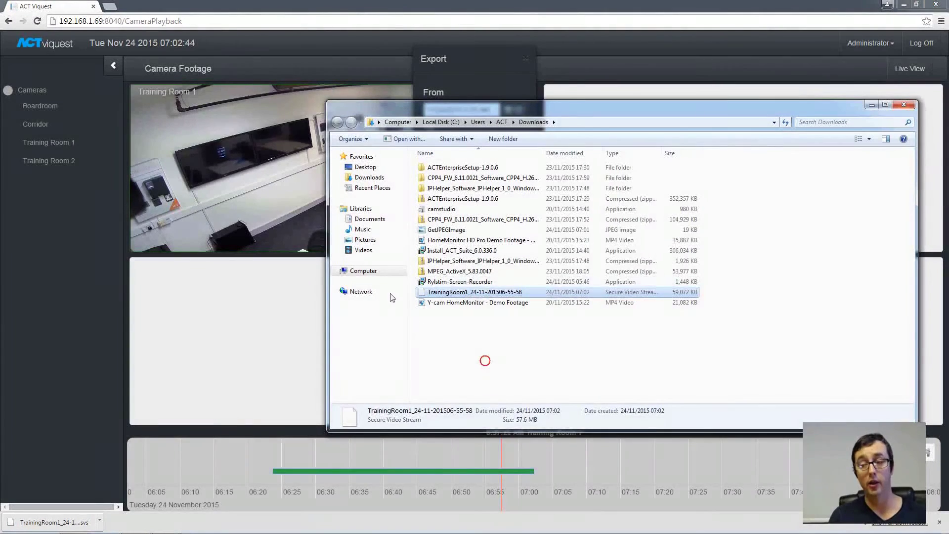
pyautogui.click(368, 276)
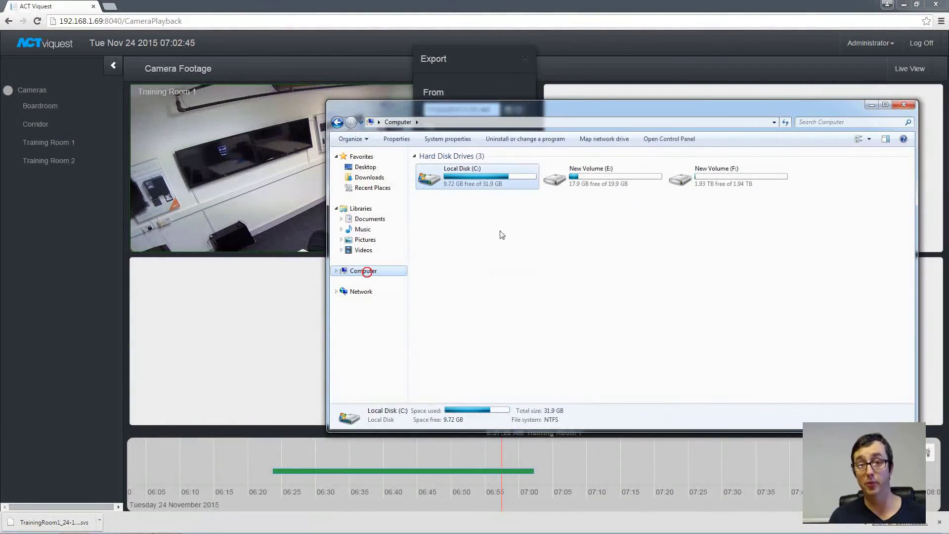
pyautogui.doubleClick(582, 184)
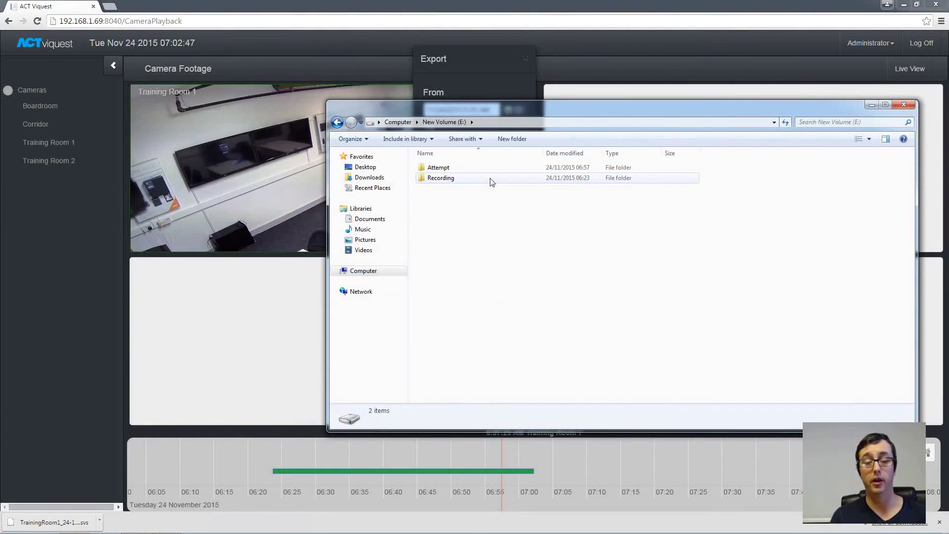
pyautogui.doubleClick(448, 168)
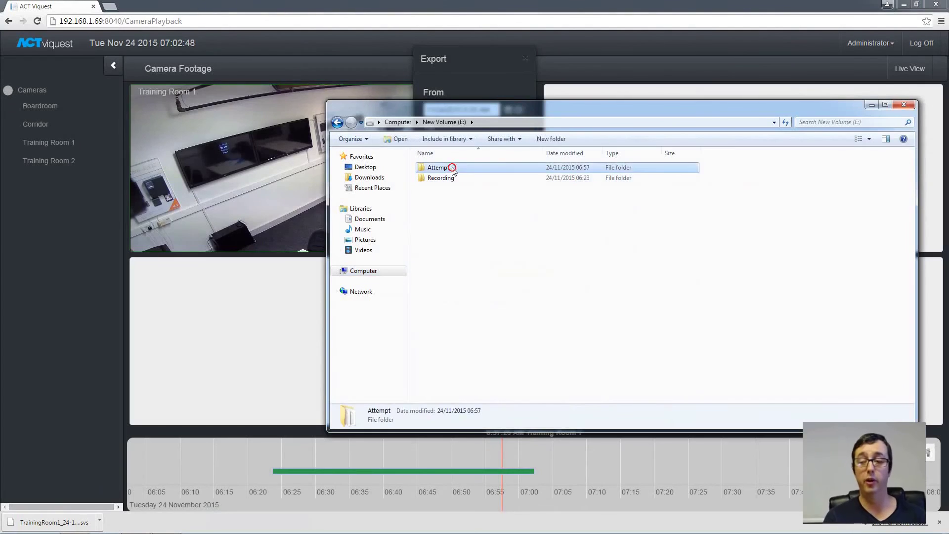
pyautogui.rightClick(449, 255)
pyautogui.click(478, 319)
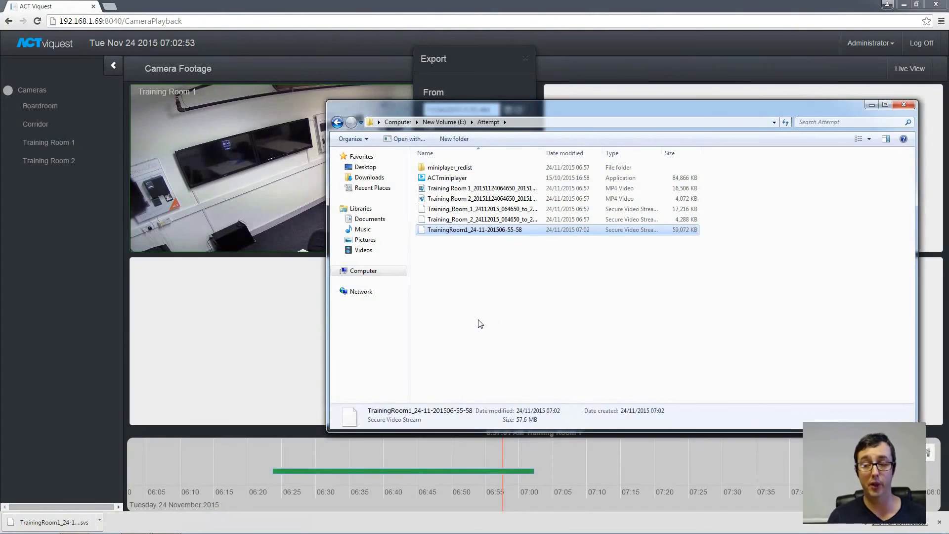
pyautogui.doubleClick(447, 178)
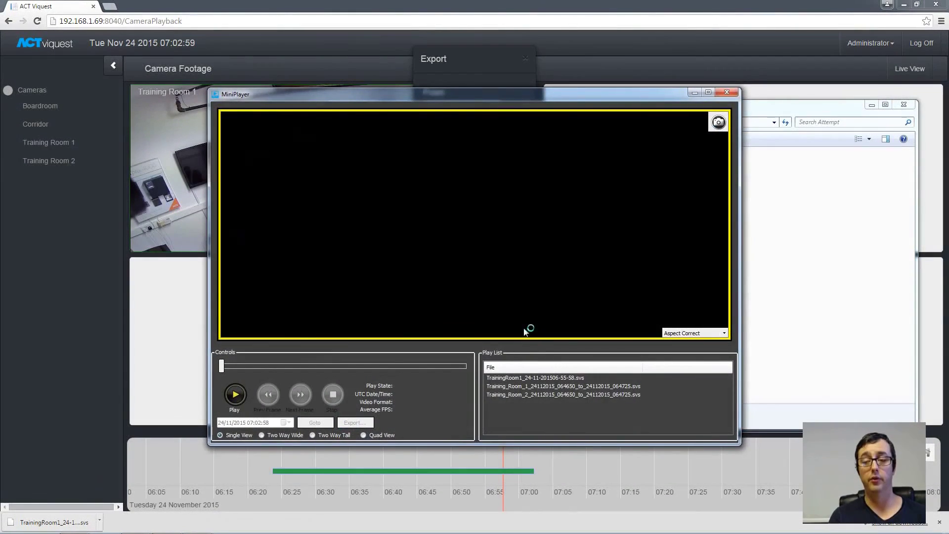
pyautogui.doubleClick(514, 379)
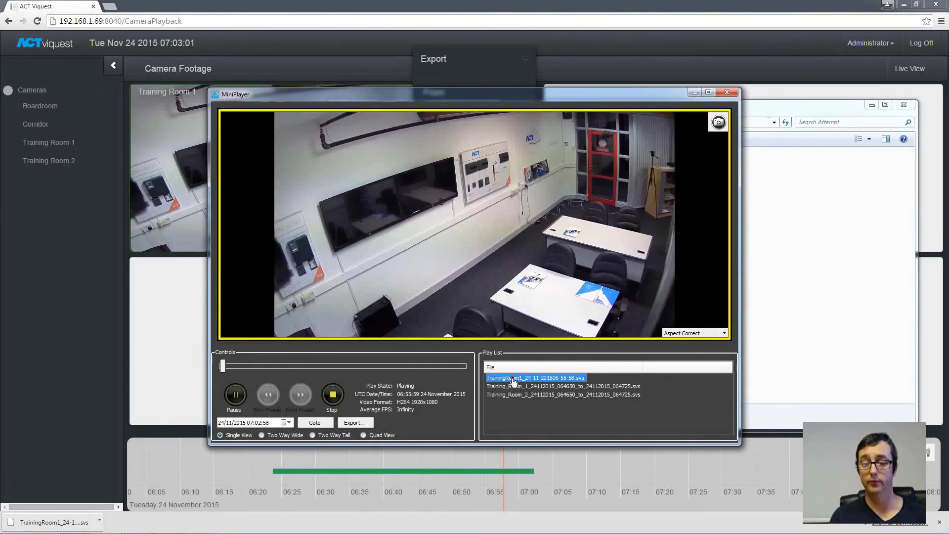